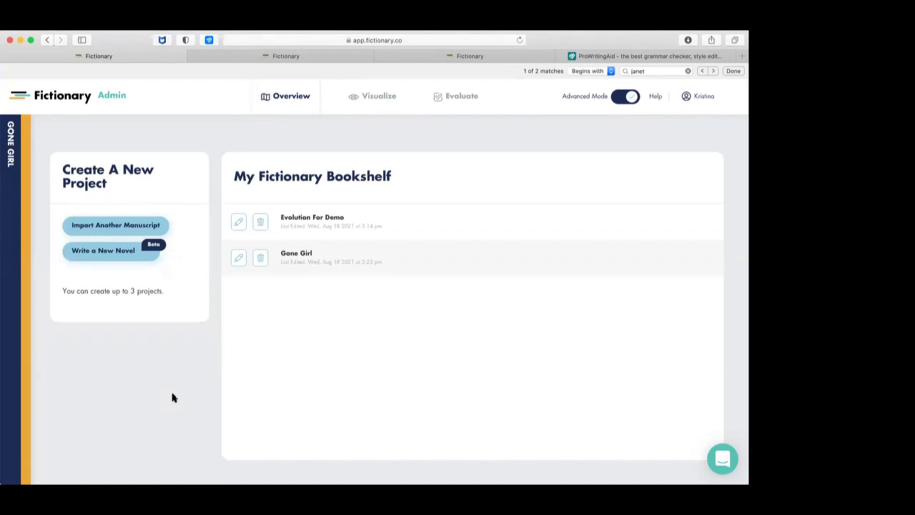
Import another manuscript from its Word file and name the new project Evolution For Demo 1
left_click(119, 227)
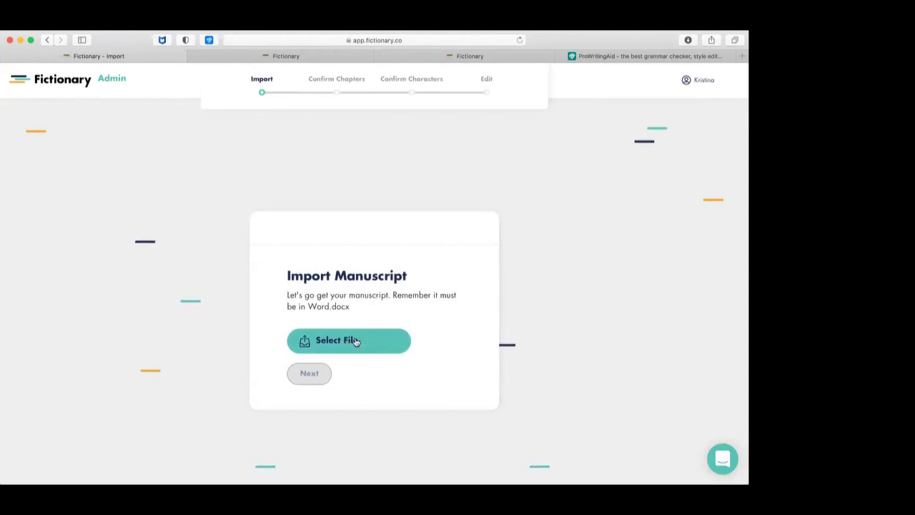
left_click(355, 341)
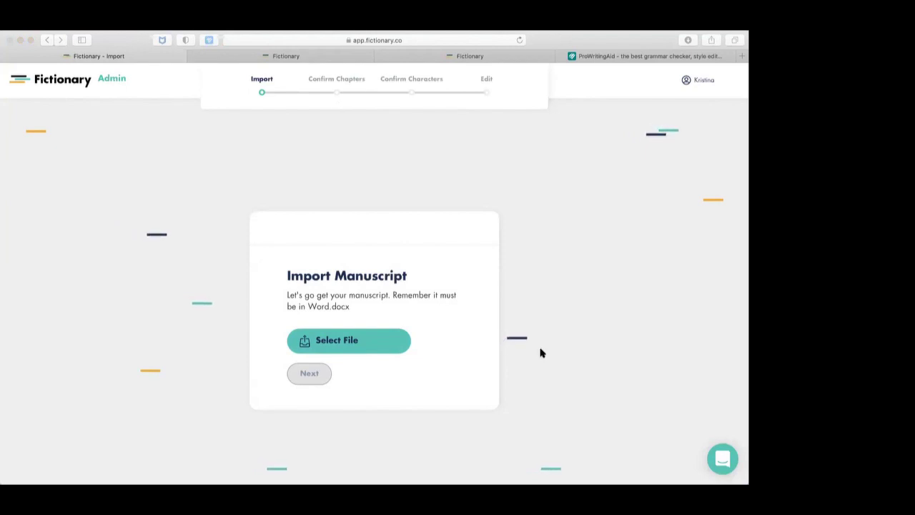
left_click(540, 381)
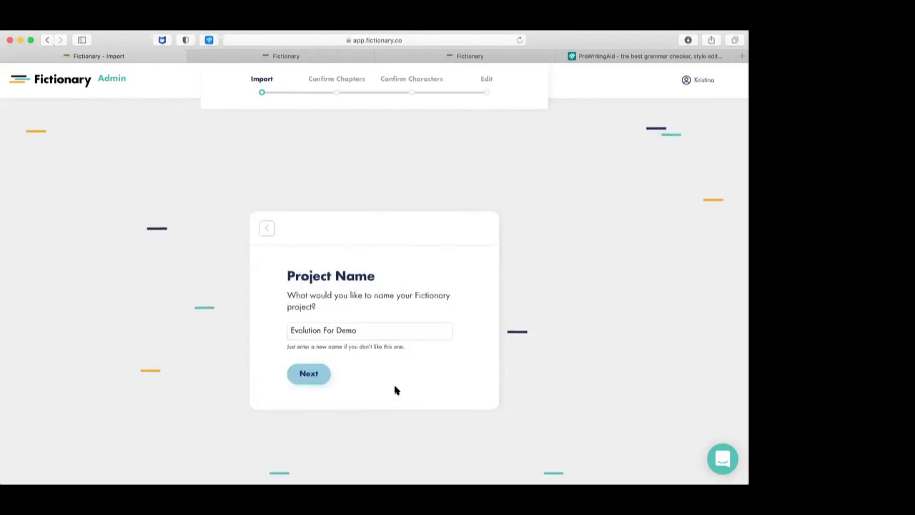
left_click(363, 333)
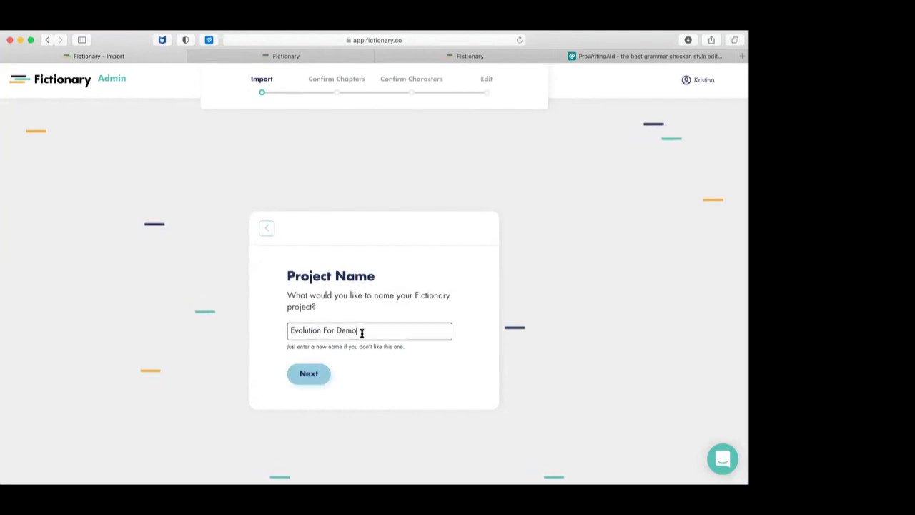
type("1")
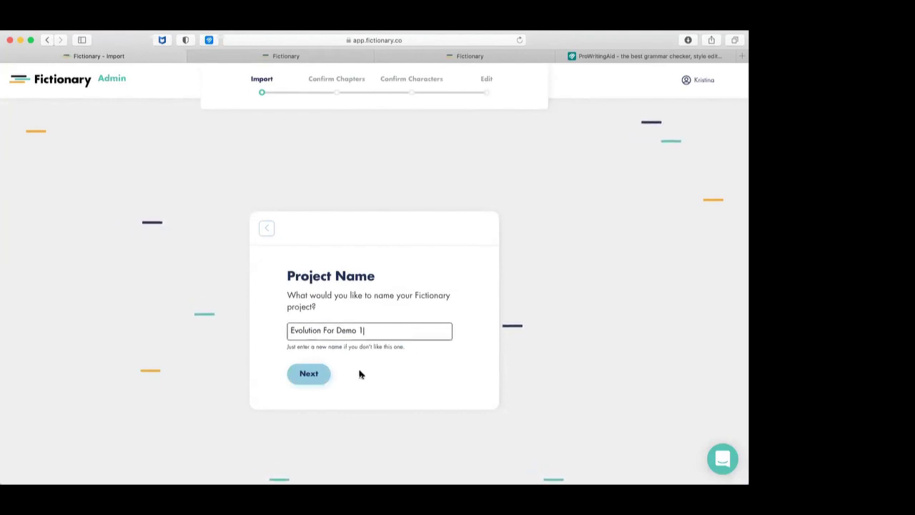
left_click(310, 376)
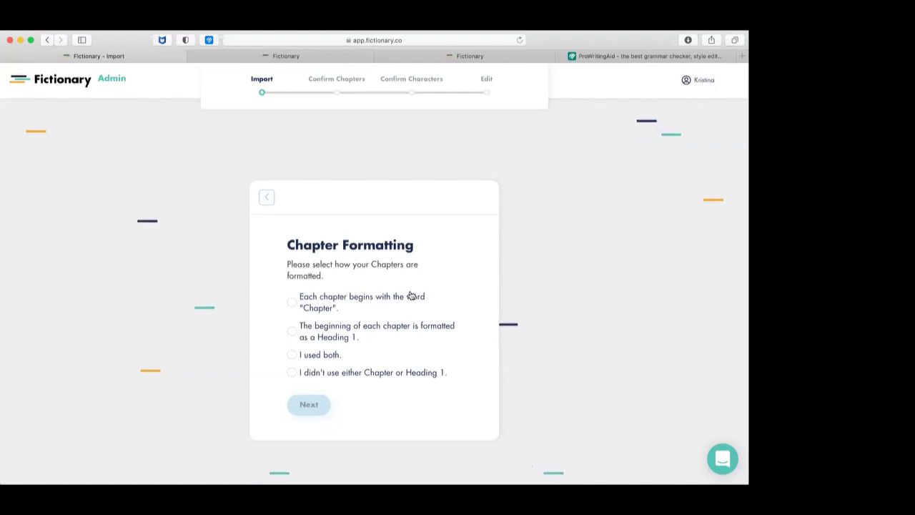
Specify that chapters begin with the word "Chapter" and contain multiple scenes separated by "~", and continue the import
left_click(292, 303)
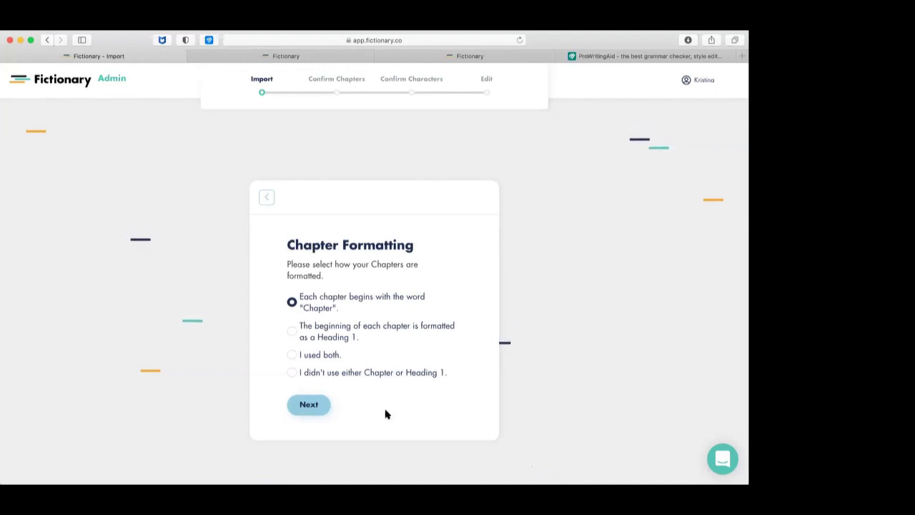
left_click(306, 406)
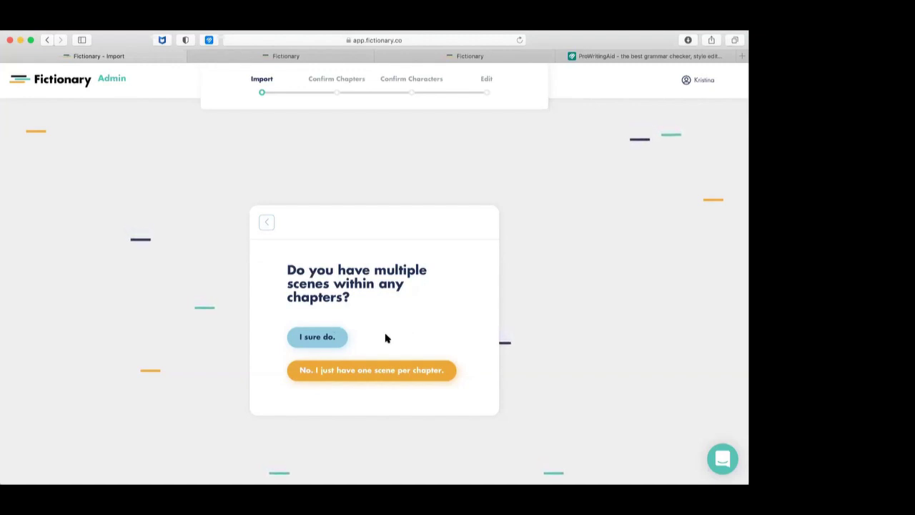
left_click(312, 338)
left_click(310, 316)
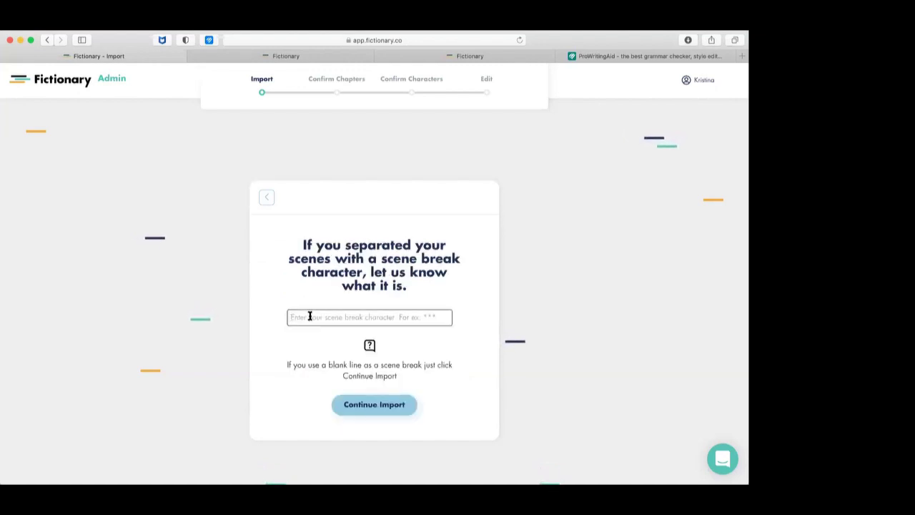
type("~")
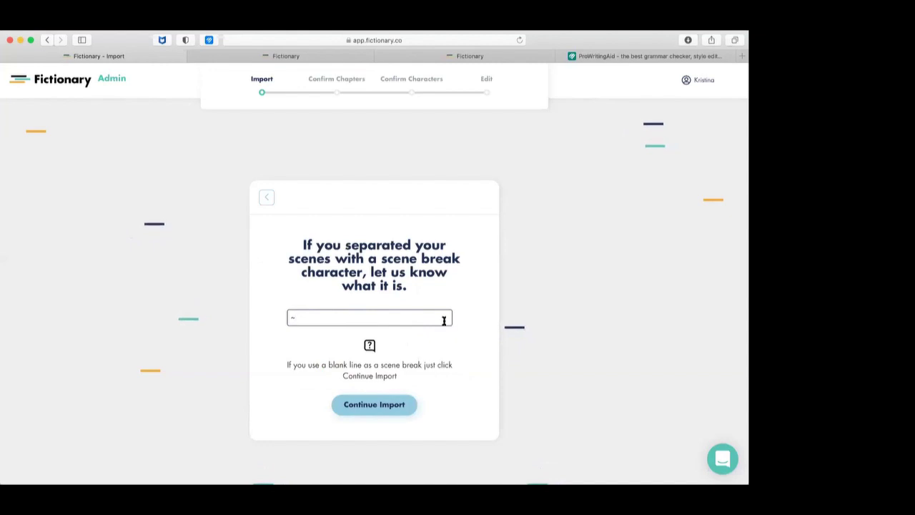
left_click(371, 410)
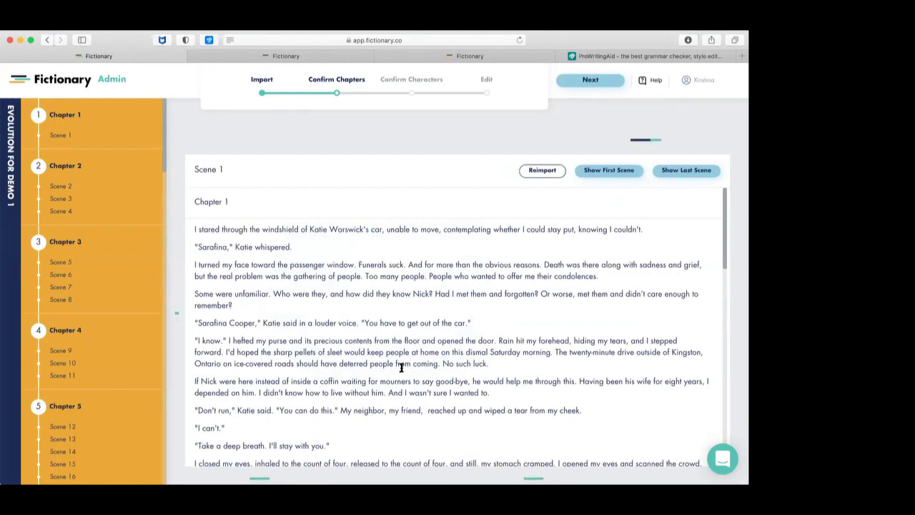
Check the last scene's text through to its end and review the imported chapter and scene list
left_click(676, 174)
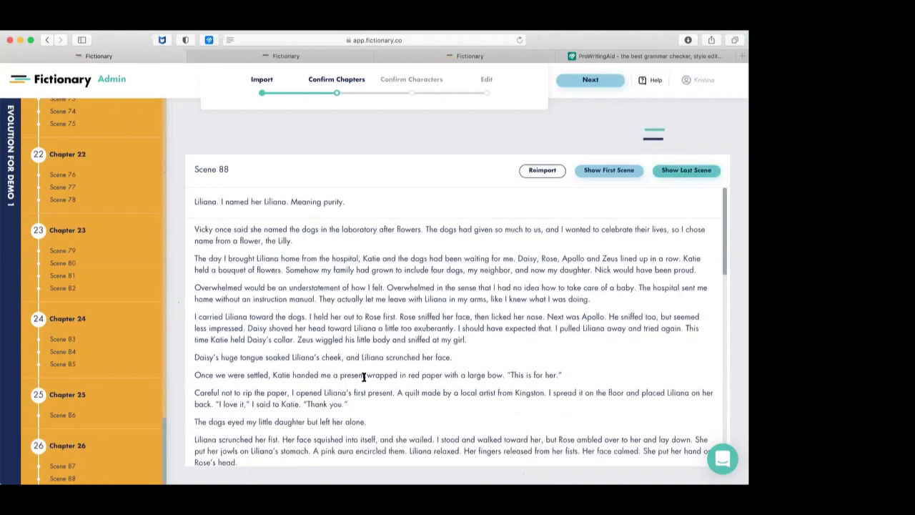
scroll(364, 377, "down", 15)
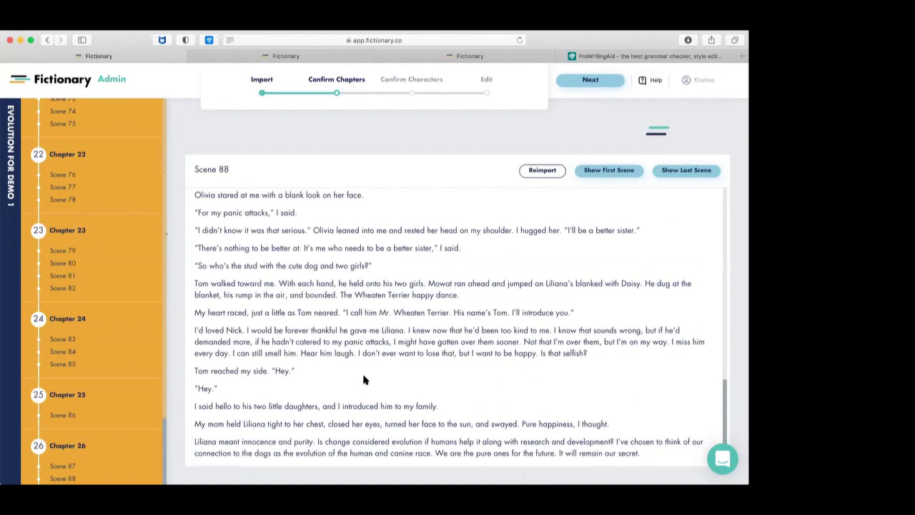
scroll(364, 379, "up", 15)
scroll(74, 241, "up", 5)
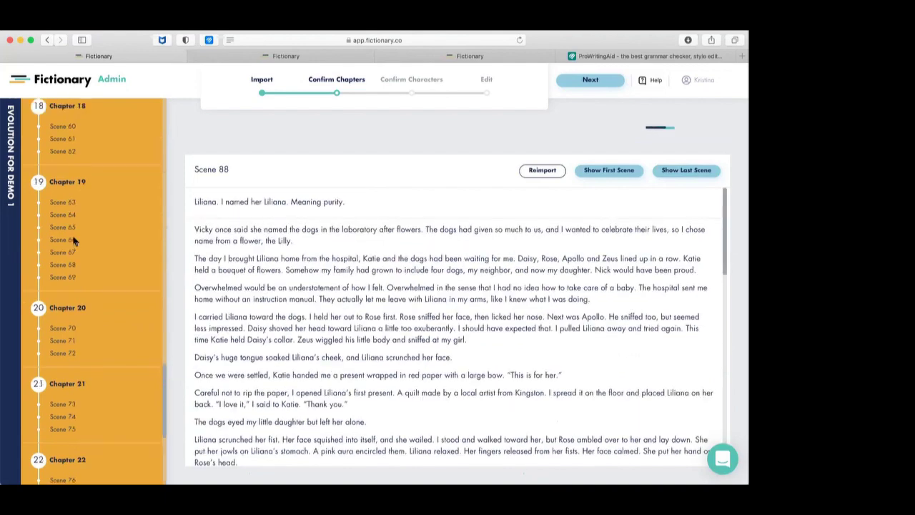
scroll(74, 241, "up", 15)
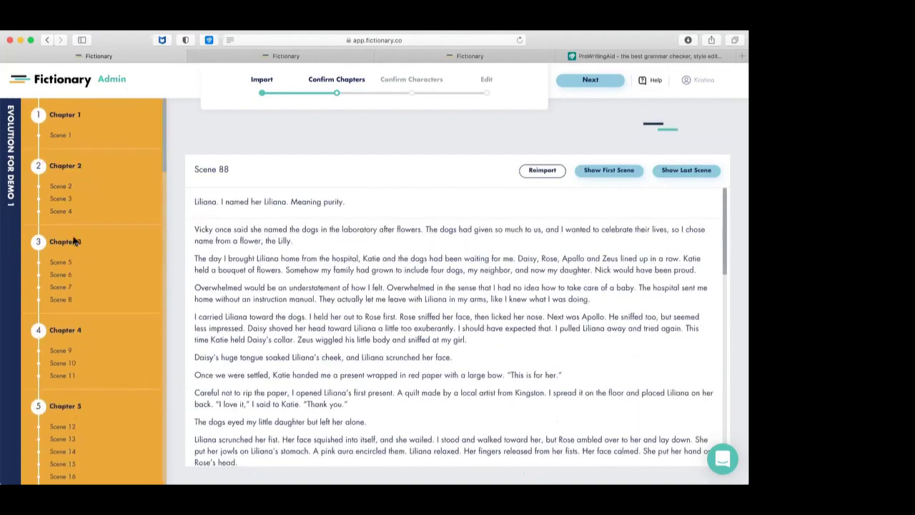
left_click(109, 204)
Confirm the imported chapters and finish the cast of characters stage without changing the list
left_click(590, 81)
left_click(591, 81)
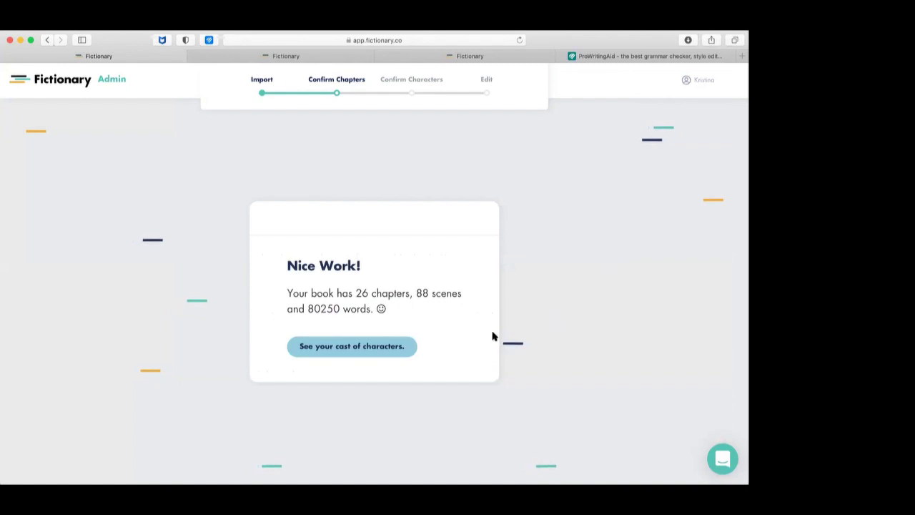
left_click(380, 348)
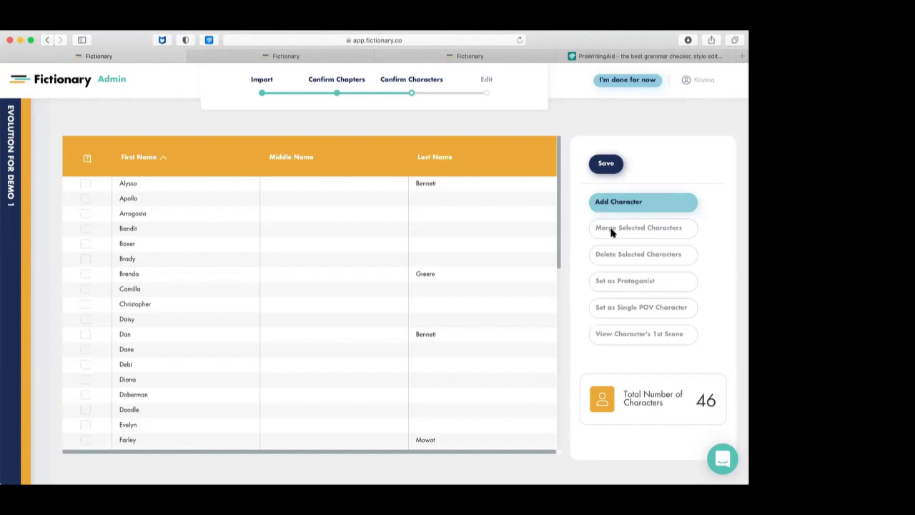
left_click(623, 83)
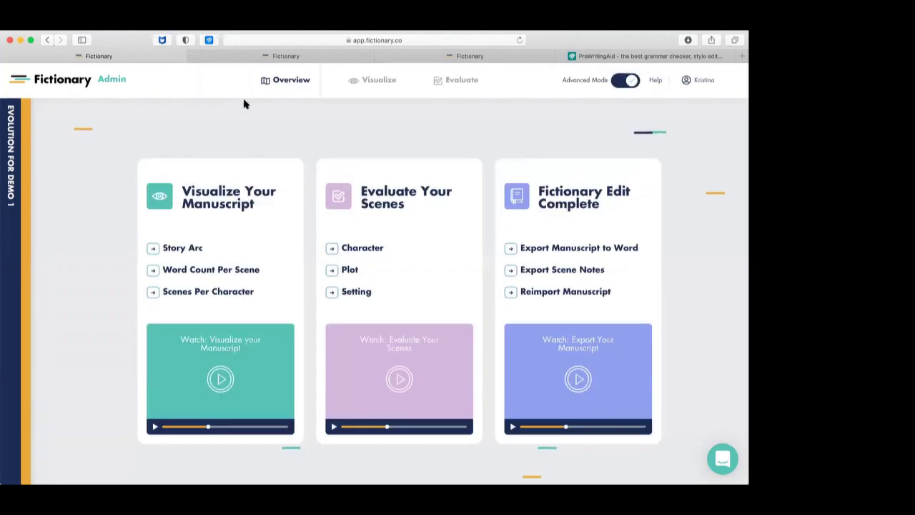
Open the Evolution For Demo project from the bookshelf and display its cast of characters
mouse_move(278, 85)
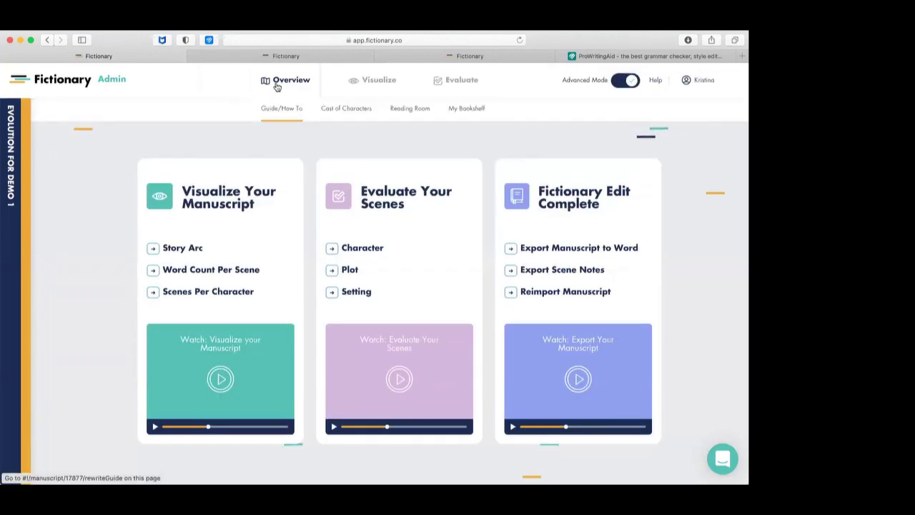
left_click(466, 111)
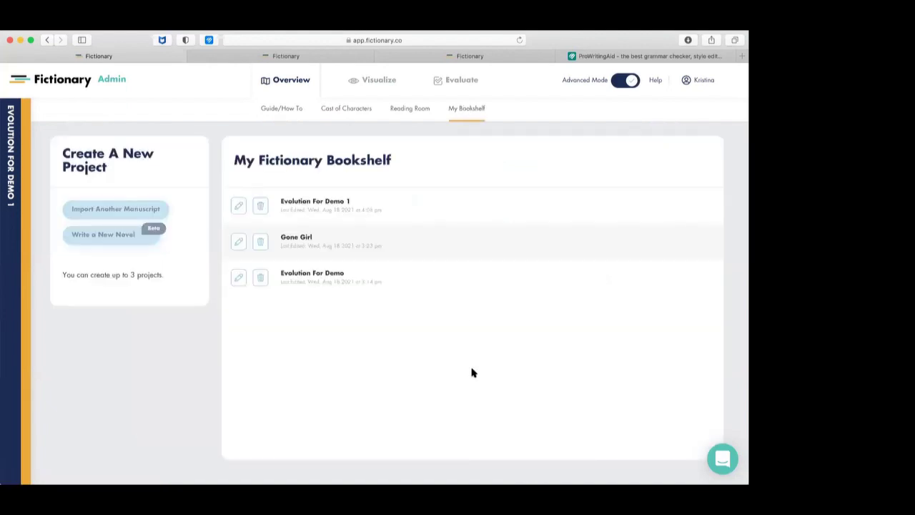
left_click(238, 280)
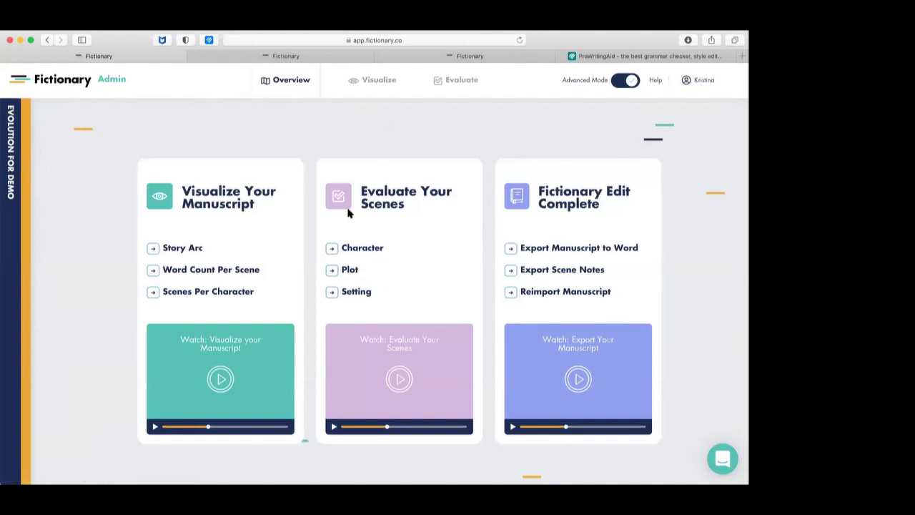
mouse_move(291, 83)
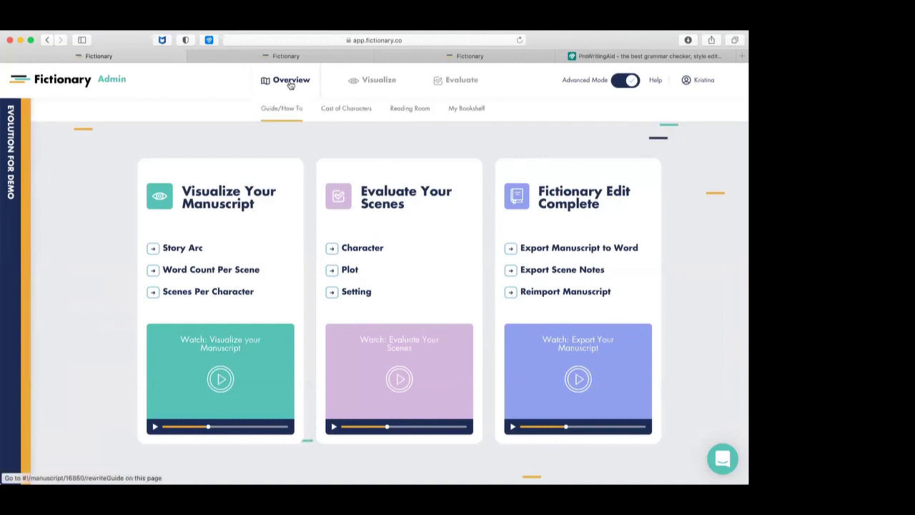
left_click(342, 110)
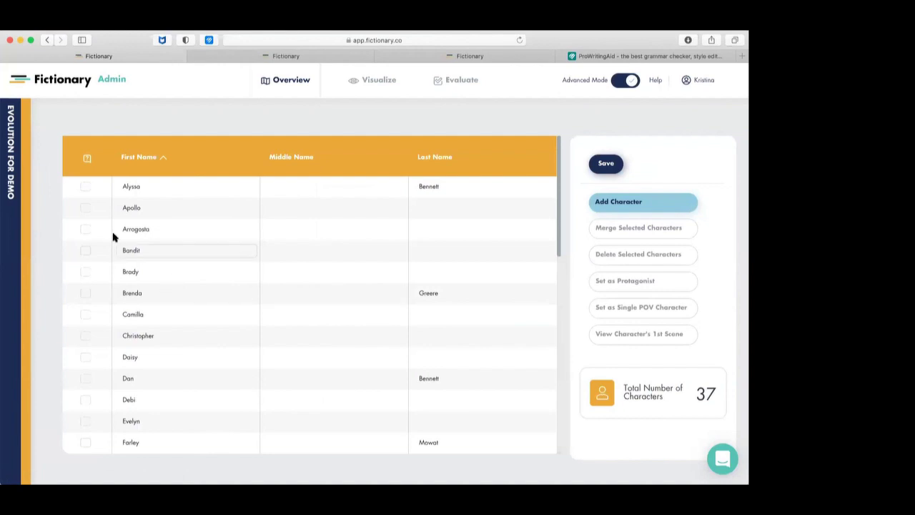
Permanently delete the characters Apollo and Arrogosta from the cast list
left_click(85, 229)
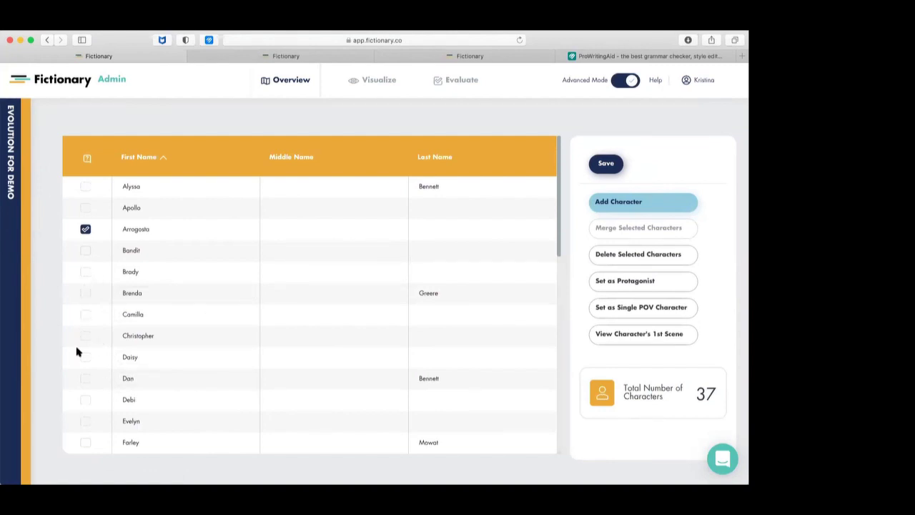
scroll(76, 381, "down", 3)
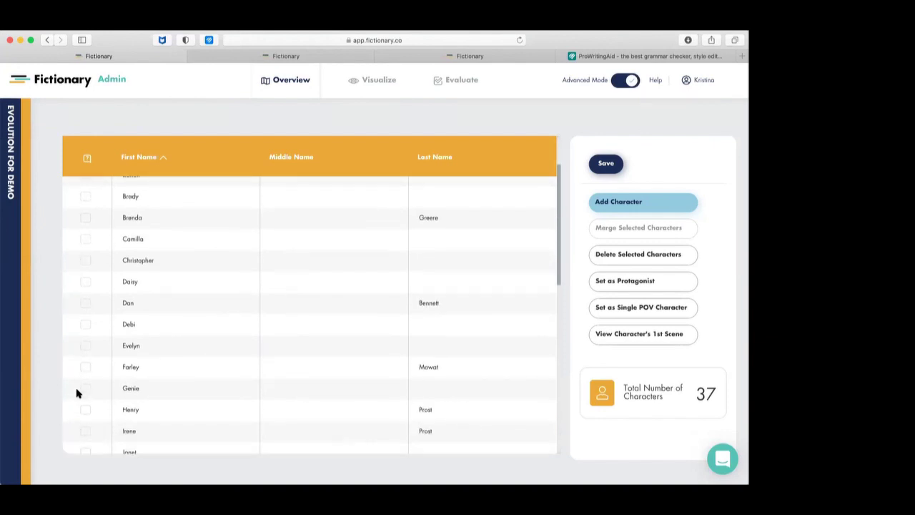
scroll(77, 393, "down", 2)
scroll(76, 394, "up", 1)
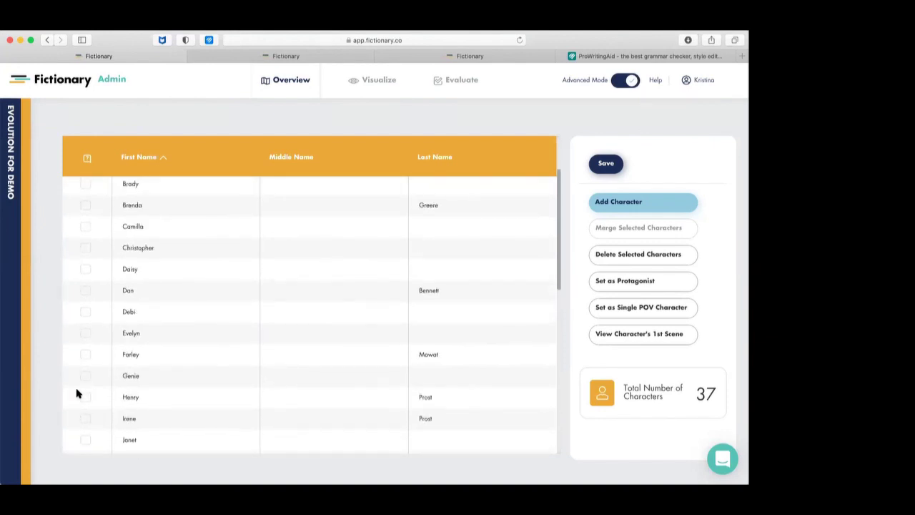
scroll(76, 393, "up", 4)
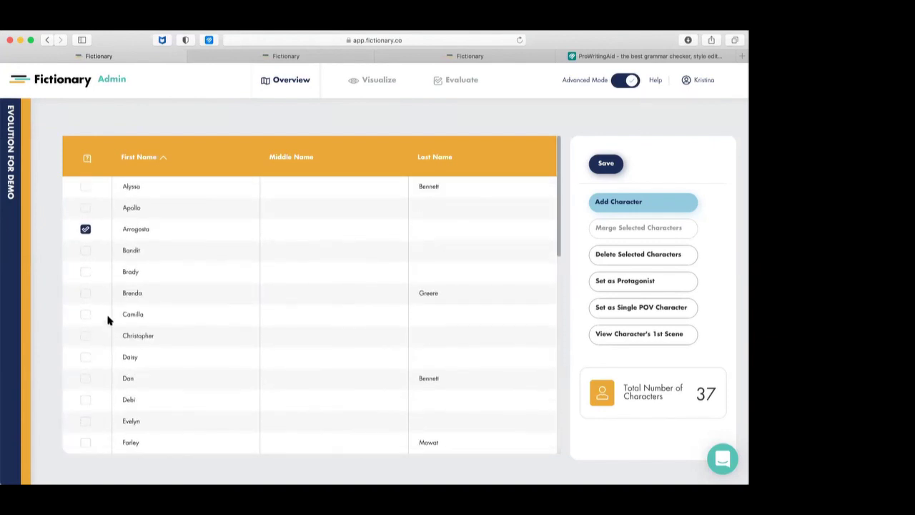
left_click(85, 208)
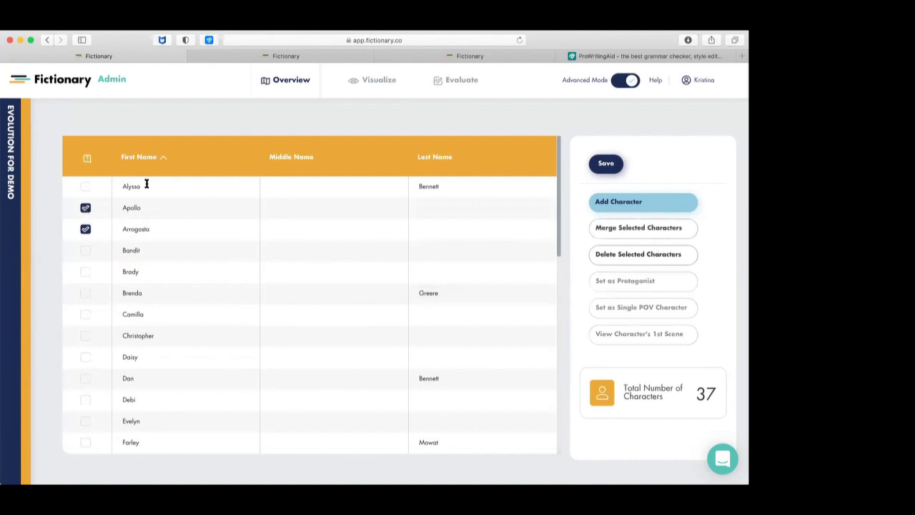
left_click(643, 262)
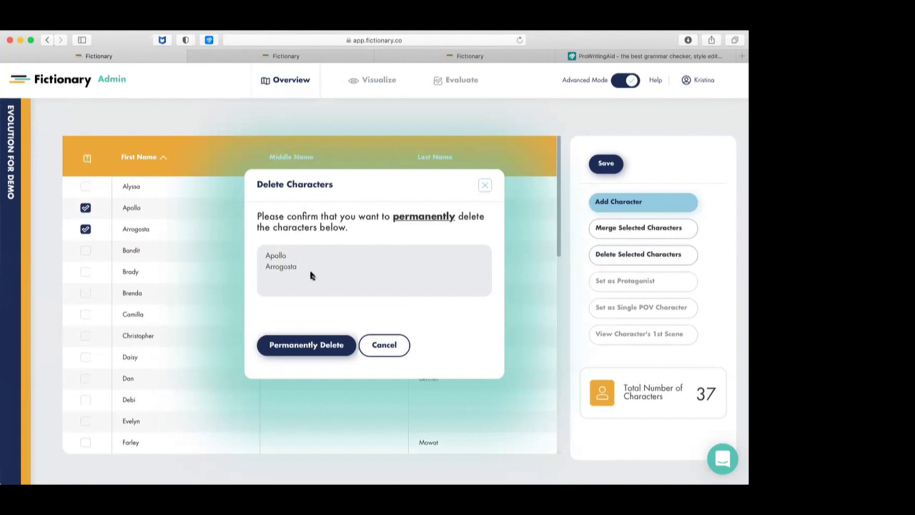
left_click(298, 346)
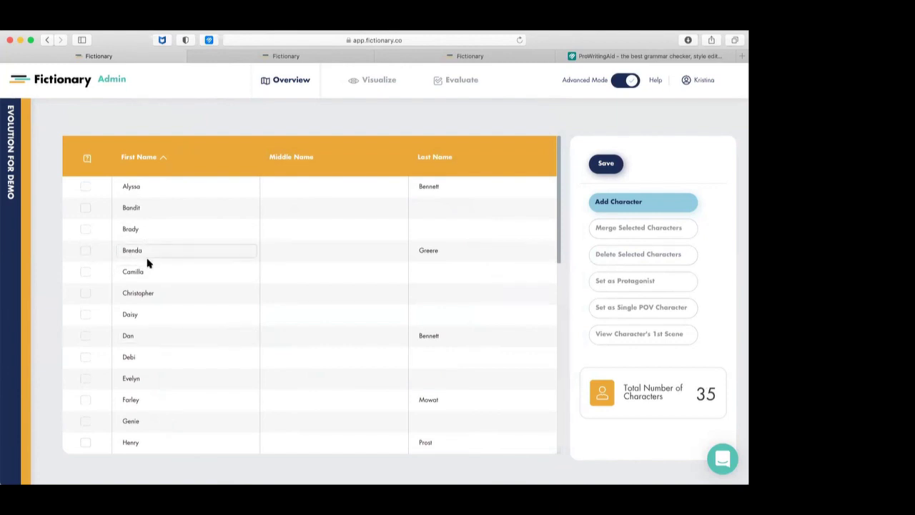
Merge the character Camilla into Brenda in the cast list
left_click(85, 250)
left_click(86, 271)
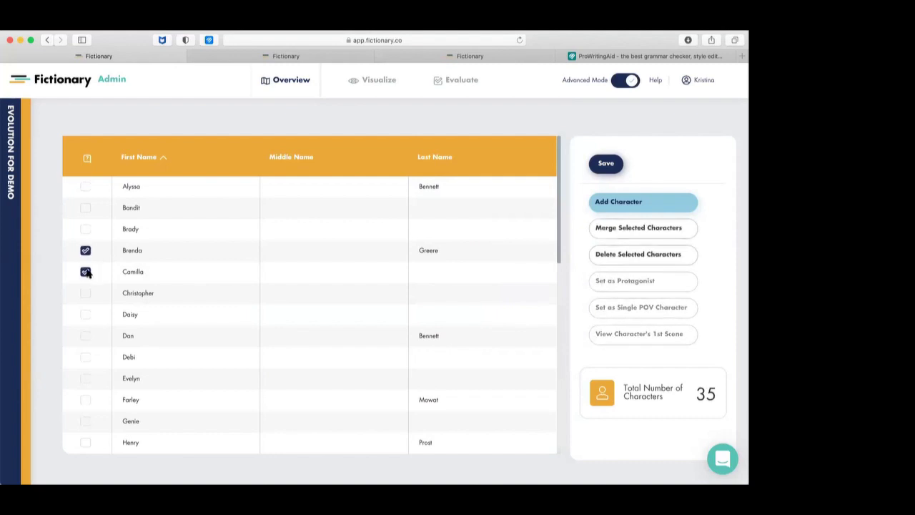
left_click(629, 229)
left_click(248, 356)
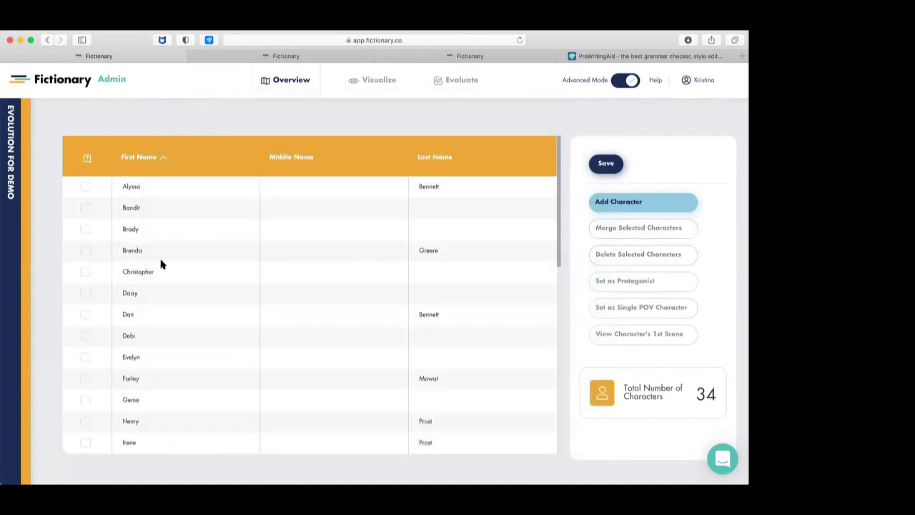
Set Sarafina Cooper as the protagonist of the manuscript
scroll(153, 327, "down", 5)
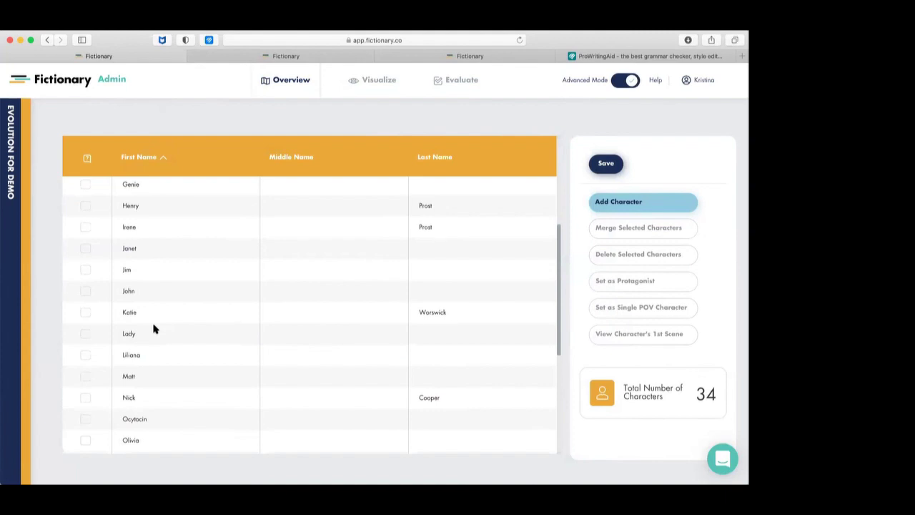
scroll(156, 343, "down", 5)
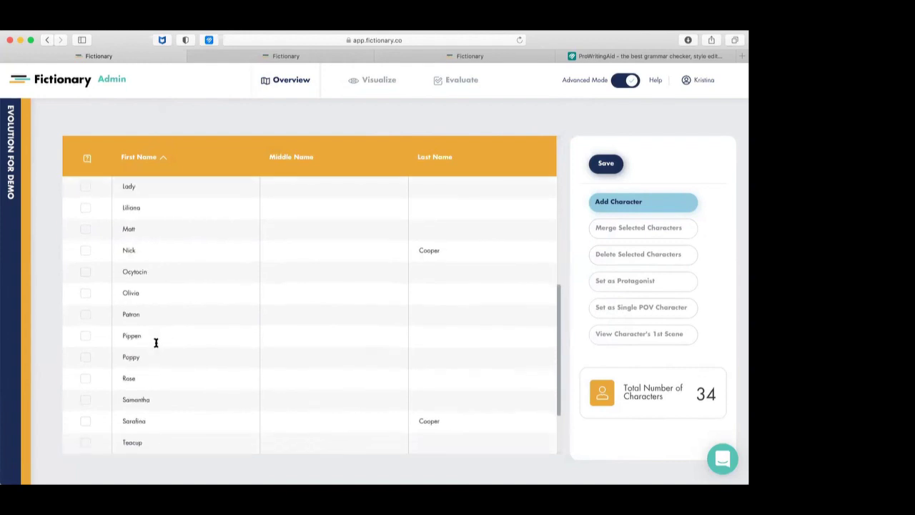
scroll(156, 343, "down", 1)
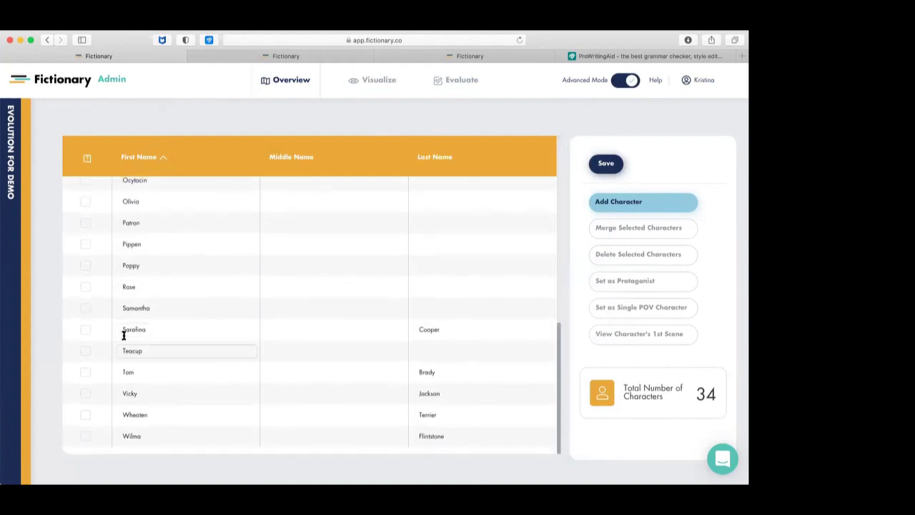
left_click(85, 329)
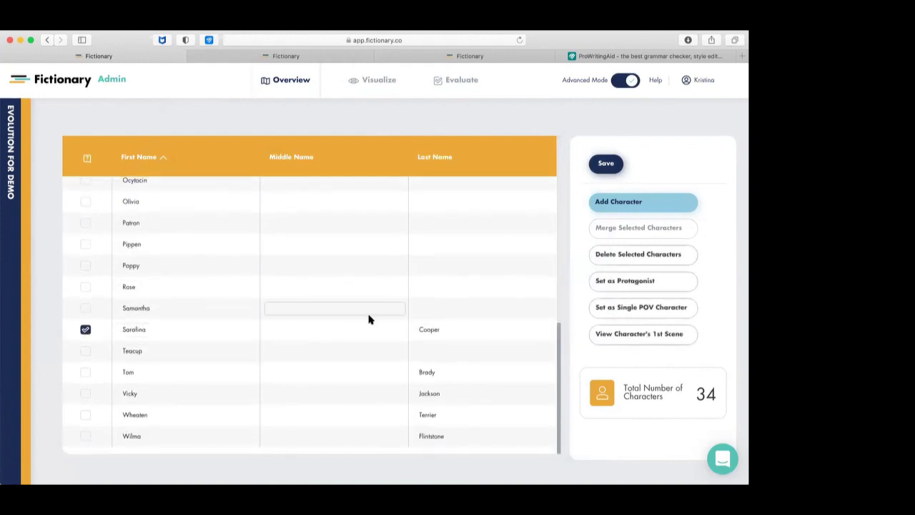
left_click(616, 286)
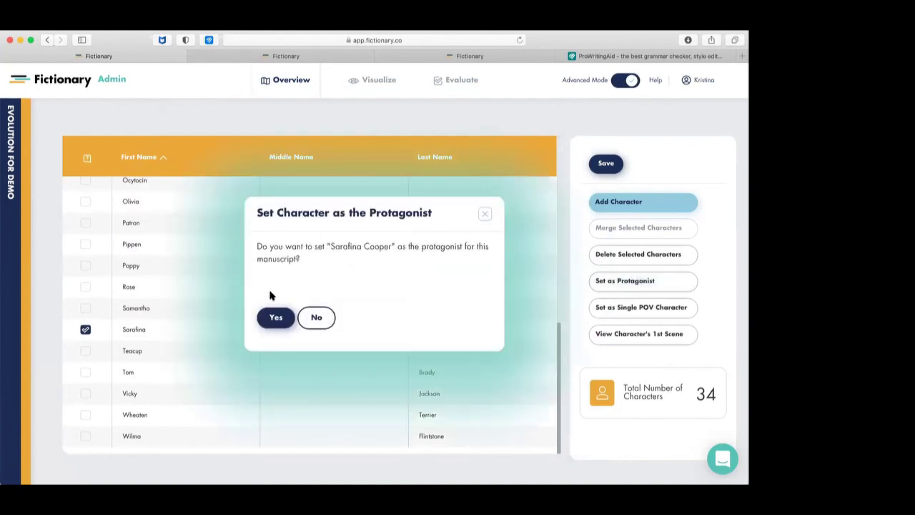
left_click(274, 318)
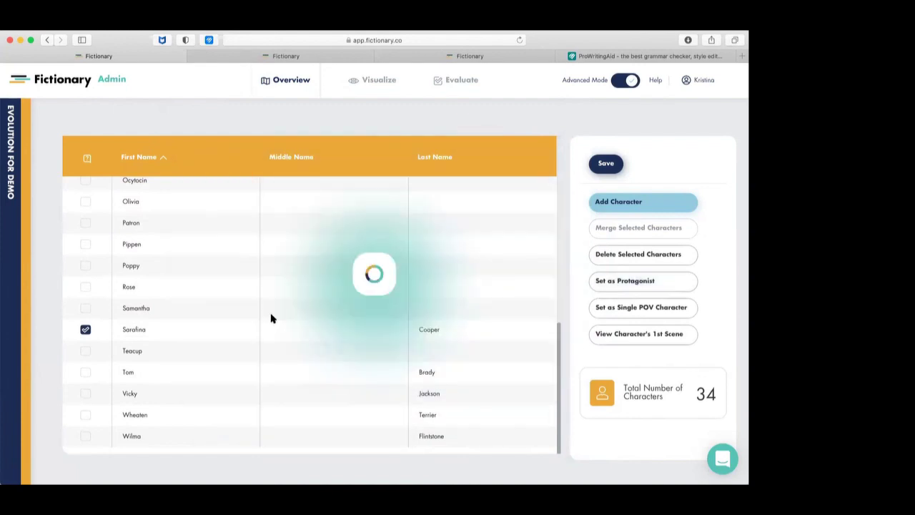
scroll(596, 356, "down", 1)
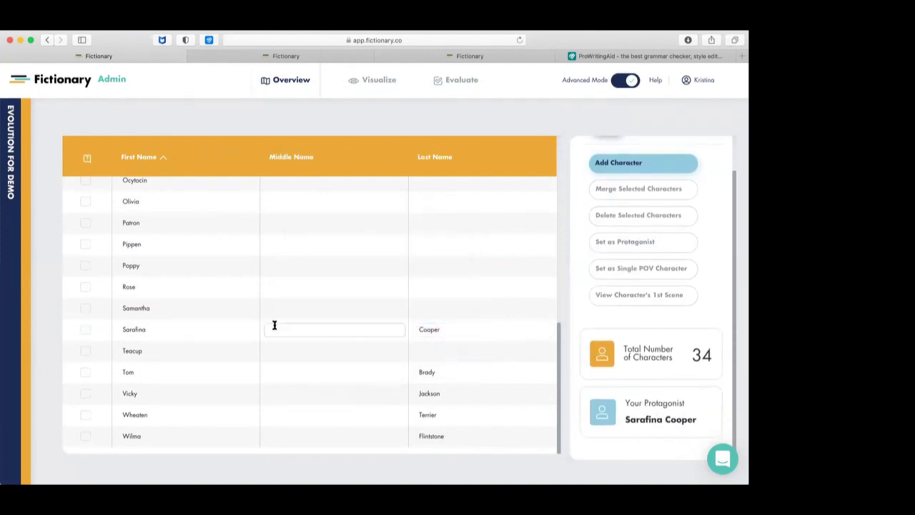
Set Sarafina Cooper as the single point-of-view character for all scenes in the manuscript
left_click(85, 330)
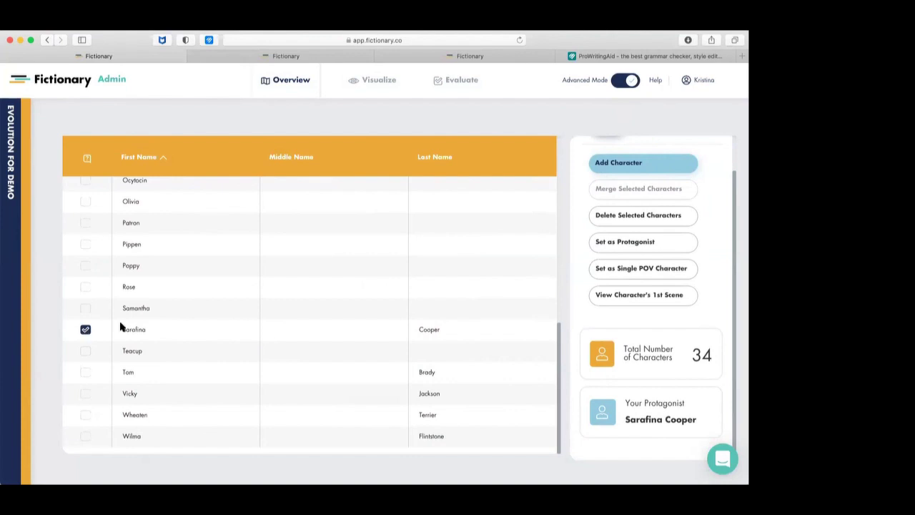
left_click(622, 272)
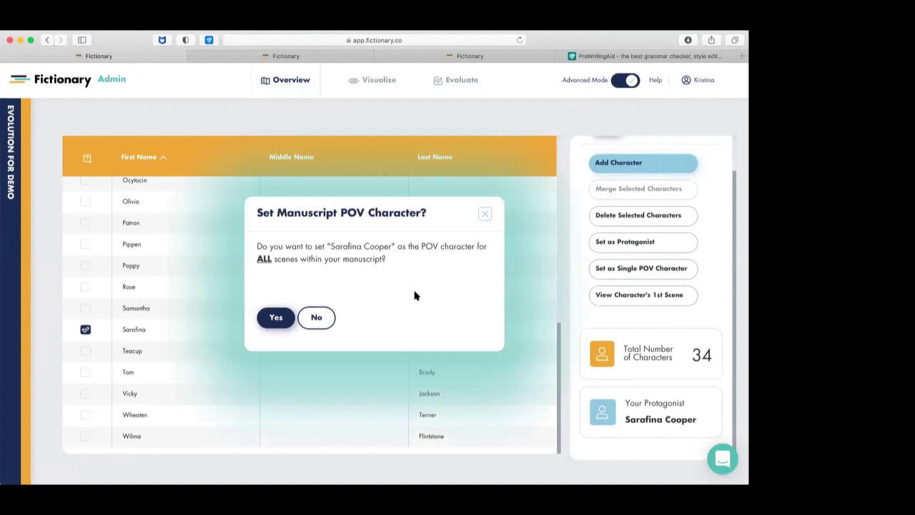
left_click(272, 317)
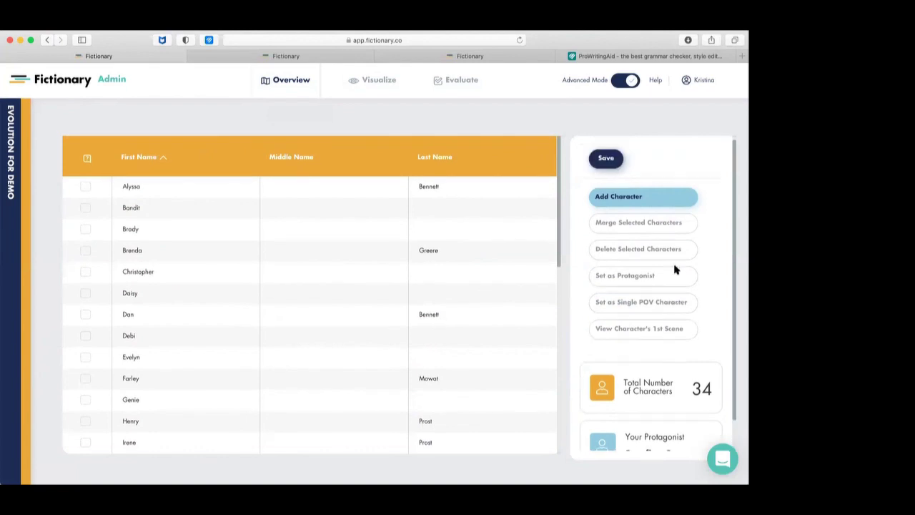
Add a new character with the first name "a" and the last name "char" to the cast list
left_click(650, 201)
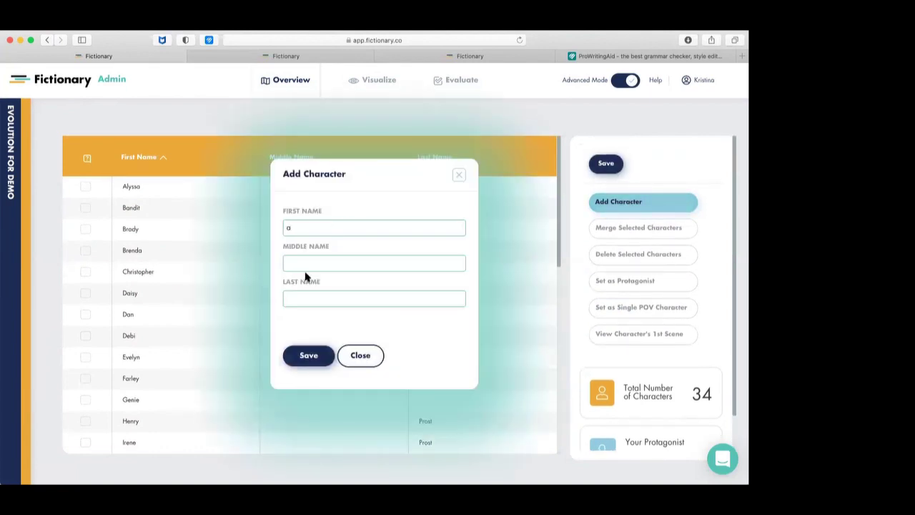
left_click(294, 297)
type("v")
key("BackSpace")
key("BackSpace")
key("BackSpace")
left_click(304, 353)
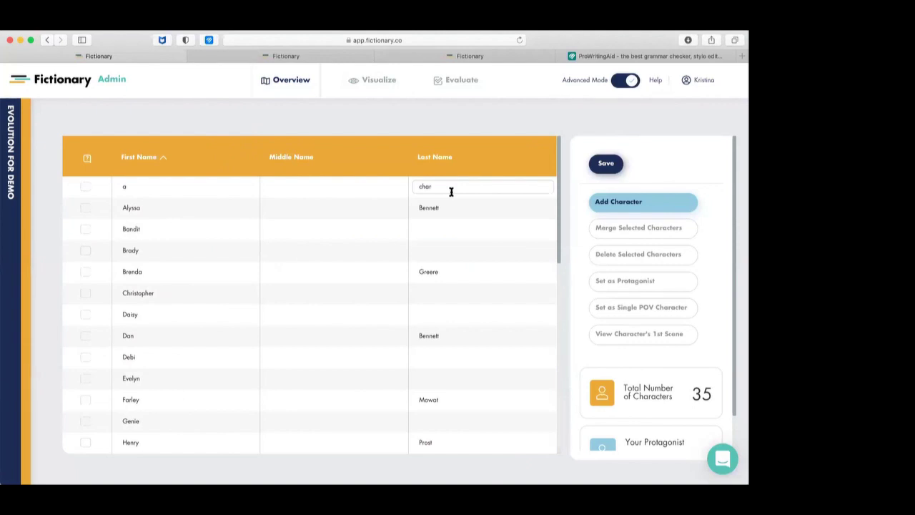
key("Return")
left_click(418, 227)
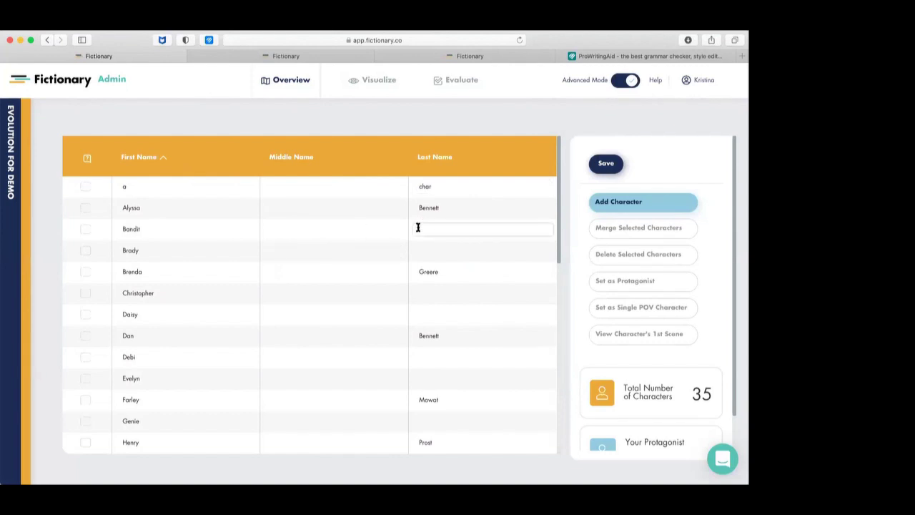
key("Escape")
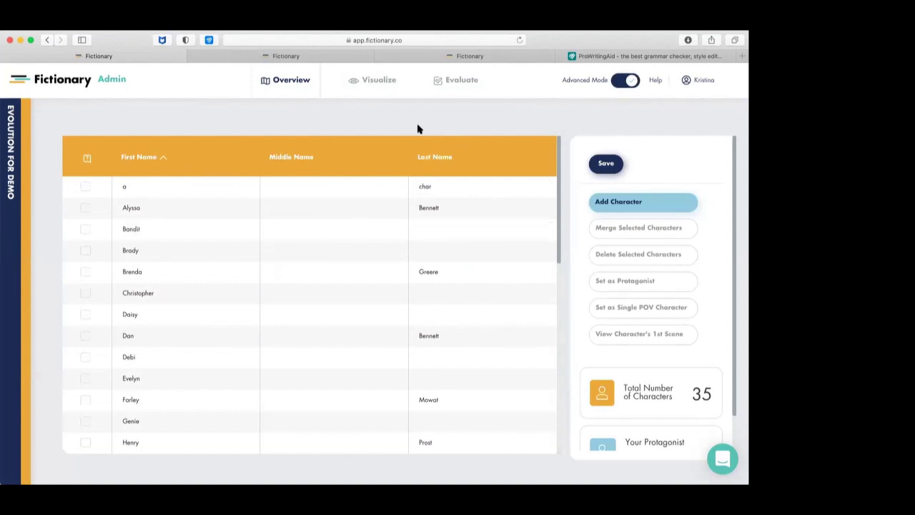
Open scene 1, Funeral, for evaluation and look through its text
left_click(461, 80)
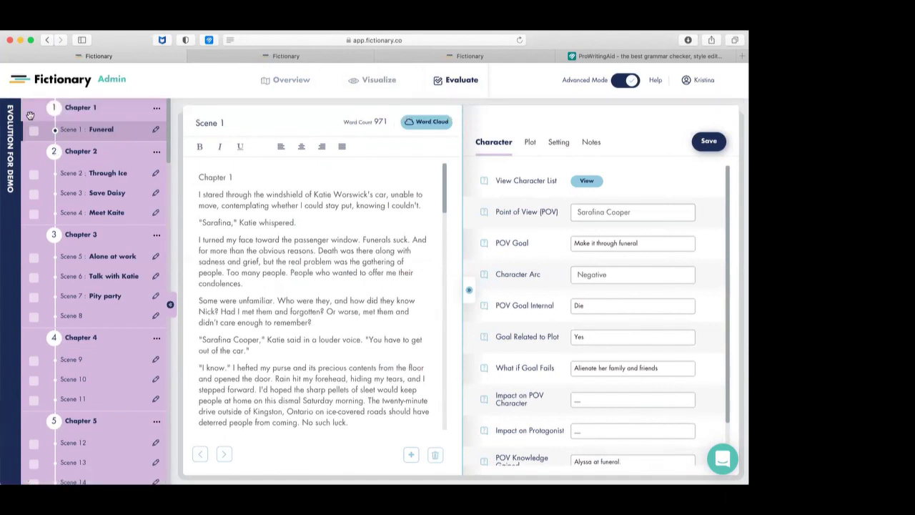
left_click(91, 127)
left_click(295, 216)
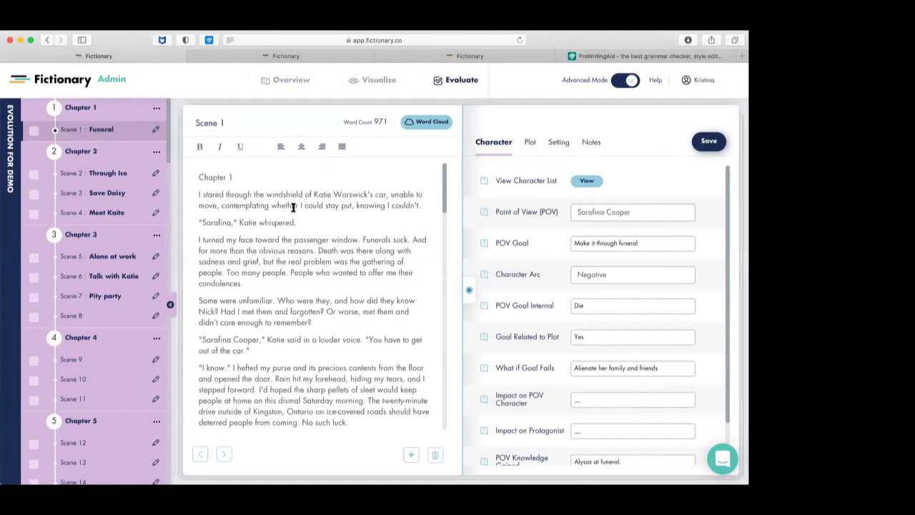
scroll(302, 215, "down", 5)
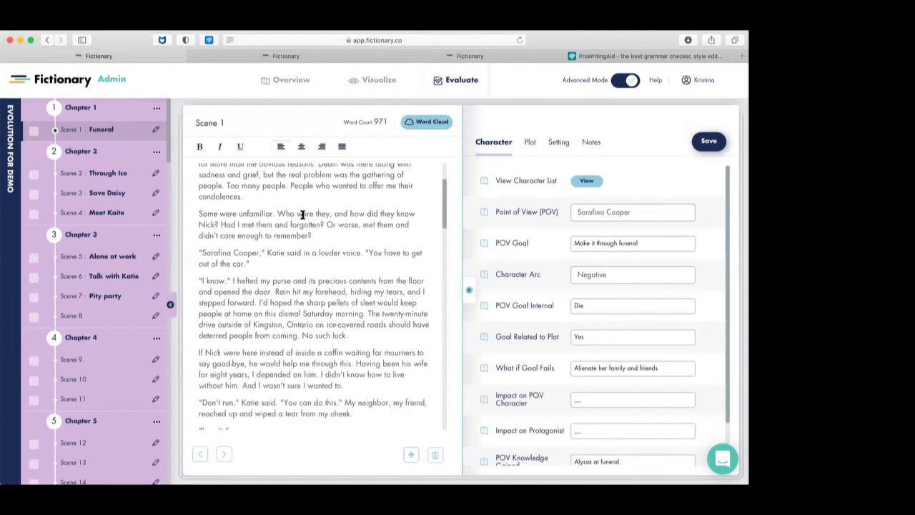
scroll(305, 239, "up", 5)
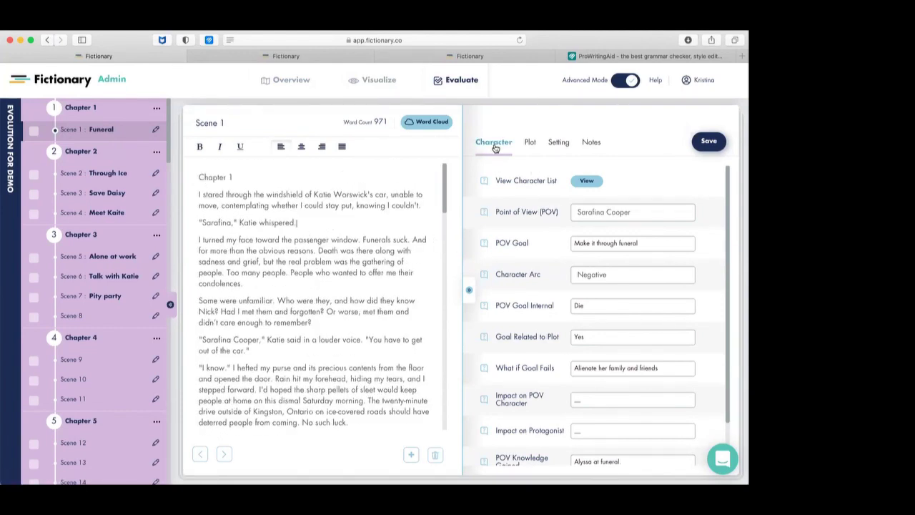
Review the Plot, Setting and Notes story elements of scene 1 and return to its Character elements
left_click(527, 145)
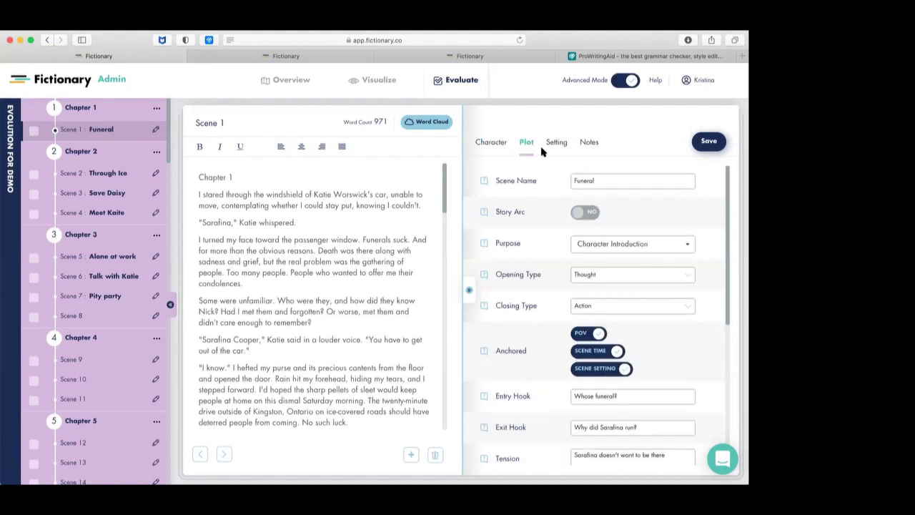
left_click(556, 143)
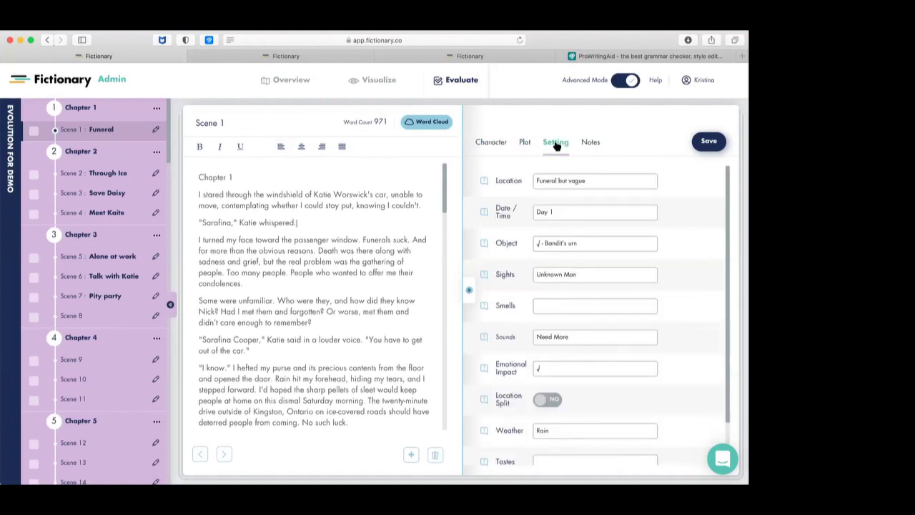
left_click(495, 144)
left_click(591, 142)
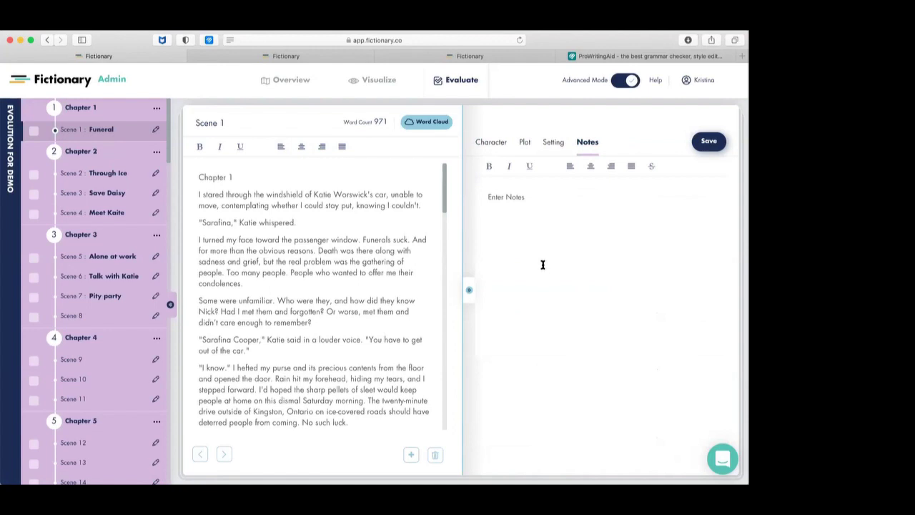
left_click(491, 144)
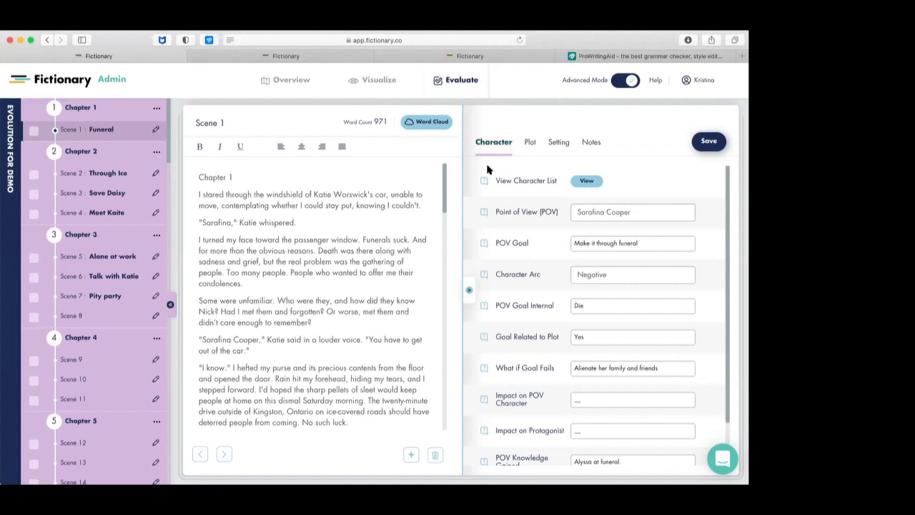
In scene 1's character list, move Nick Cooper to the characters mentioned and add Bandit to the characters in the scene
left_click(584, 183)
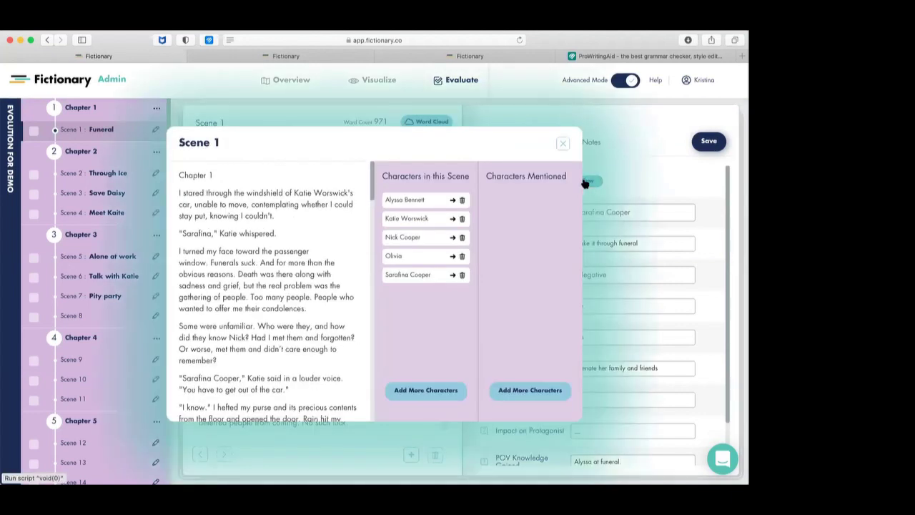
left_click(453, 237)
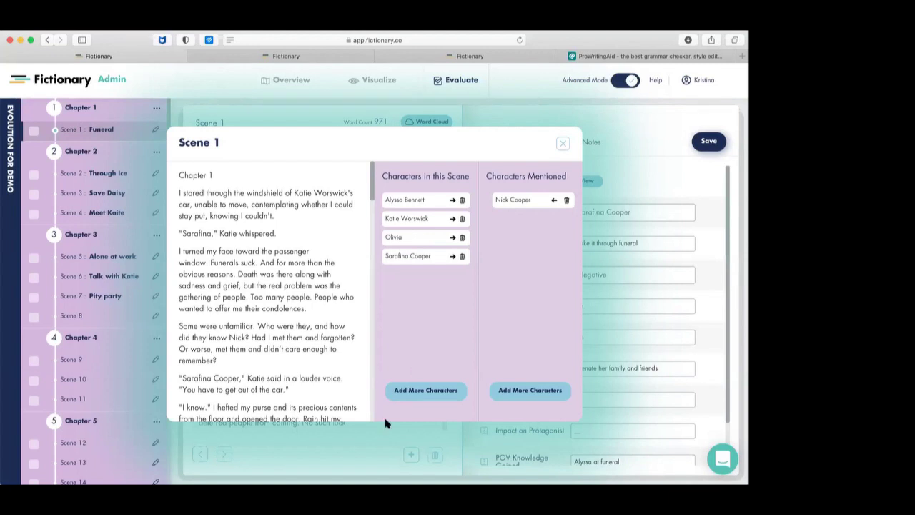
left_click(429, 390)
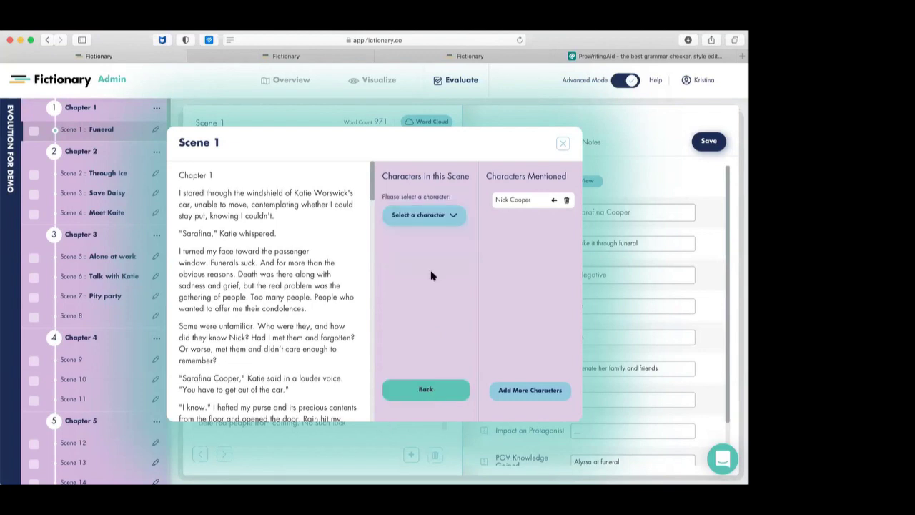
left_click(431, 216)
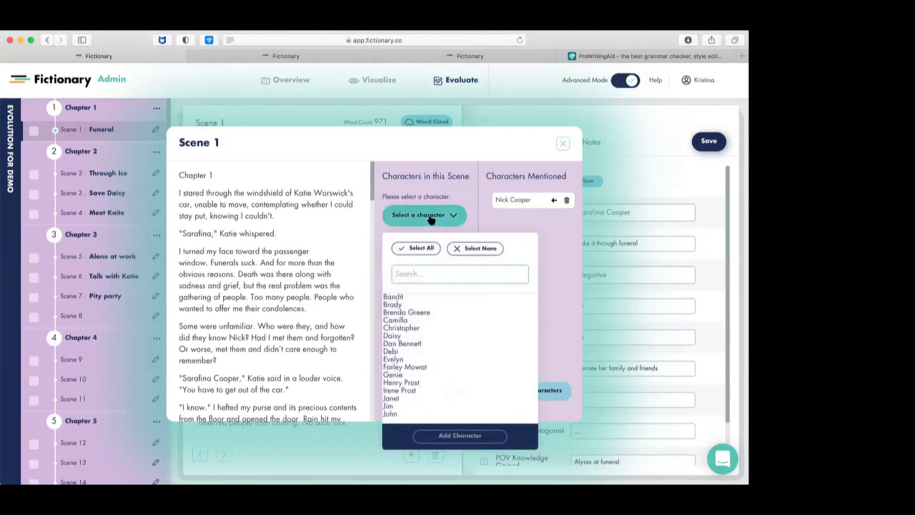
left_click(403, 298)
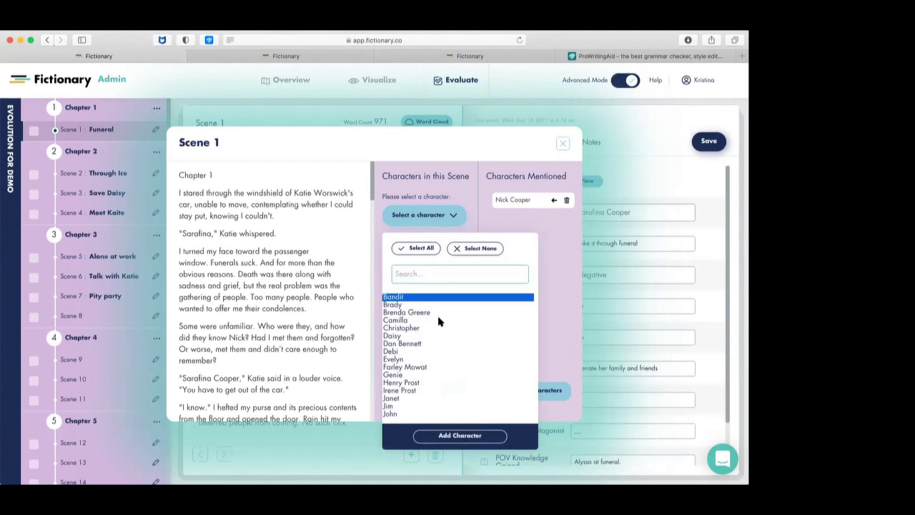
left_click(459, 436)
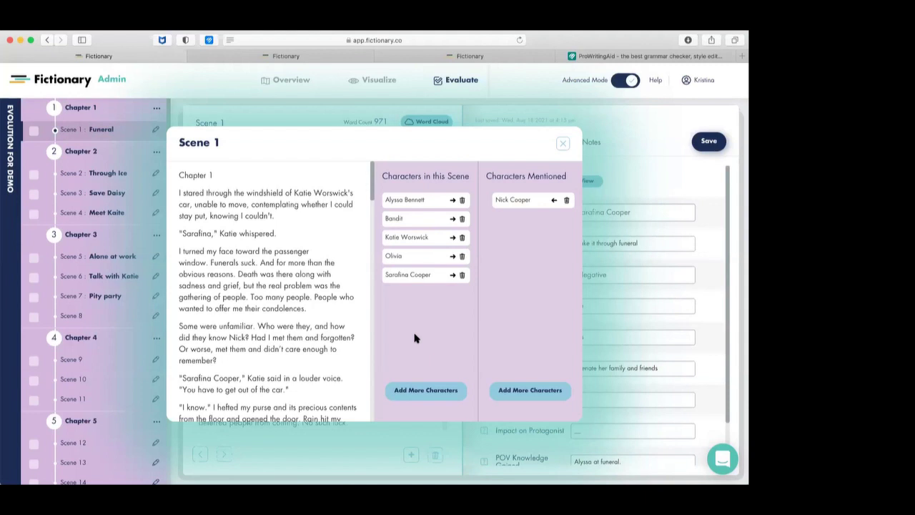
left_click(562, 144)
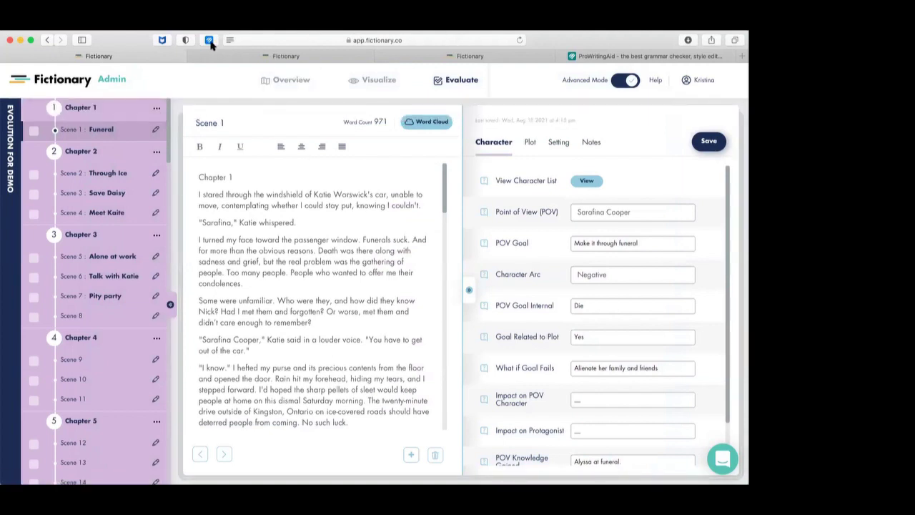
Examine the Characters per Scene chart from the opening scenes through scene 35, and return to scene 1's evaluation
left_click(230, 59)
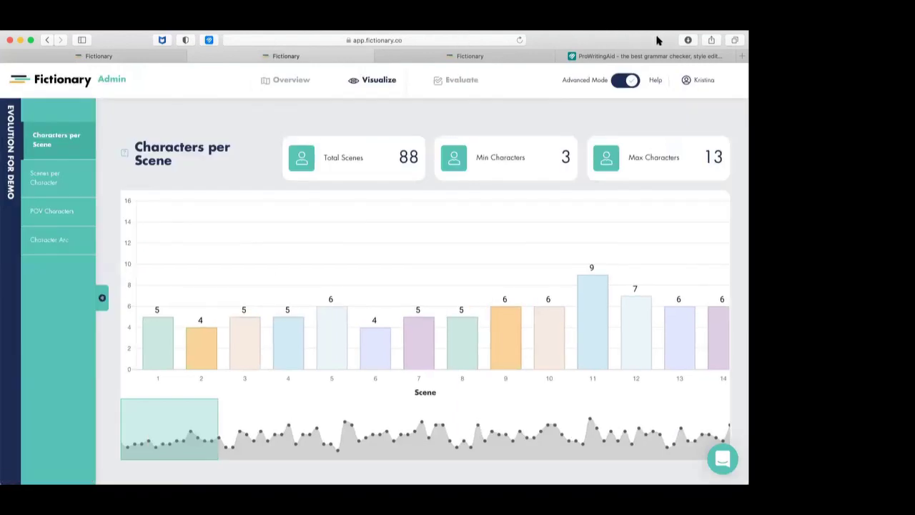
left_click(498, 57)
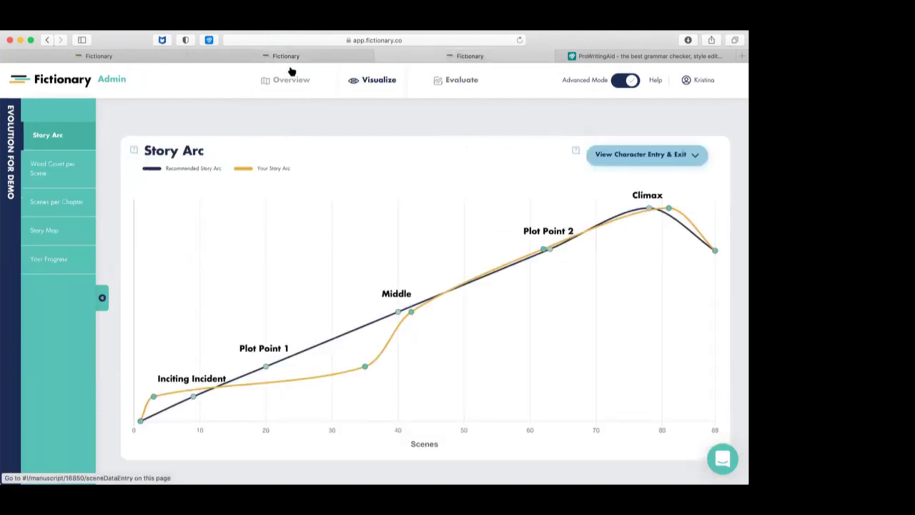
left_click(325, 58)
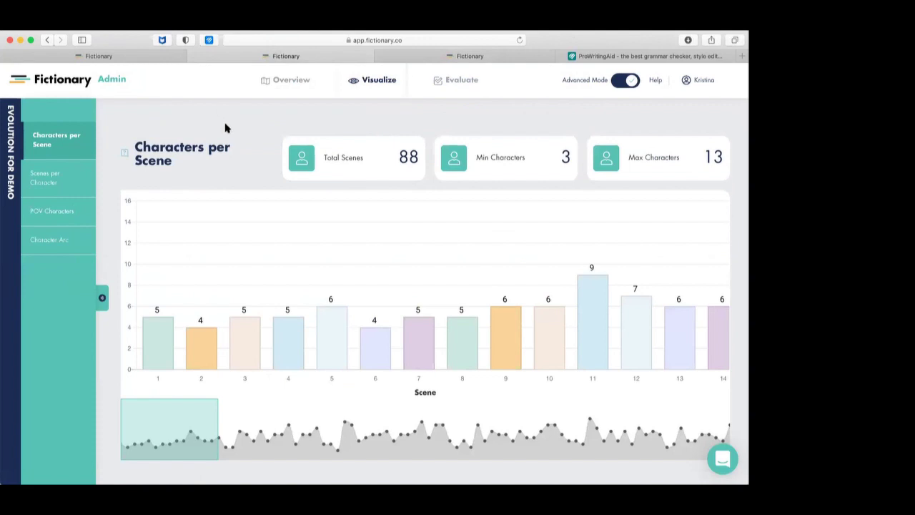
mouse_move(379, 79)
left_click_drag(190, 427, 311, 426)
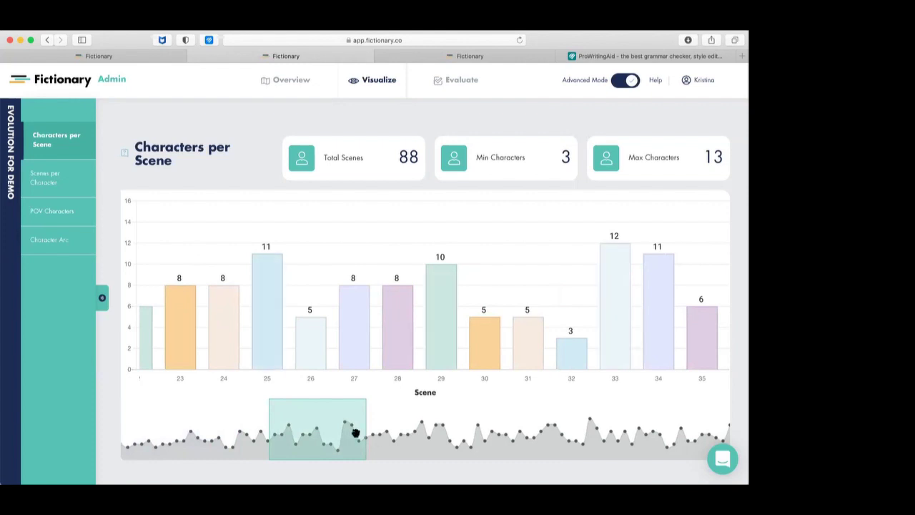
left_click_drag(350, 431, 199, 417)
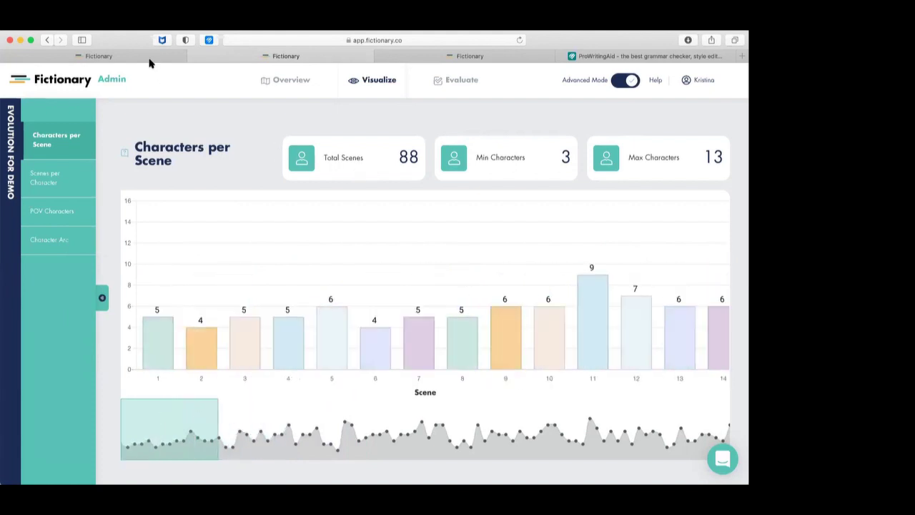
key("ctrl+shift+Tab")
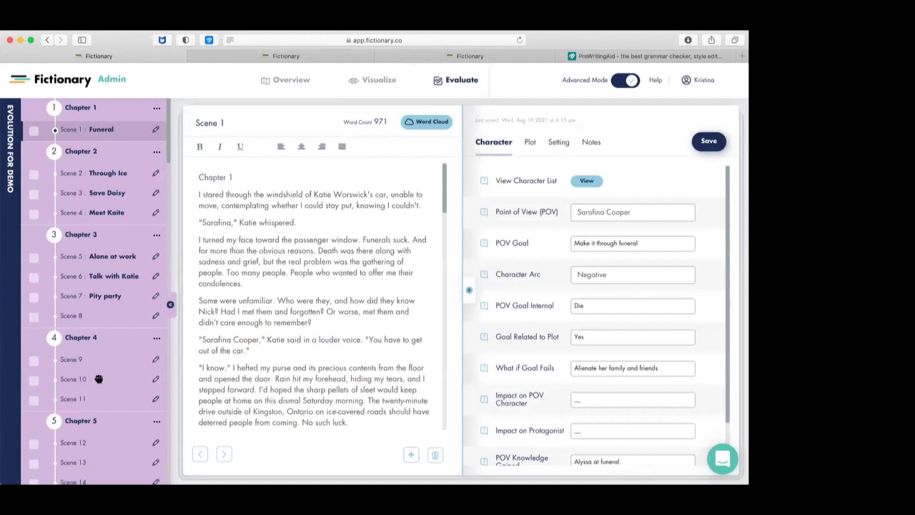
In scene 25's character list, move Nick Cooper from the characters in the scene to the characters mentioned
scroll(99, 378, "down", 3)
scroll(99, 378, "down", 5)
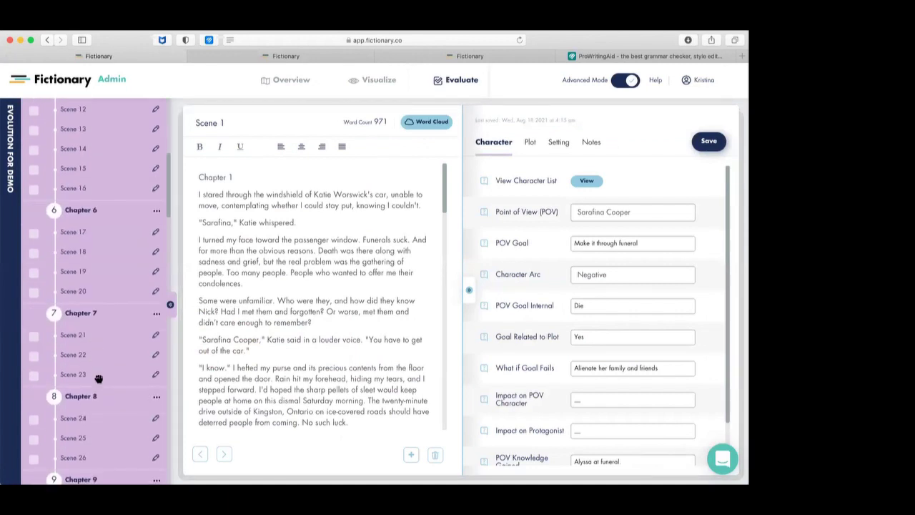
left_click(92, 401)
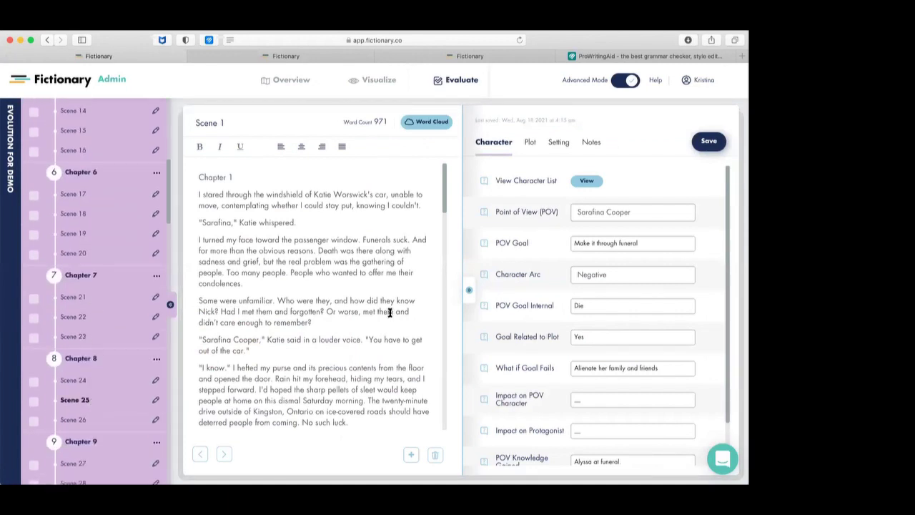
left_click(587, 183)
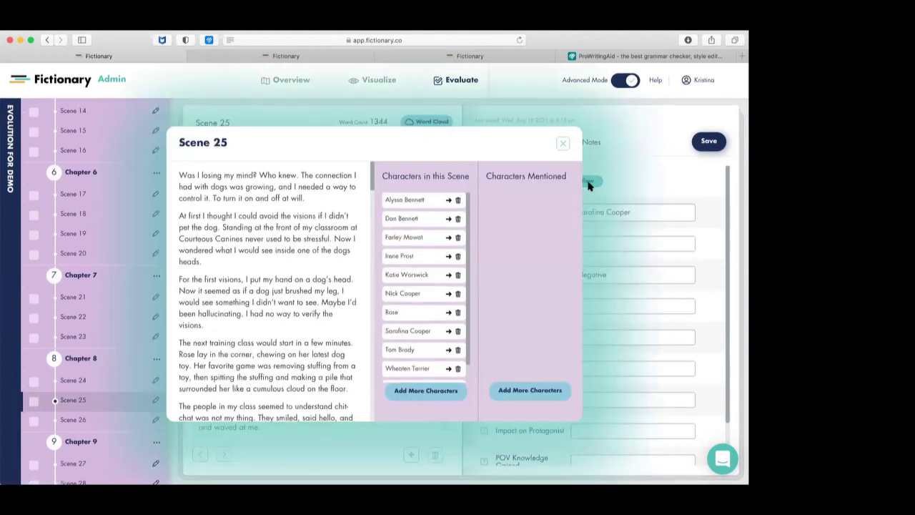
left_click(449, 294)
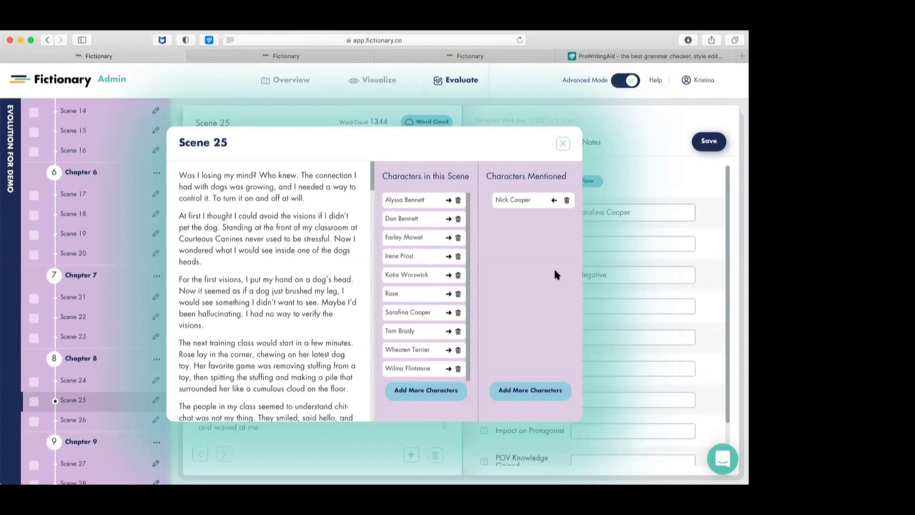
left_click(562, 143)
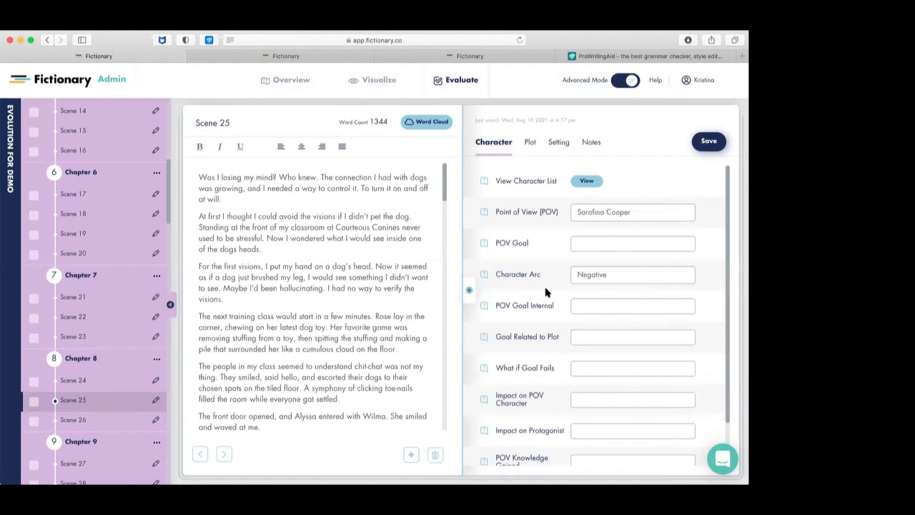
Examine the Scenes per Character chart, from the first characters through the ones further along
mouse_move(447, 92)
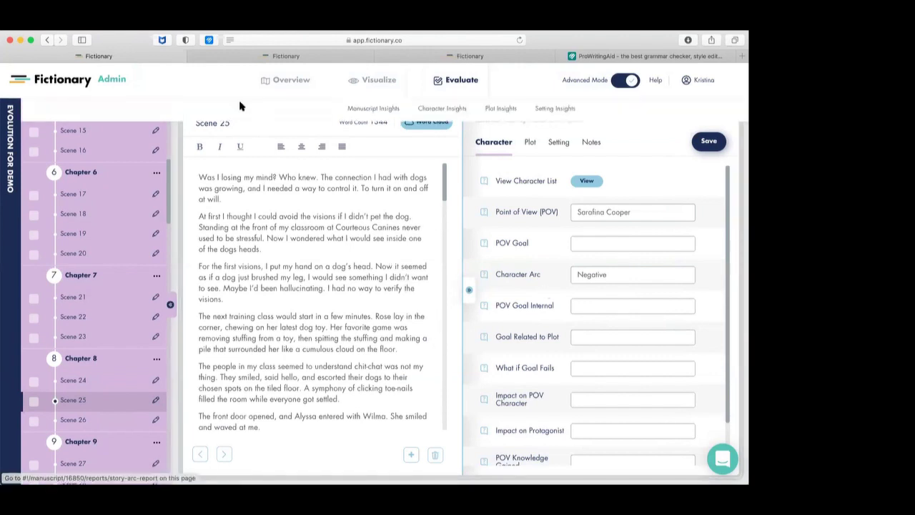
left_click(438, 111)
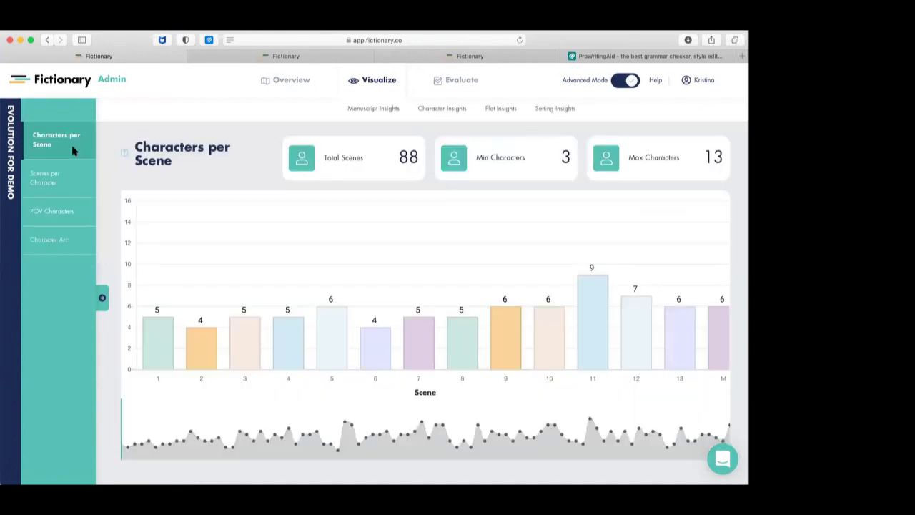
left_click(42, 183)
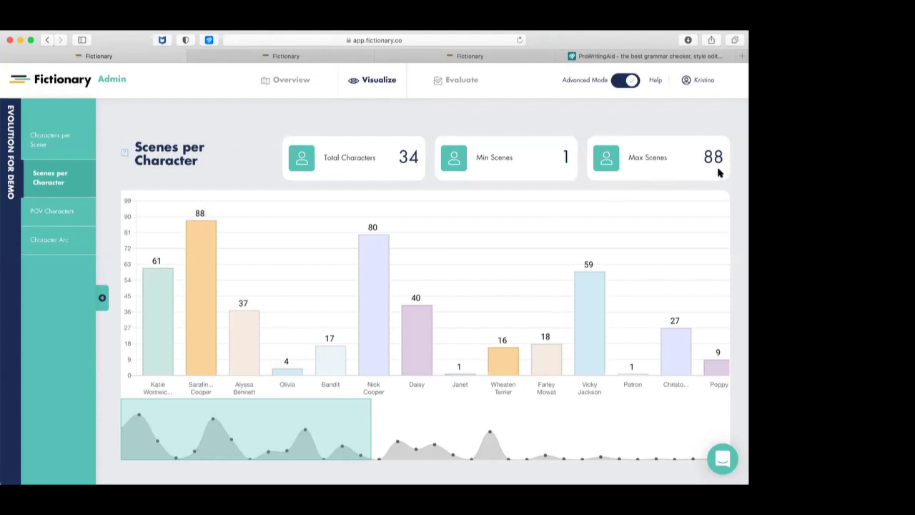
left_click(210, 226)
mouse_move(279, 436)
left_mouse_down()
mouse_move(258, 451)
mouse_move(245, 443)
mouse_move(272, 444)
mouse_move(314, 421)
left_mouse_up()
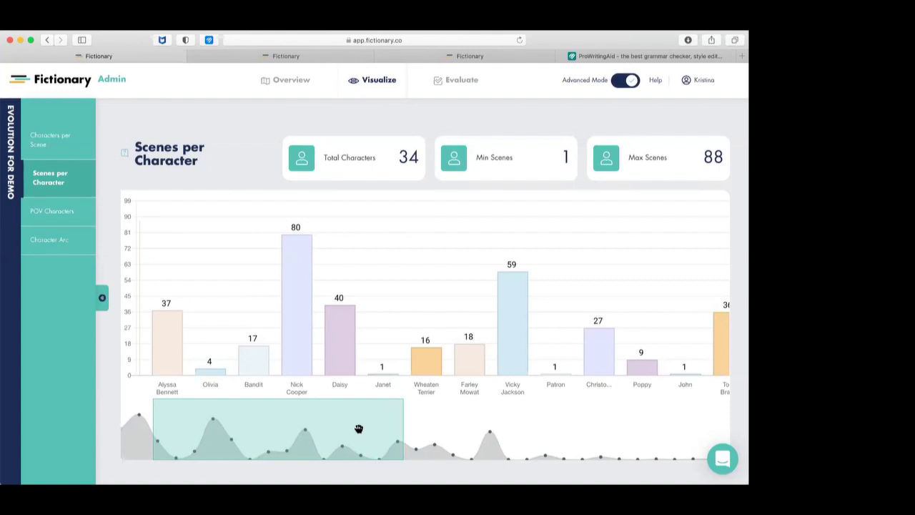
Open the Cast of Characters and deselect Brenda Greere and Camilla
mouse_move(345, 76)
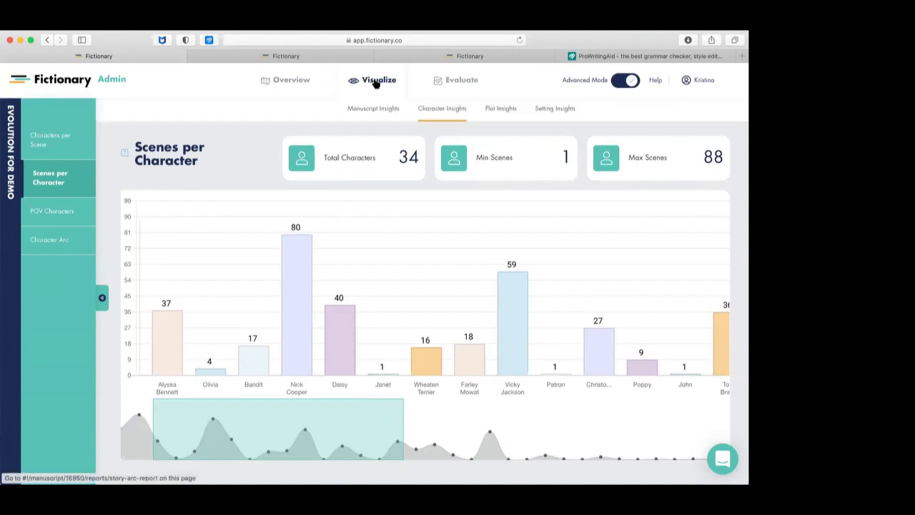
mouse_move(286, 79)
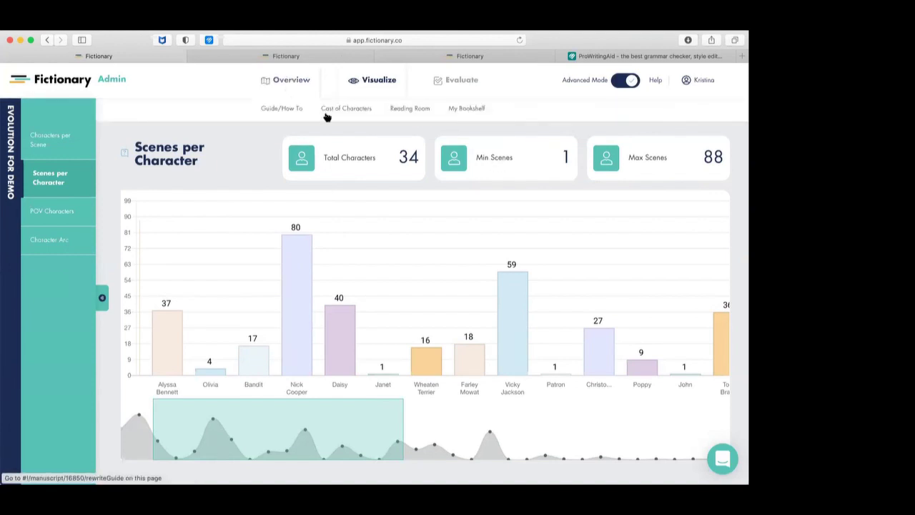
left_click(343, 109)
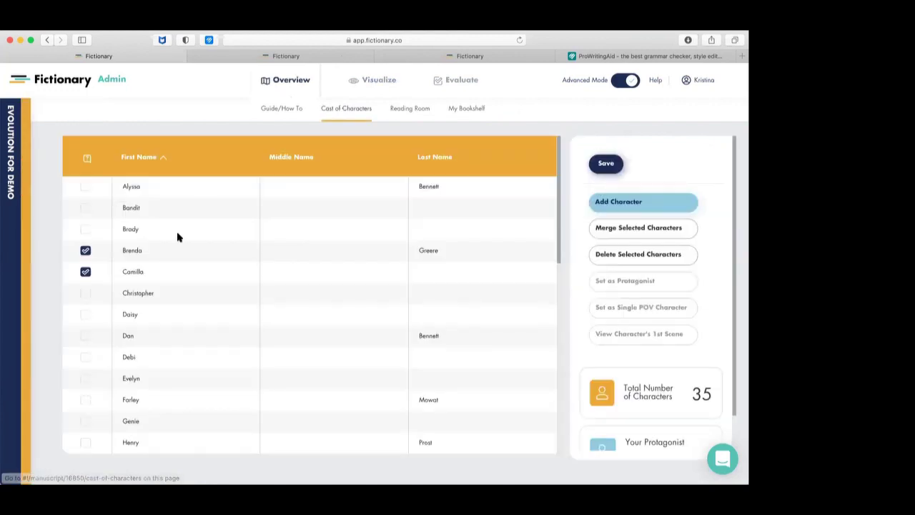
left_click(85, 251)
left_click(85, 271)
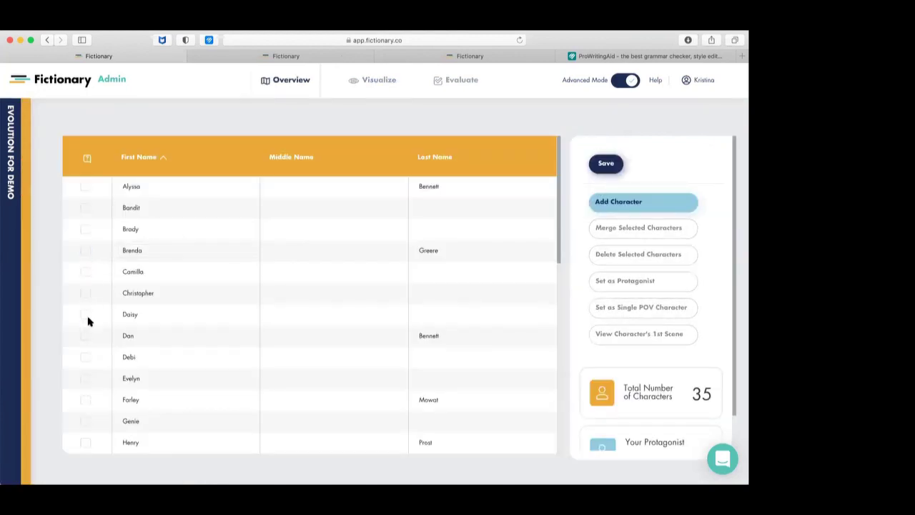
Select Janet in the cast and read through the first scene she appears in, down to its end
scroll(88, 322, "down", 5)
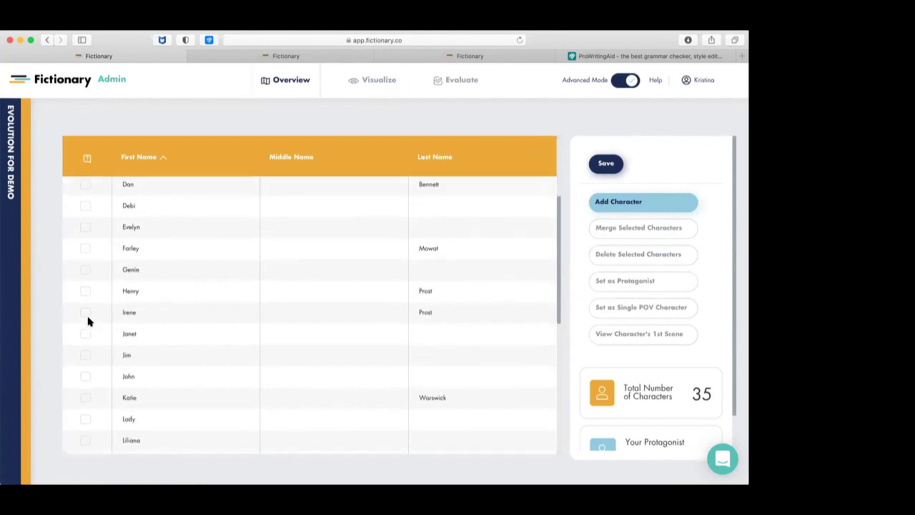
scroll(87, 322, "down", 3)
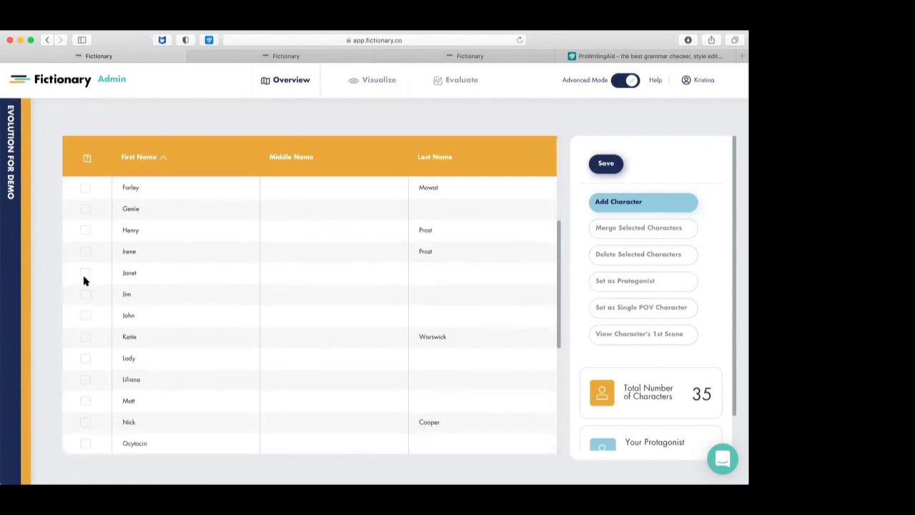
left_click(85, 274)
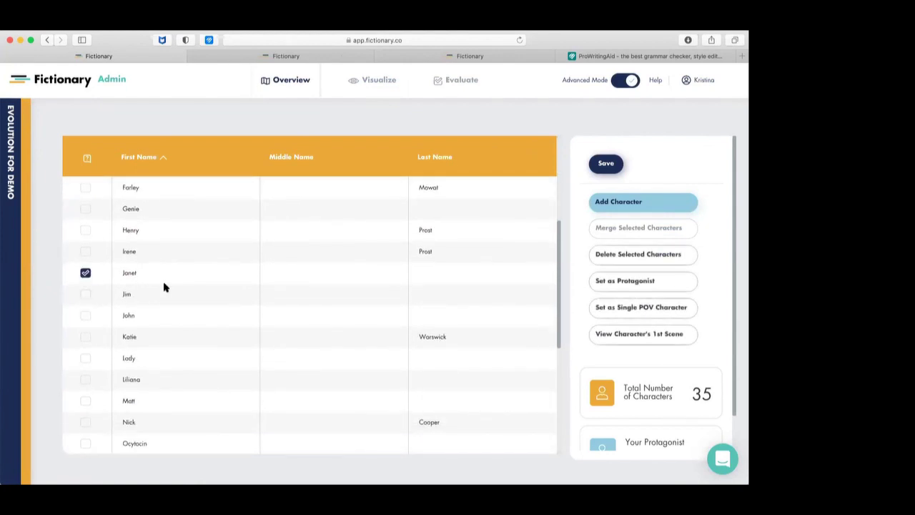
left_click(652, 336)
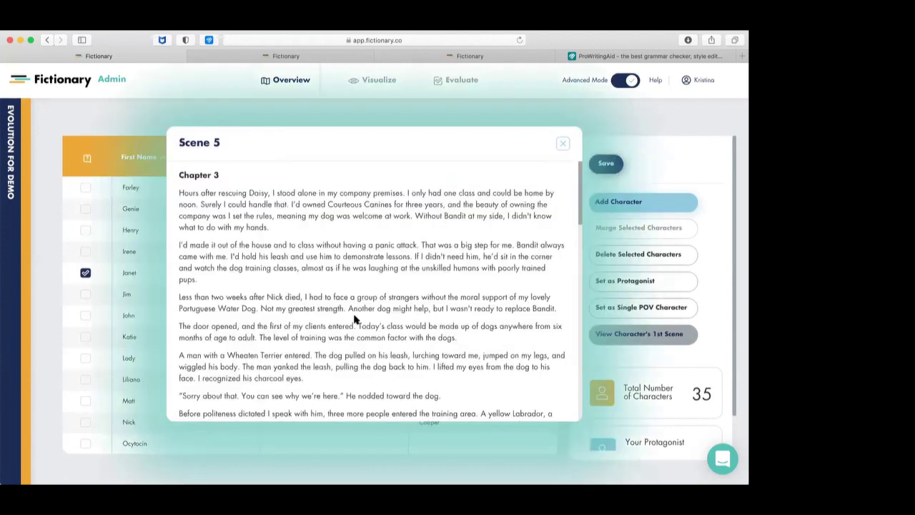
scroll(355, 319, "down", 1)
scroll(353, 320, "down", 15)
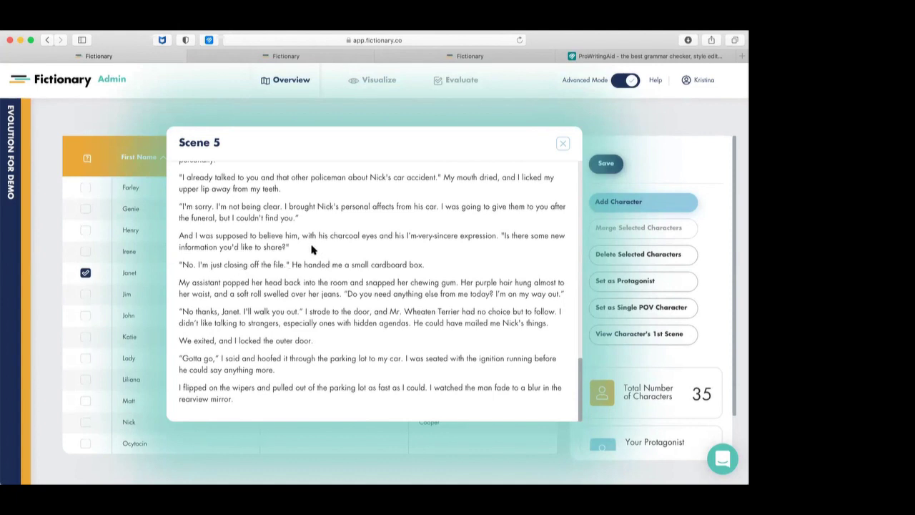
scroll(312, 249, "up", 1)
scroll(312, 249, "up", 1)
scroll(312, 249, "down", 2)
left_click(563, 144)
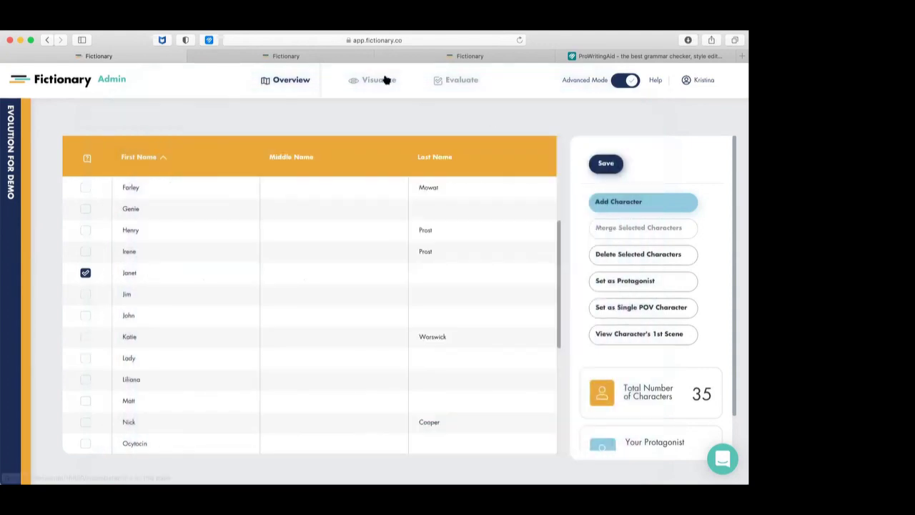
Reopen scene 1's evaluation, review its Character, Plot and Setting elements with Advanced Mode off, and turn Advanced Mode back on
left_click(459, 81)
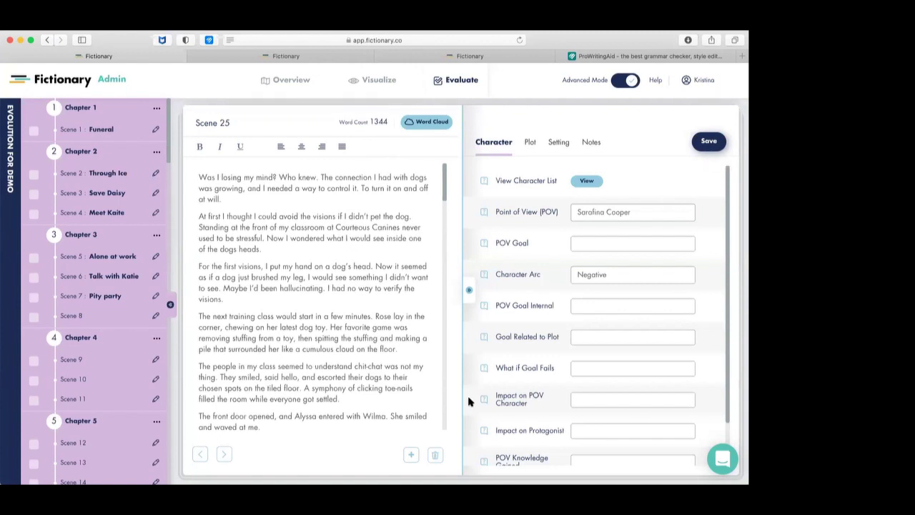
left_click(109, 130)
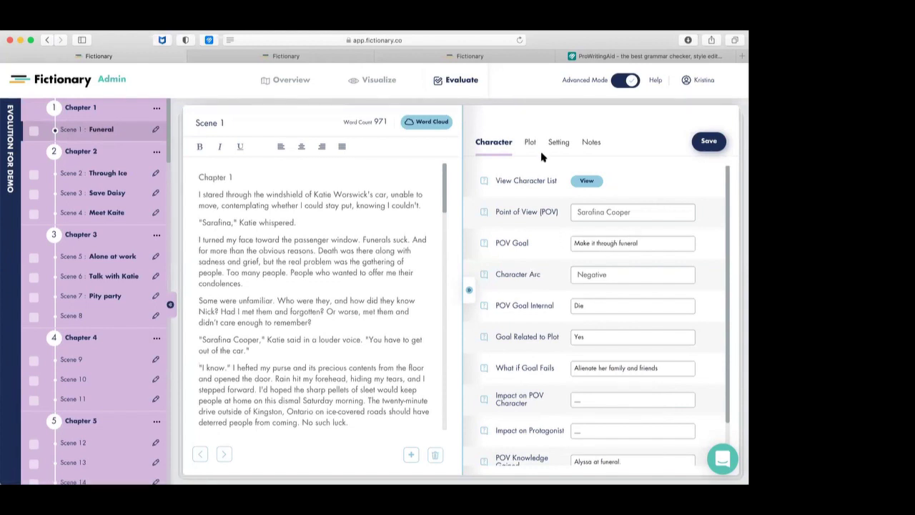
left_click(627, 81)
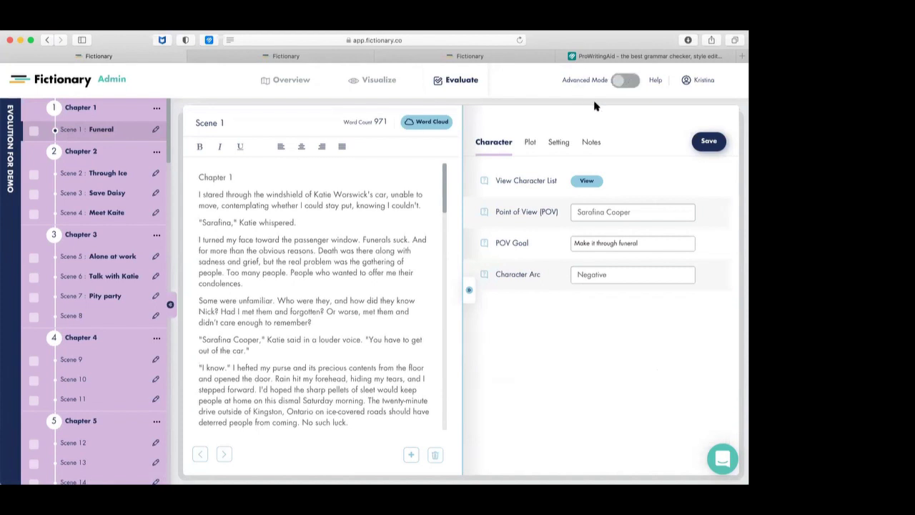
left_click(529, 143)
left_click(556, 143)
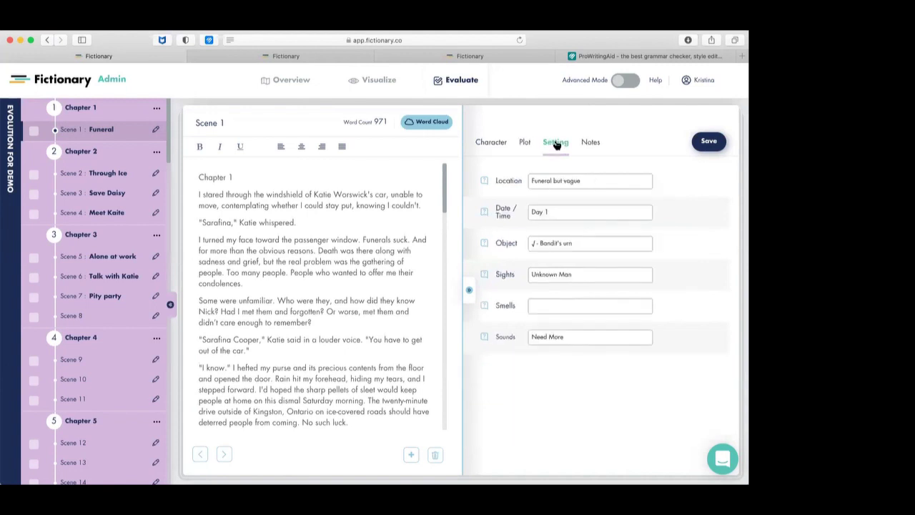
left_click(490, 142)
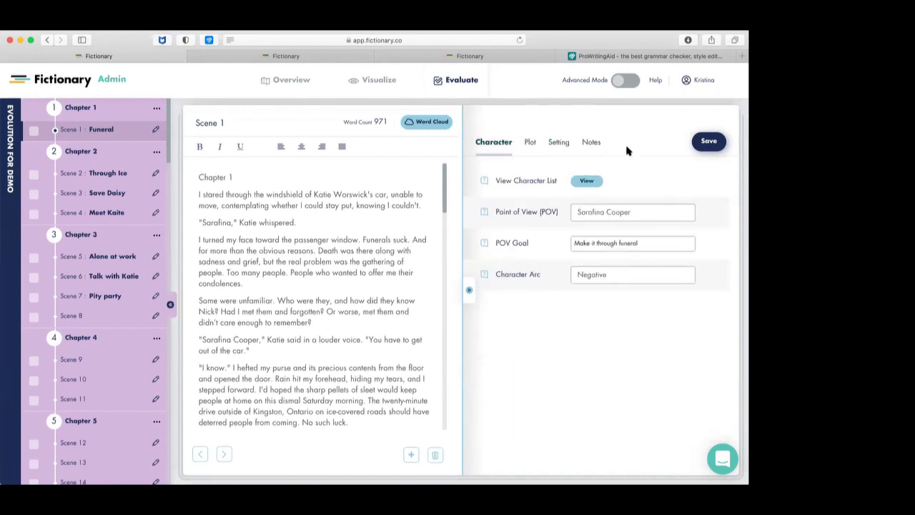
left_click(624, 81)
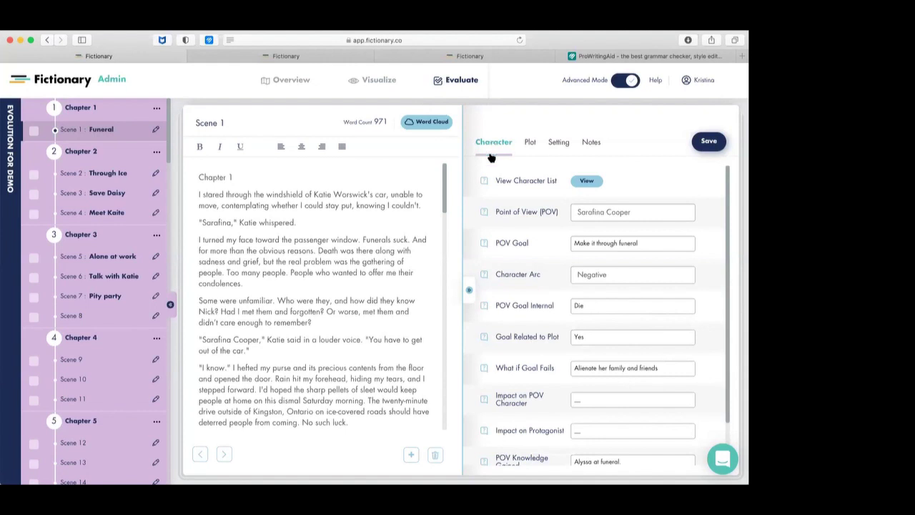
Review scene 1's character list and Character elements down to Character in Motion, keeping Sarafina Cooper as the point of view
left_click(588, 181)
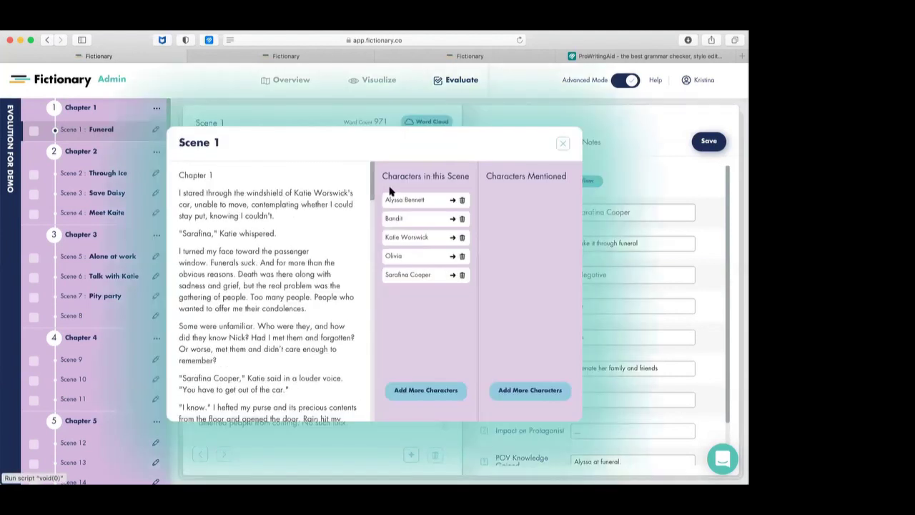
left_click(564, 144)
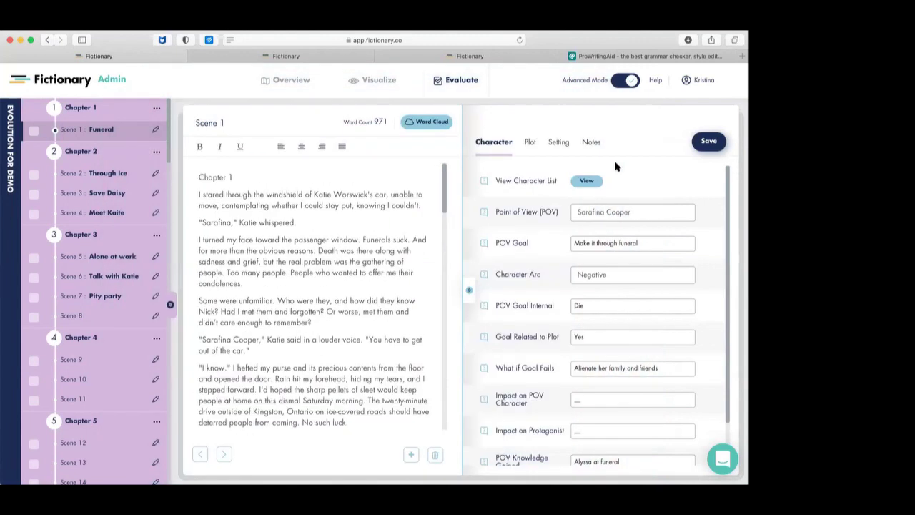
left_click(628, 211)
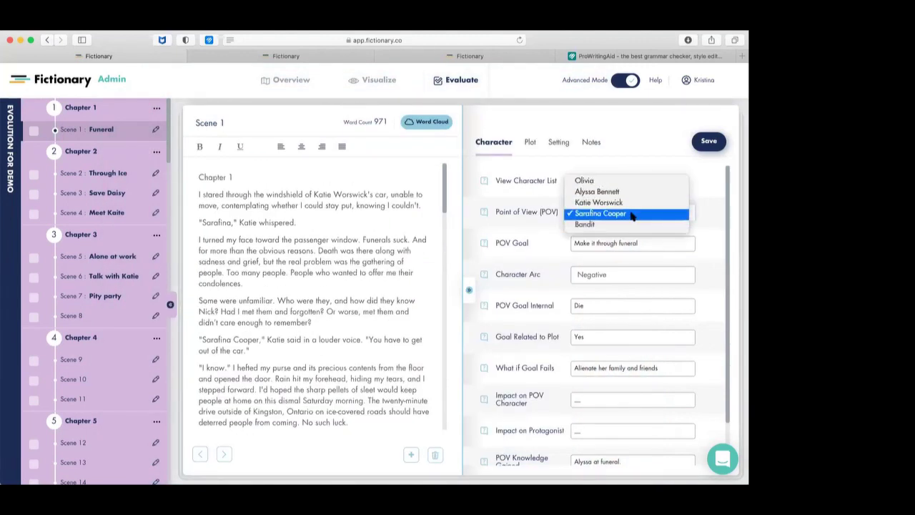
left_click(632, 214)
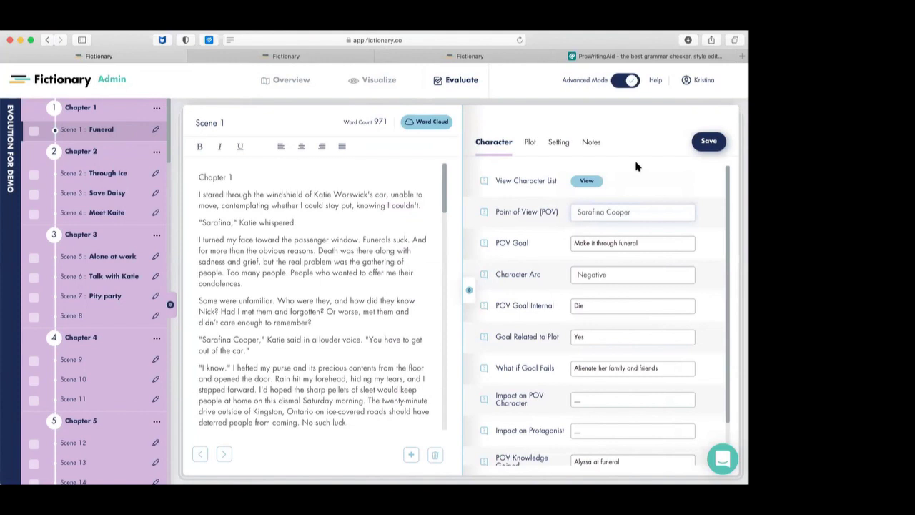
scroll(631, 178, "down", 1)
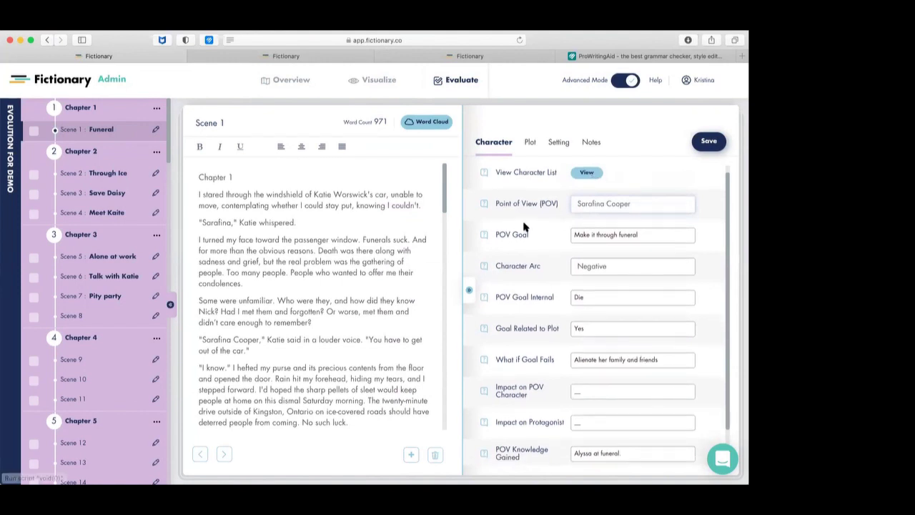
scroll(537, 245, "down", 1)
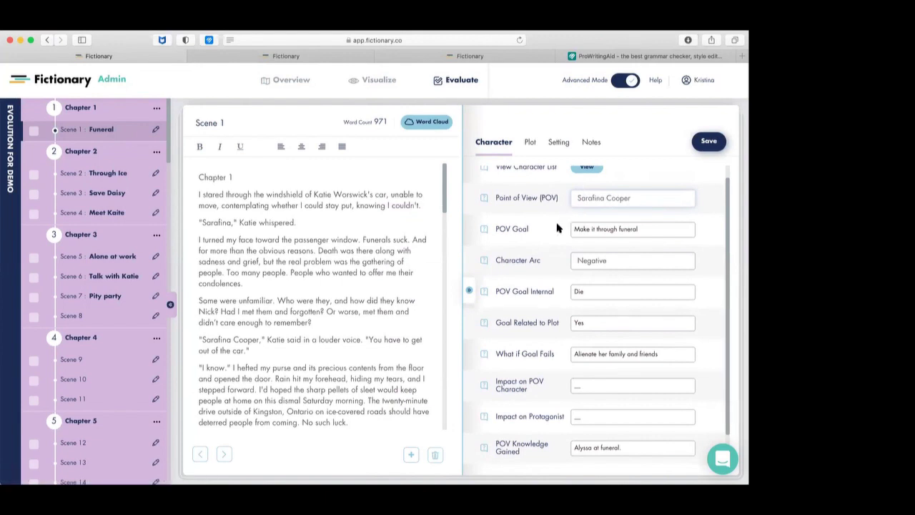
scroll(558, 228, "down", 1)
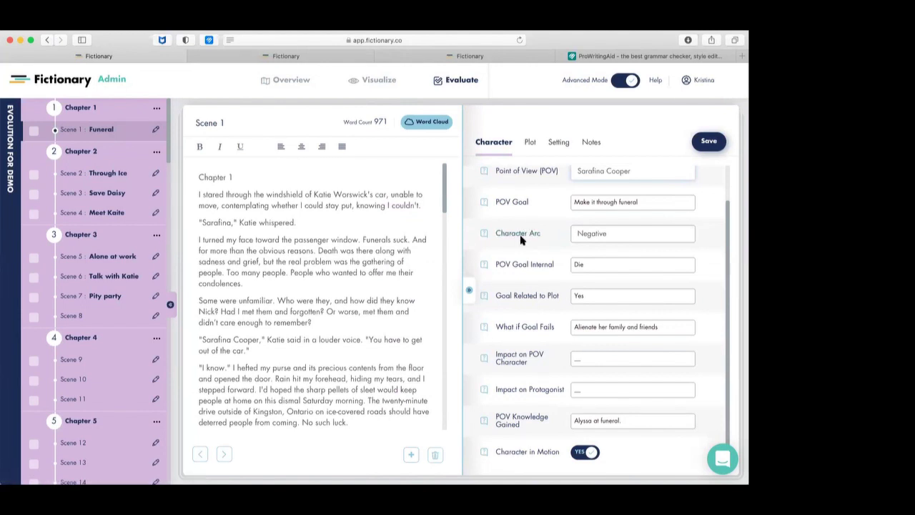
scroll(522, 247, "down", 1)
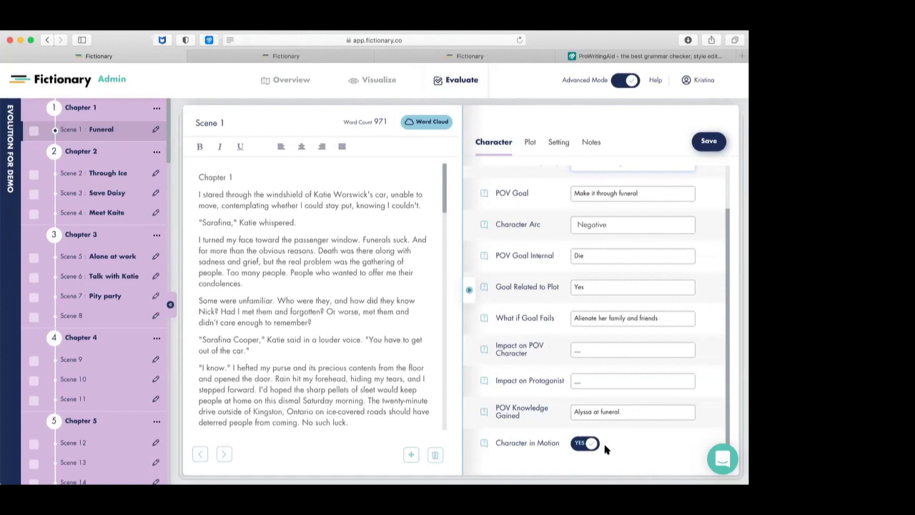
Open scene 1's Plot elements, review the Purpose and Opening Type options, keeping Character Introduction and Thought, and read the scene's closing lines
left_click(529, 142)
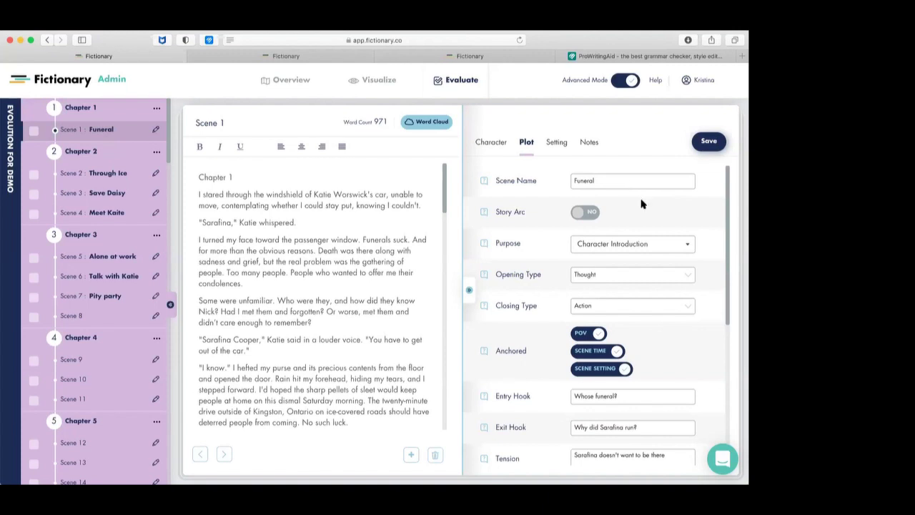
left_click(683, 248)
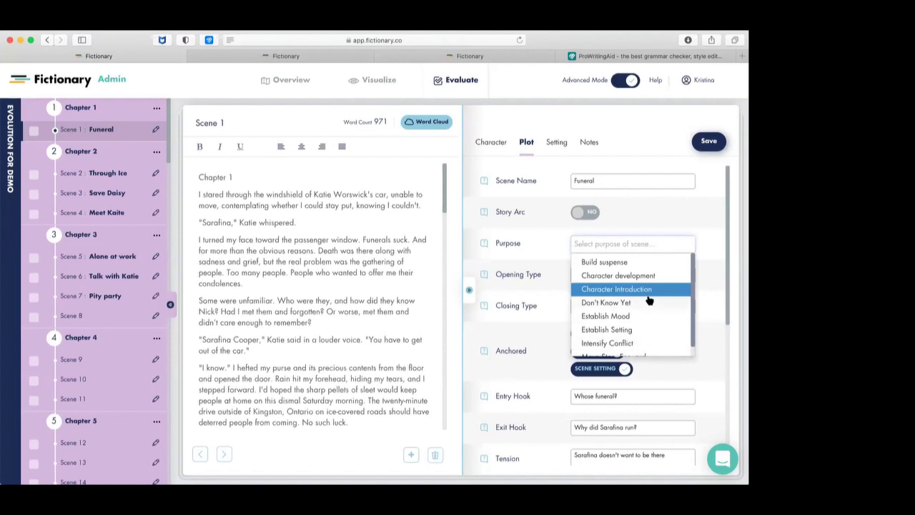
scroll(647, 344, "down", 1)
scroll(646, 300, "up", 1)
left_click(631, 291)
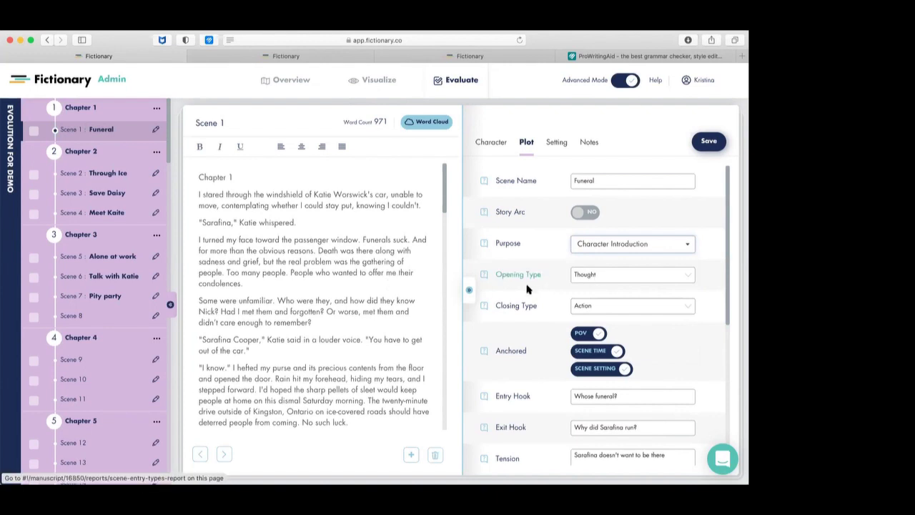
left_click(602, 276)
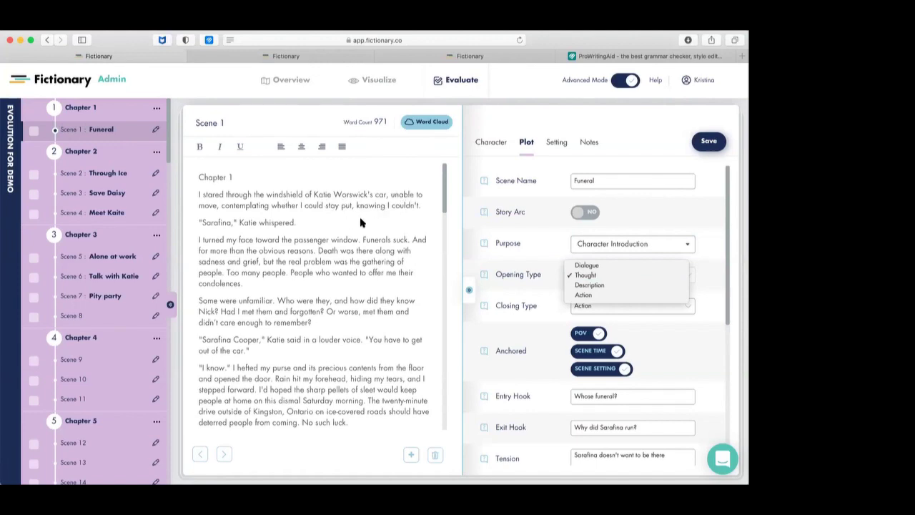
left_click(532, 258)
scroll(343, 300, "down", 10)
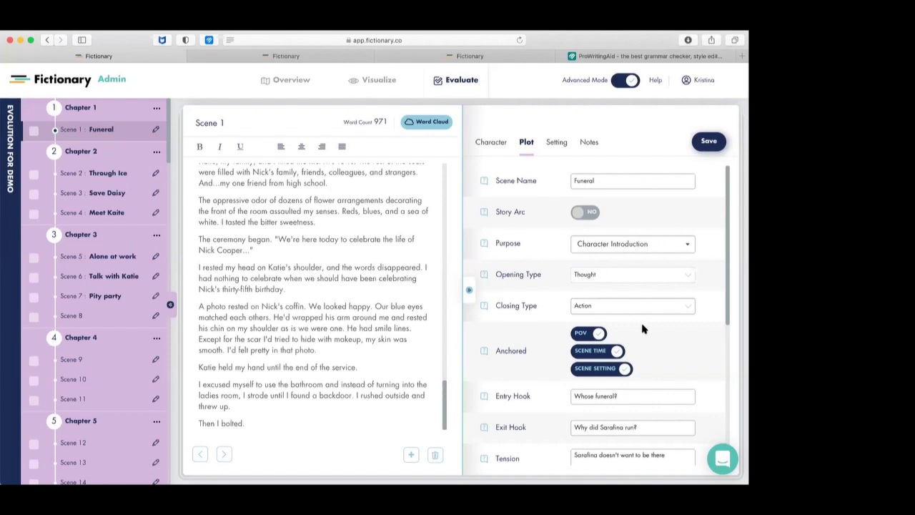
Switch scene 1's POV anchor off and back on, and return to the start of the scene text
scroll(641, 327, "down", 2)
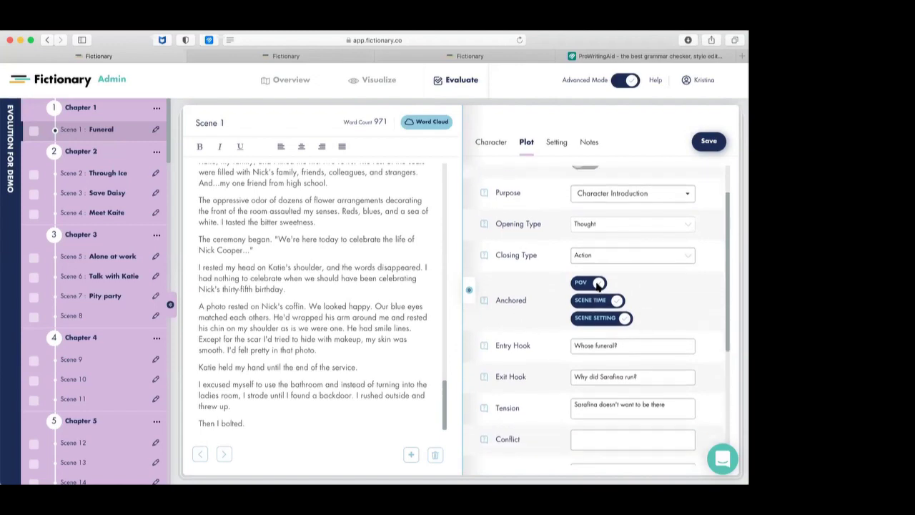
left_click(582, 283)
left_click(580, 284)
scroll(337, 246, "up", 10)
scroll(337, 247, "up", 3)
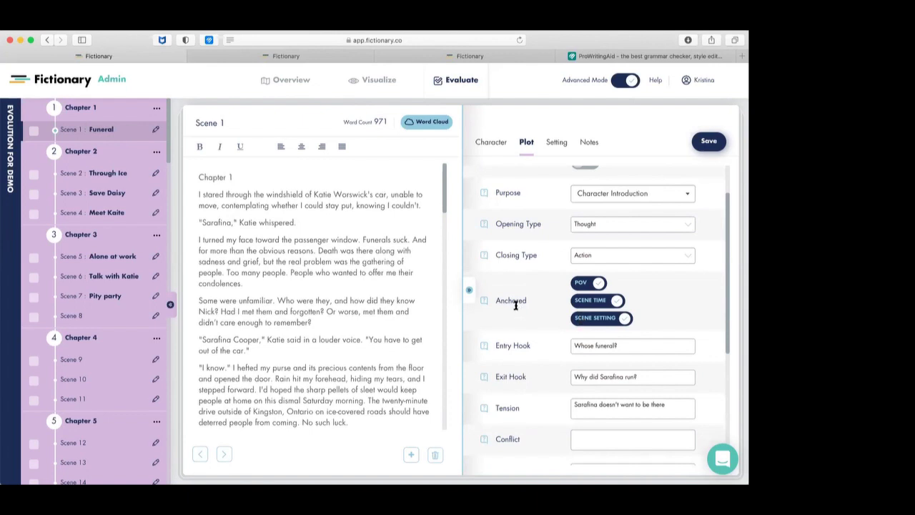
Review scene 1's remaining Plot elements from Entry Hook and Exit Hook down to Reader Knowledge Gained
scroll(517, 306, "down", 3)
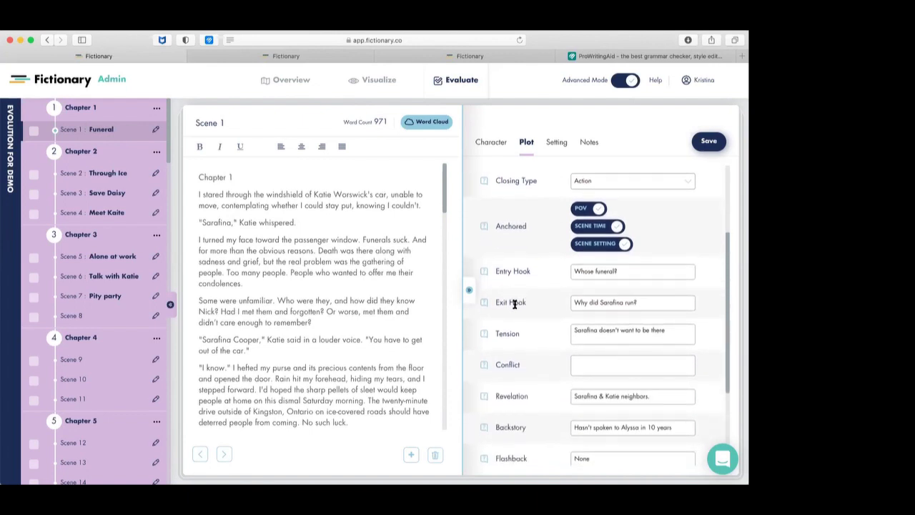
scroll(525, 297, "down", 1)
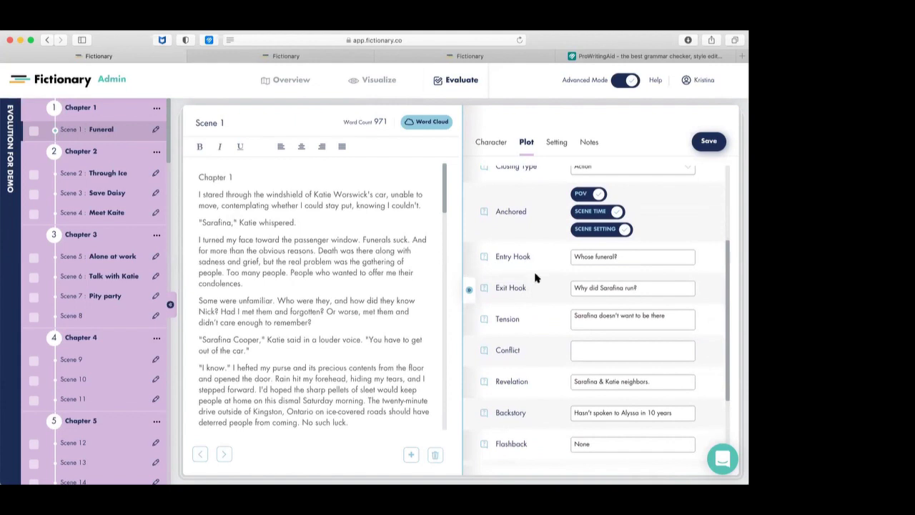
scroll(527, 293, "down", 1)
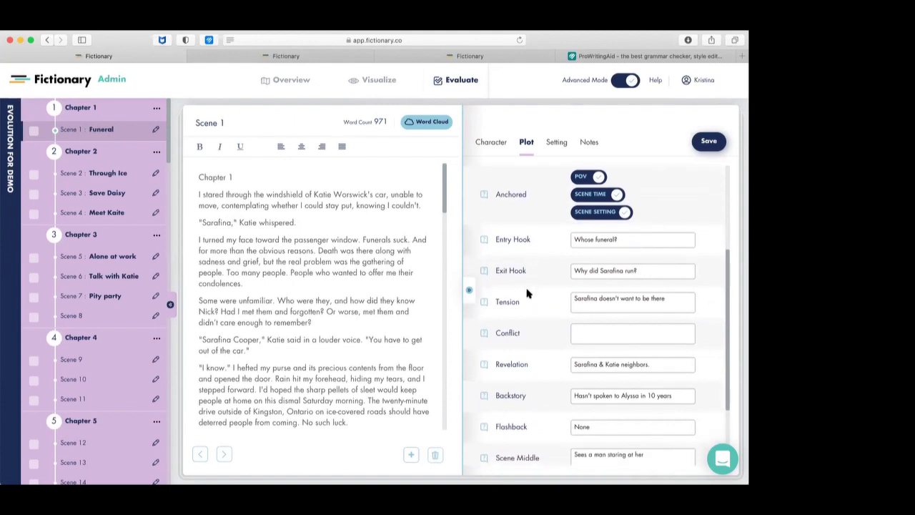
scroll(527, 293, "down", 1)
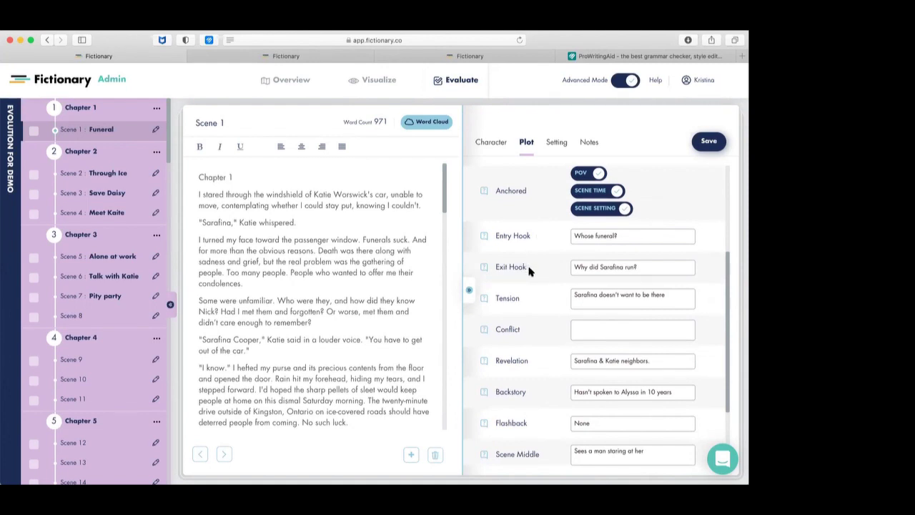
scroll(529, 270, "down", 1)
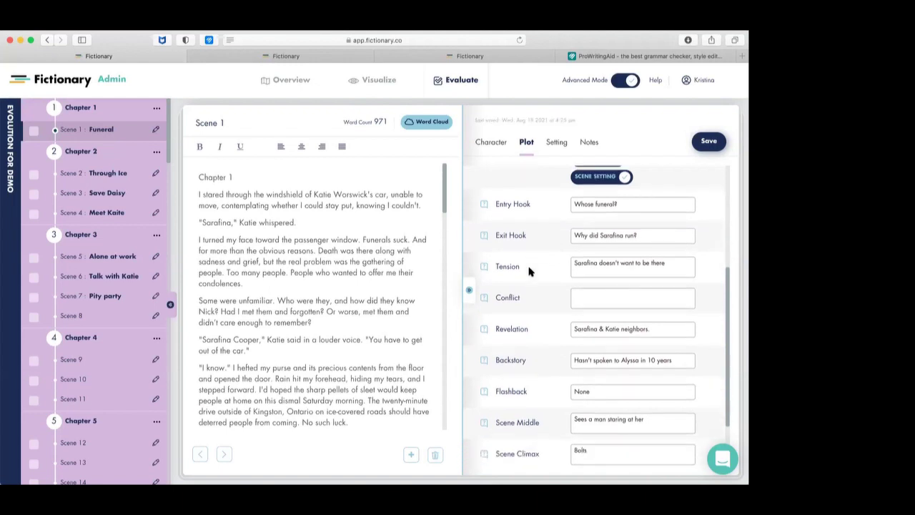
scroll(529, 270, "down", 1)
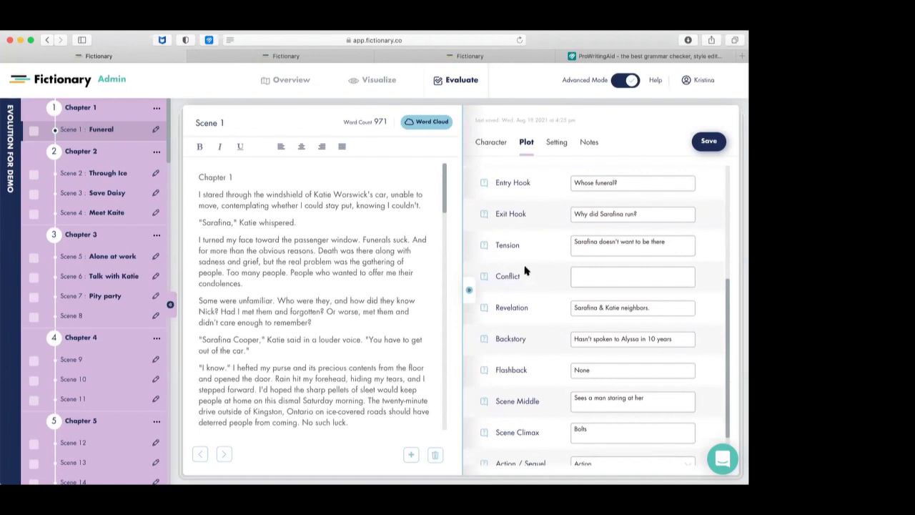
scroll(526, 272, "down", 1)
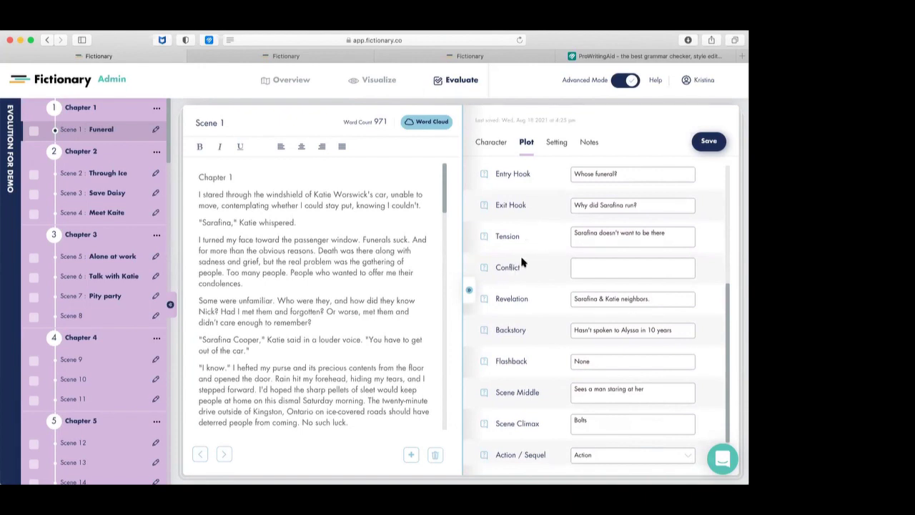
scroll(517, 268, "down", 1)
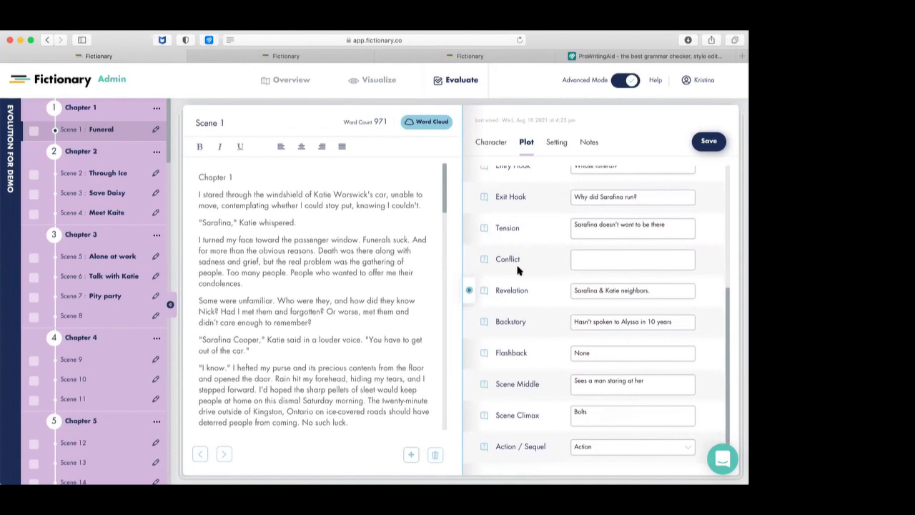
scroll(518, 270, "down", 2)
scroll(548, 267, "down", 1)
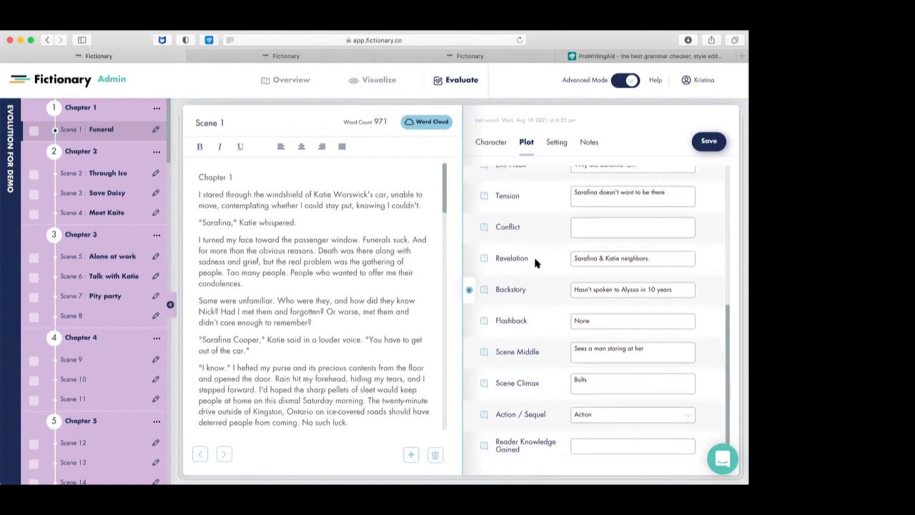
scroll(535, 265, "down", 1)
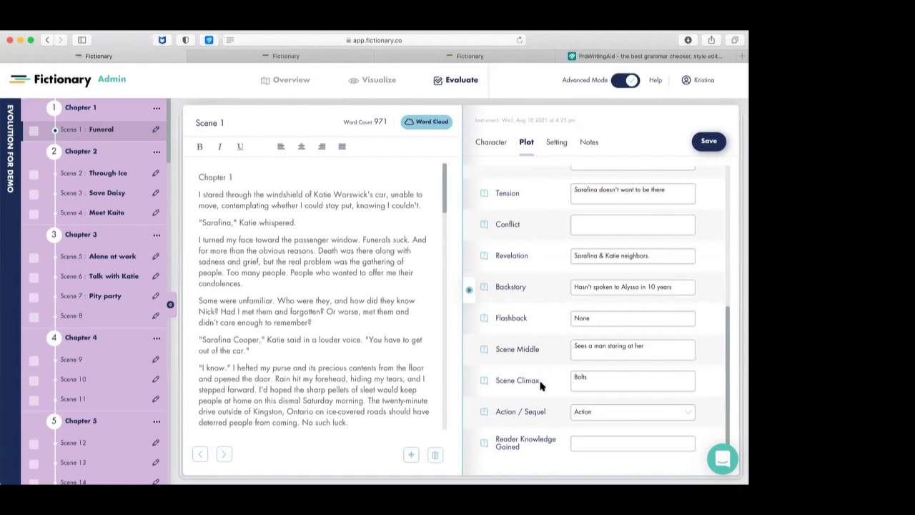
Review scene 1's Setting elements from Location down to Touch, and return to its Character elements
left_click(556, 143)
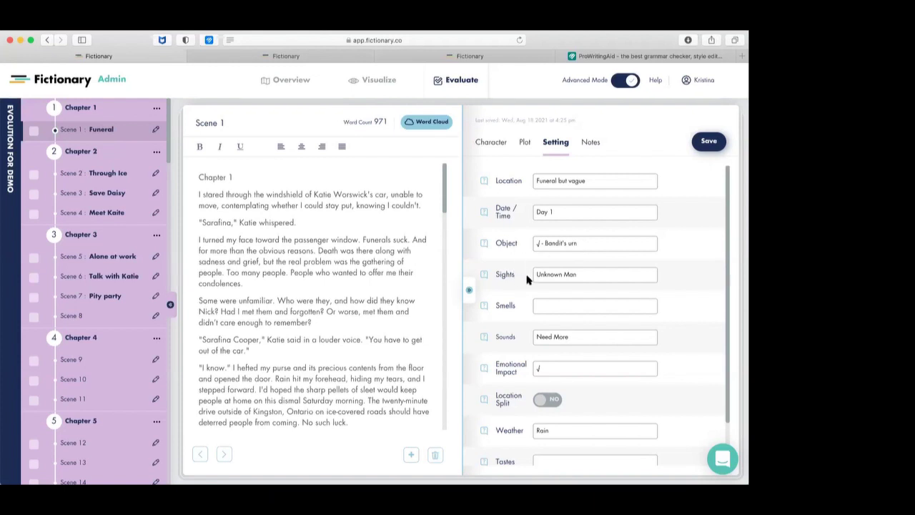
scroll(526, 347, "down", 2)
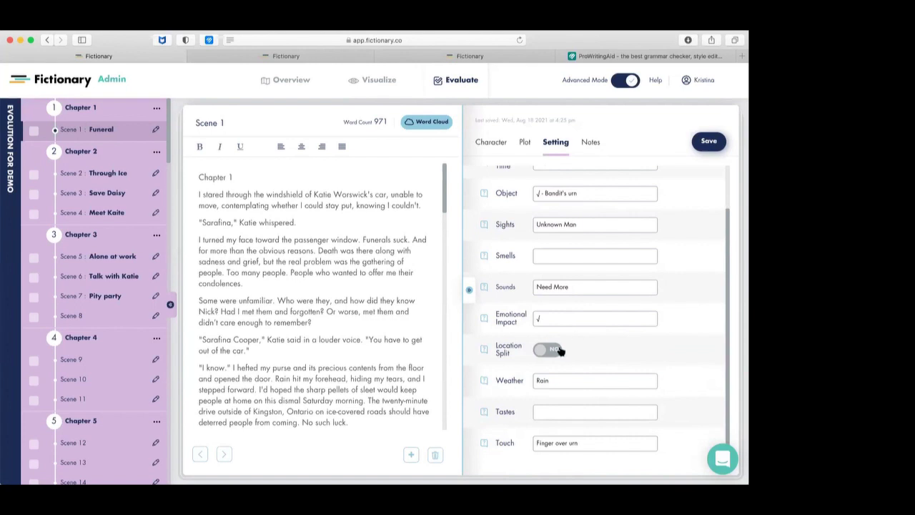
scroll(566, 336, "up", 2)
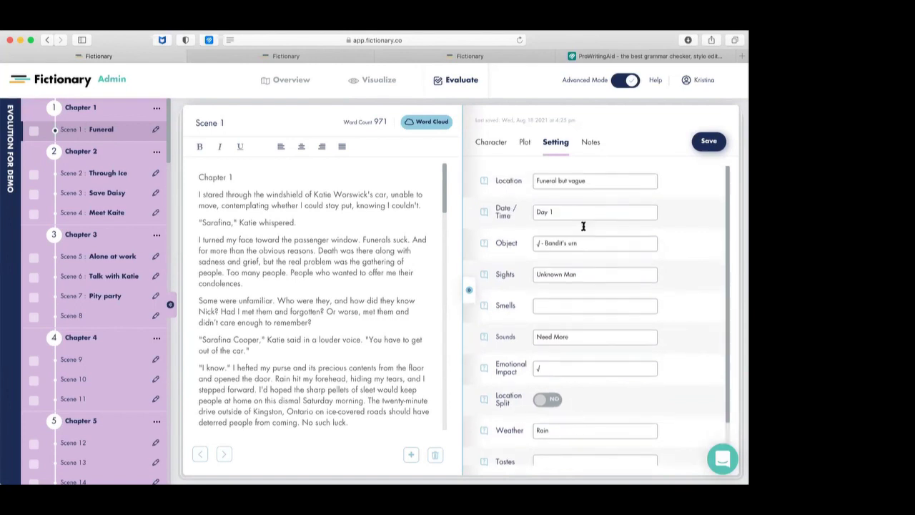
left_click(493, 143)
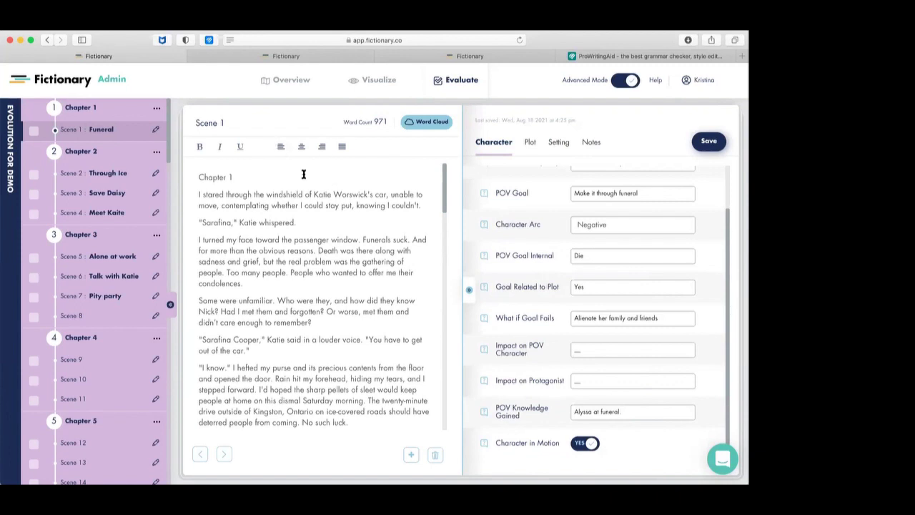
Examine the Story Arc chart against the recommended arc, viewing and closing the text of Scene 35 at the manuscript's Plot Point 1
mouse_move(379, 80)
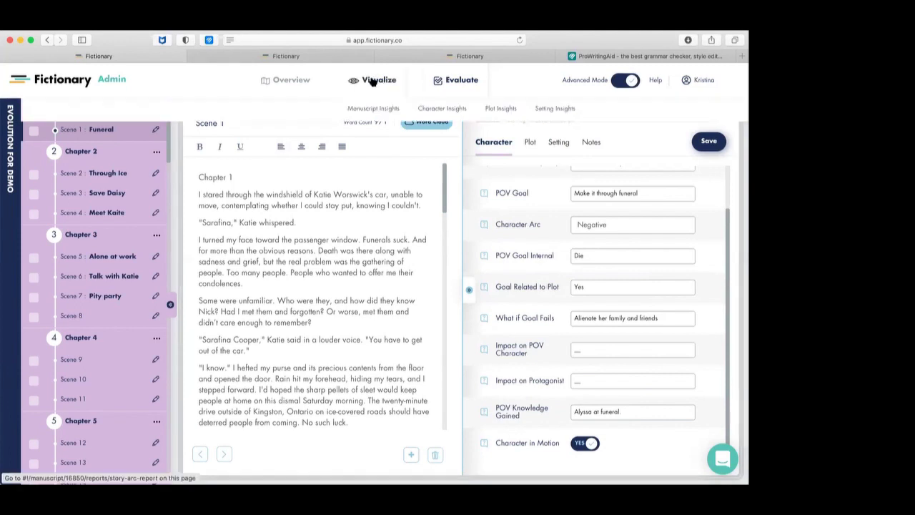
left_click(372, 82)
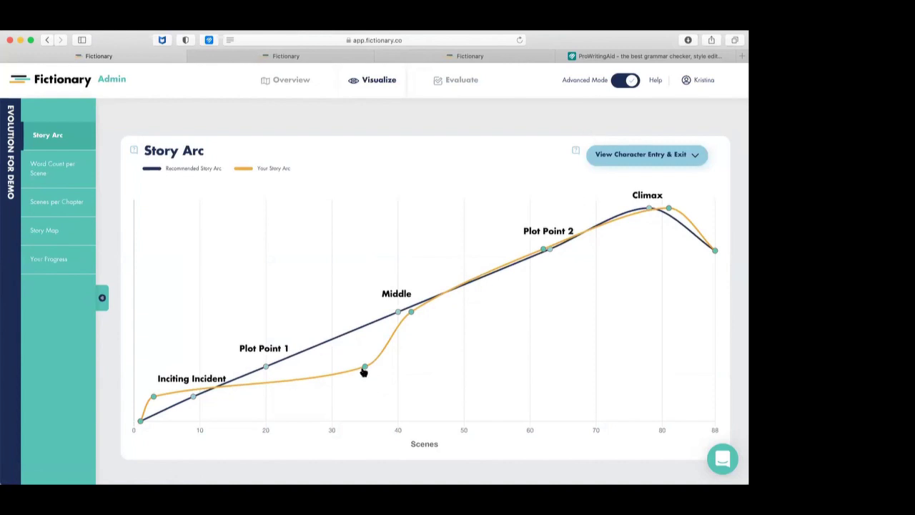
mouse_move(365, 370)
mouse_move(397, 315)
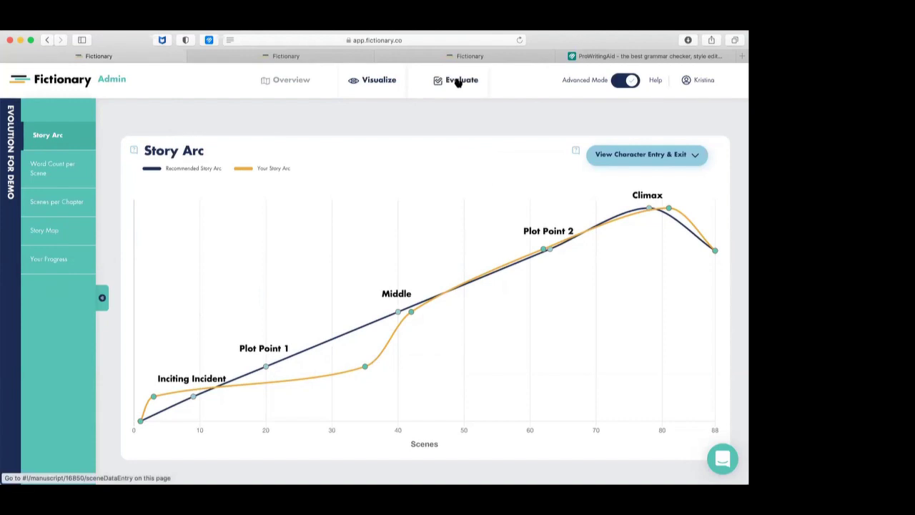
left_click(366, 369)
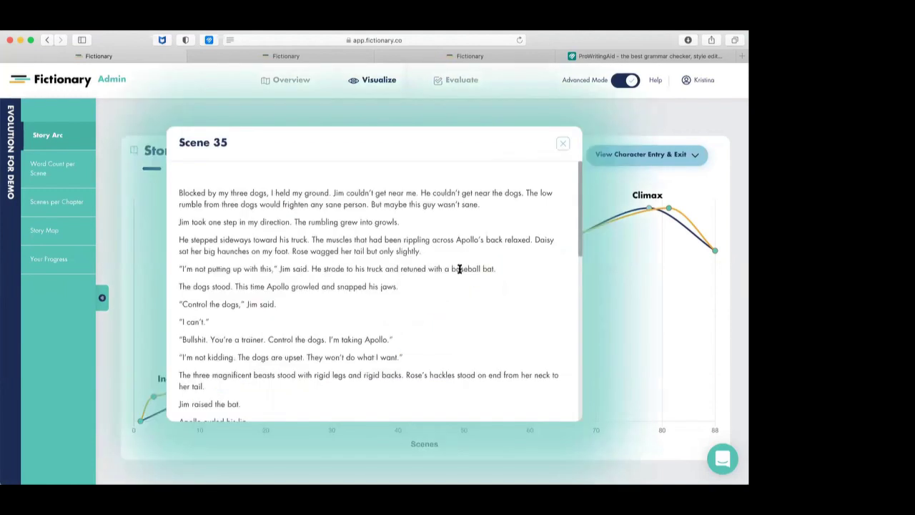
left_click(563, 143)
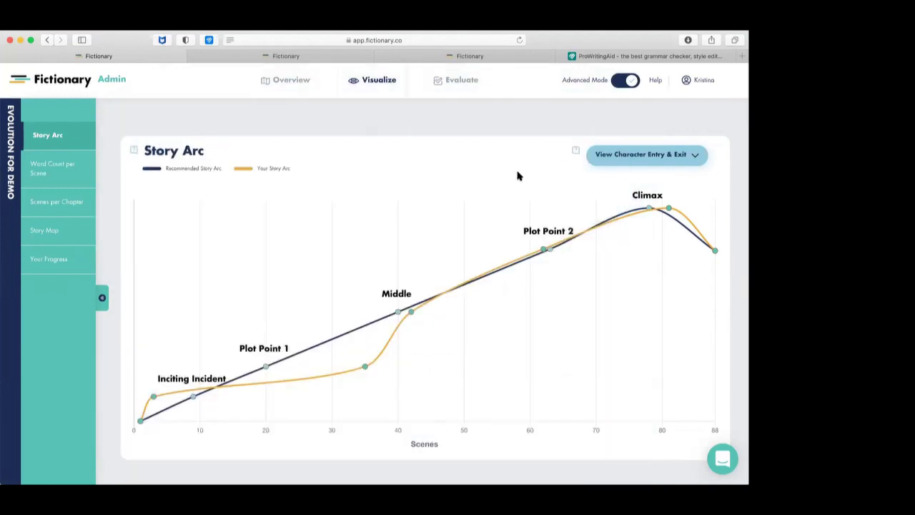
mouse_move(365, 369)
Move Scene 35 from Chapter 11 to the beginning of Chapter 4 in the scene list
left_click(465, 80)
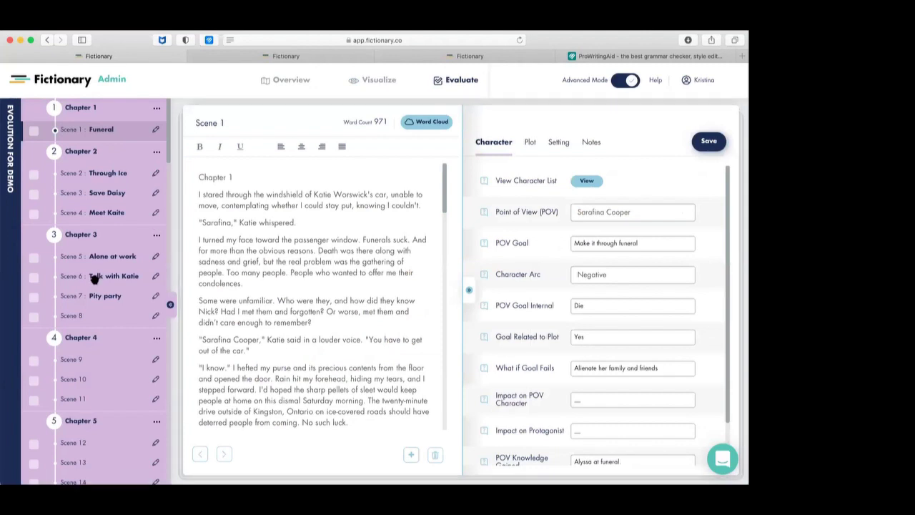
scroll(94, 278, "down", 10)
scroll(93, 279, "down", 5)
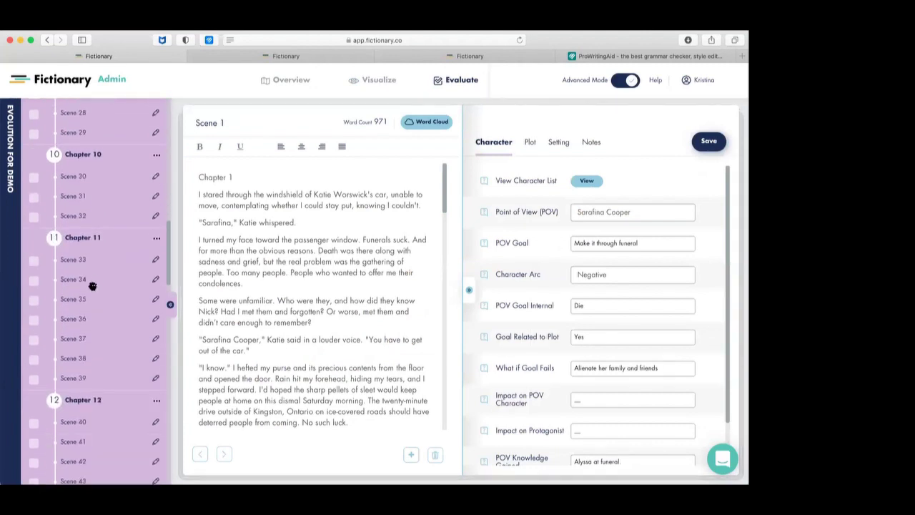
left_click(84, 294)
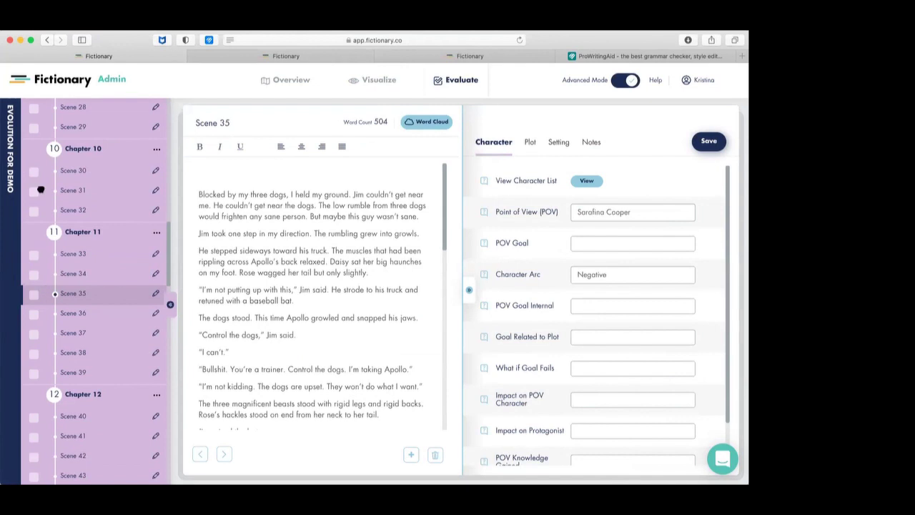
left_click_drag(41, 190, 44, 232)
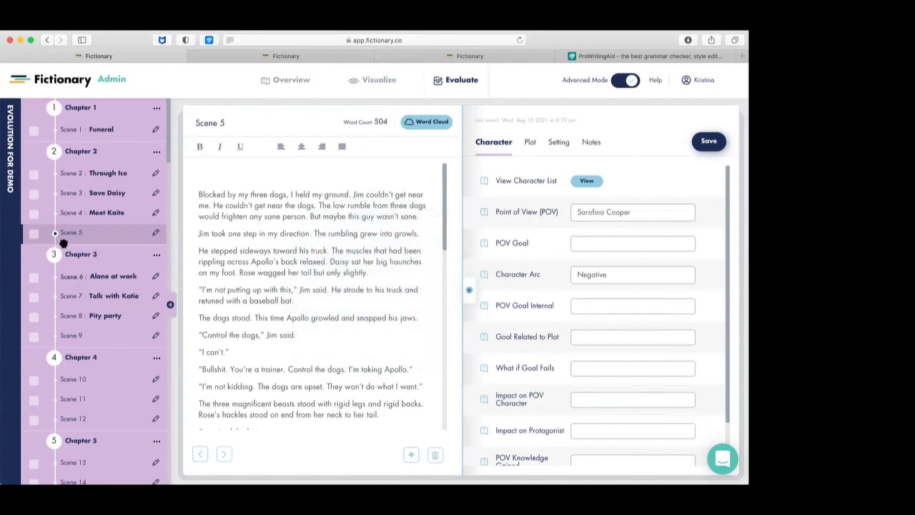
scroll(72, 215, "down", 2)
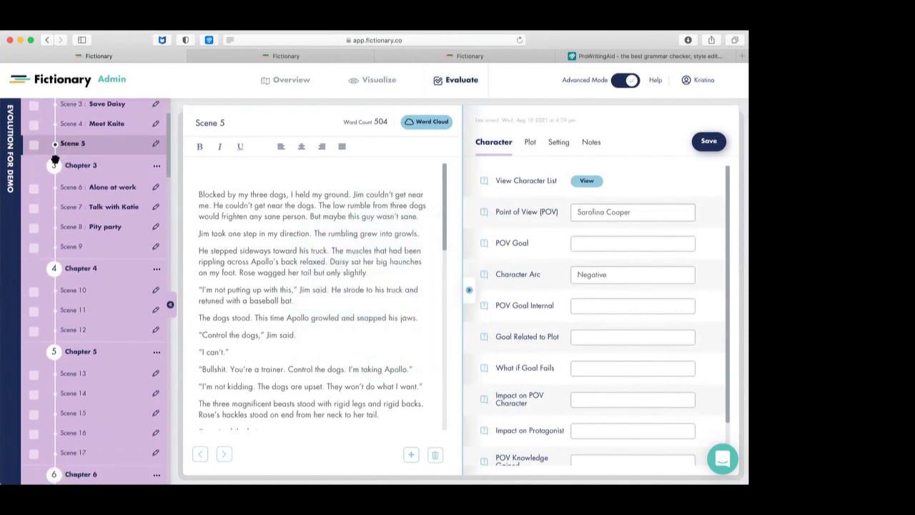
left_click_drag(34, 147, 41, 269)
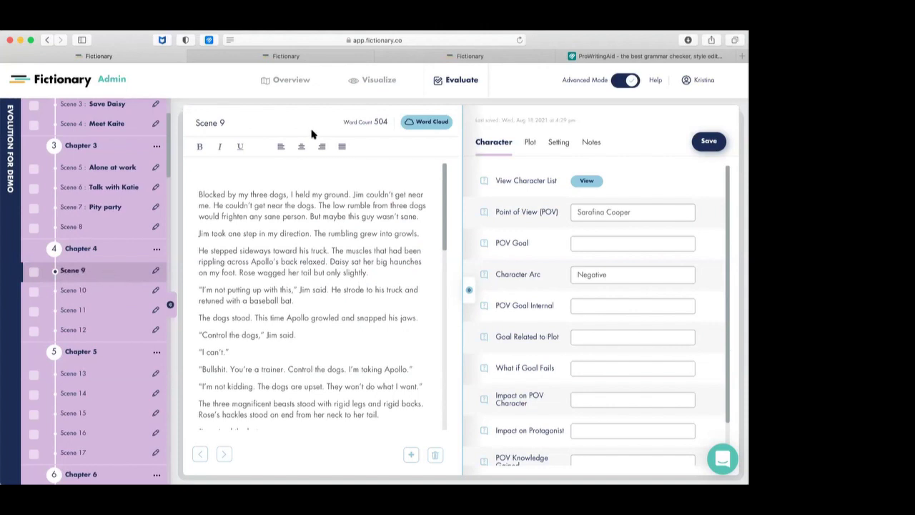
Check the moved Plot Point 1 scene on the Story Arc chart and open the Word Count per Scene chart
mouse_move(375, 83)
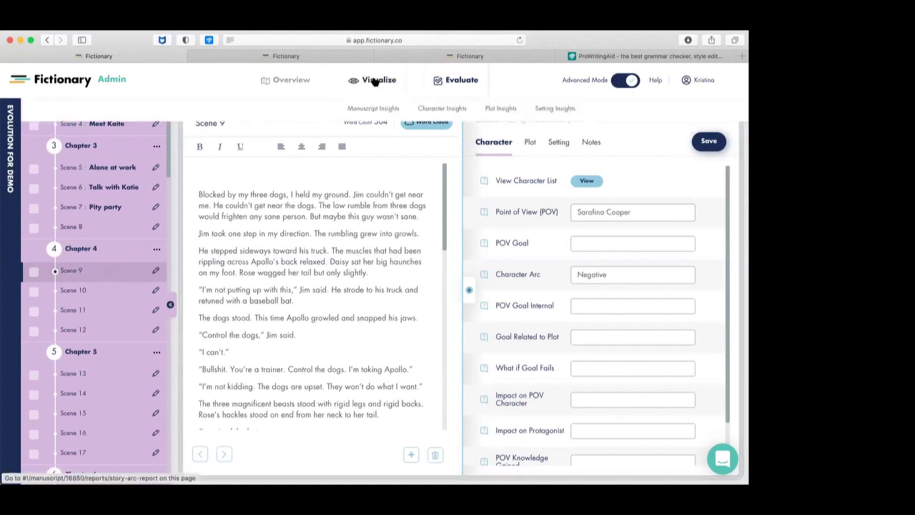
left_click(374, 83)
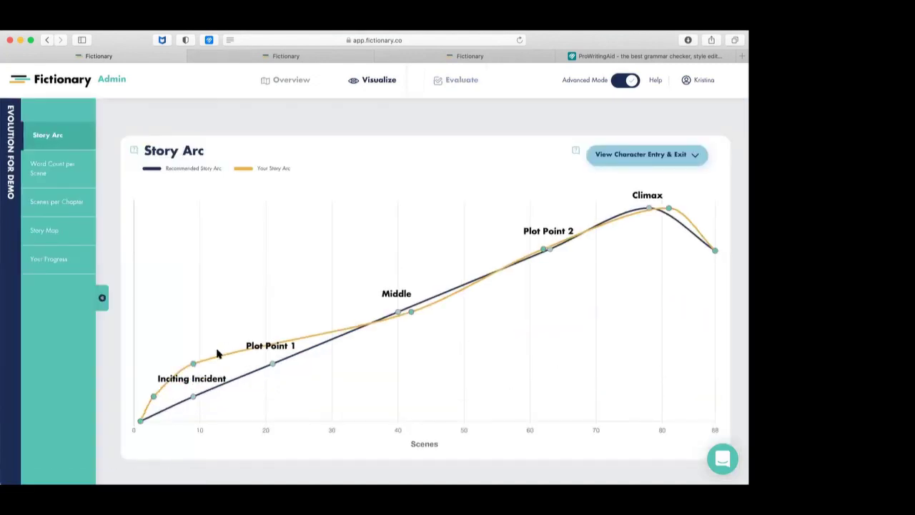
mouse_move(191, 367)
left_click(51, 169)
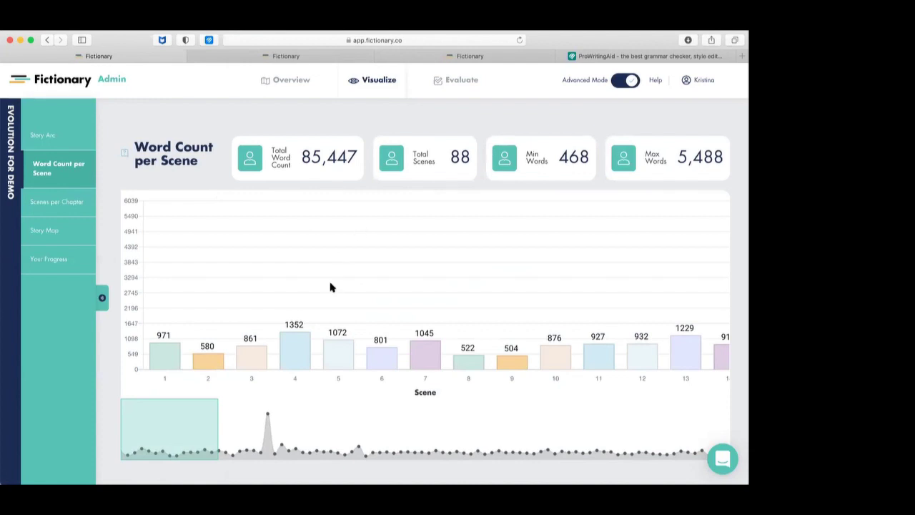
Examine scenes 13 to 26 on the Word Count per Scene chart, viewing and closing the text of Scene 22
left_click_drag(195, 430, 279, 428)
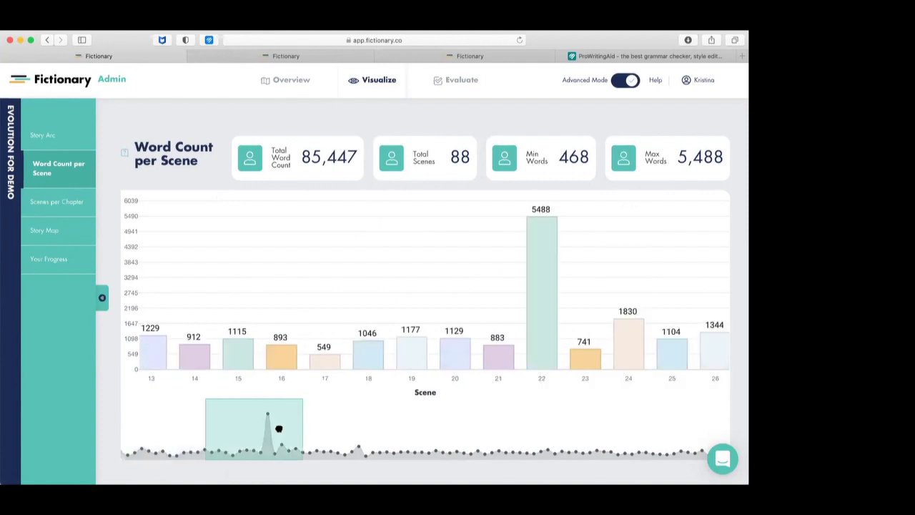
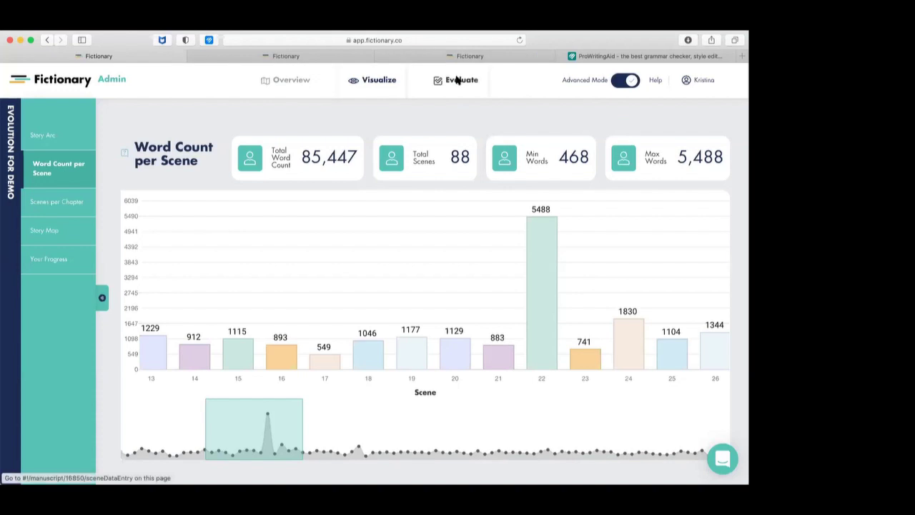
left_click(542, 350)
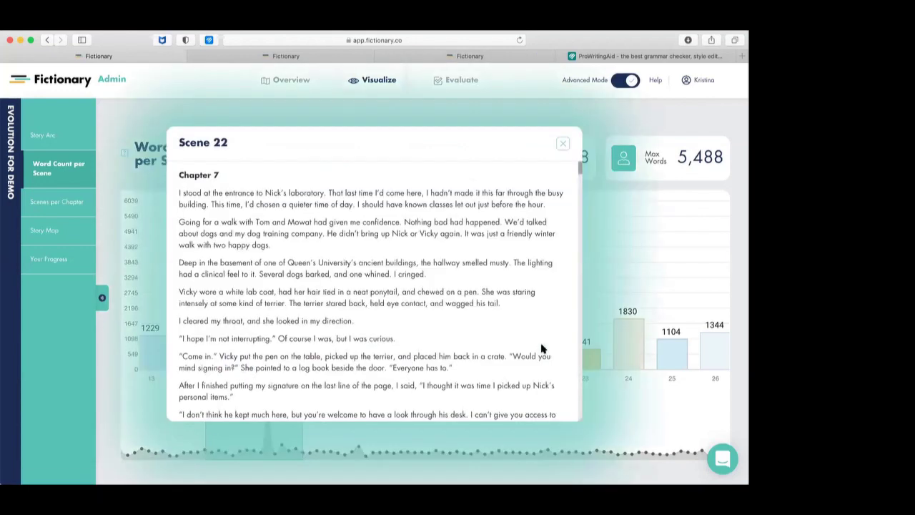
left_click(561, 145)
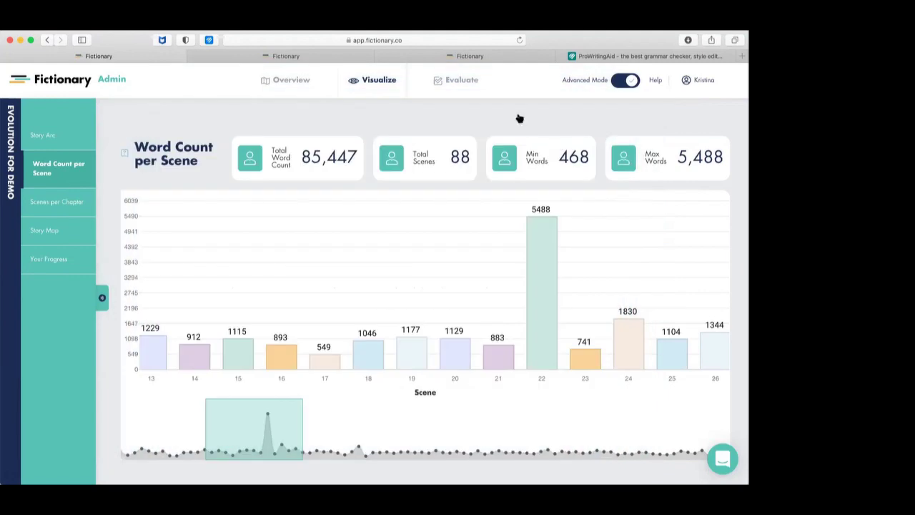
Read through Scene 22 in Chapter 7 for a place to split it, and add a new scene directly after it
left_click(462, 82)
scroll(80, 355, "down", 5)
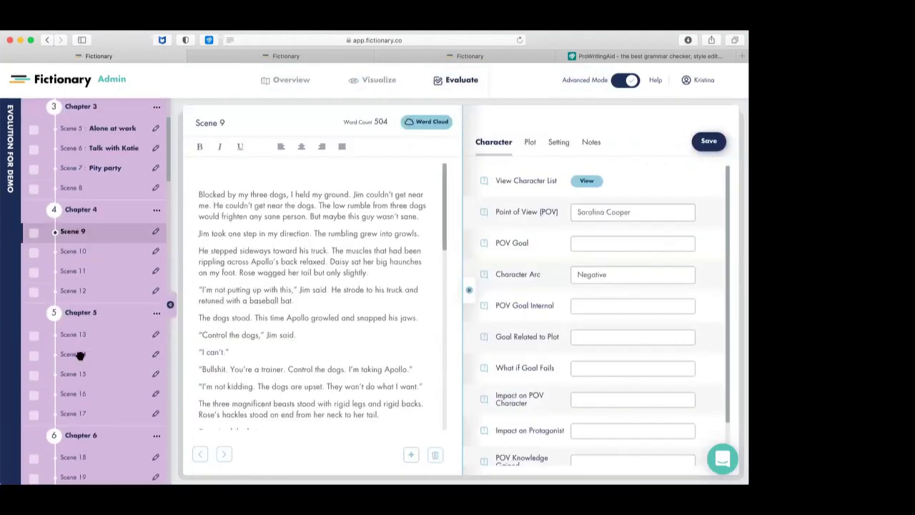
scroll(80, 356, "down", 3)
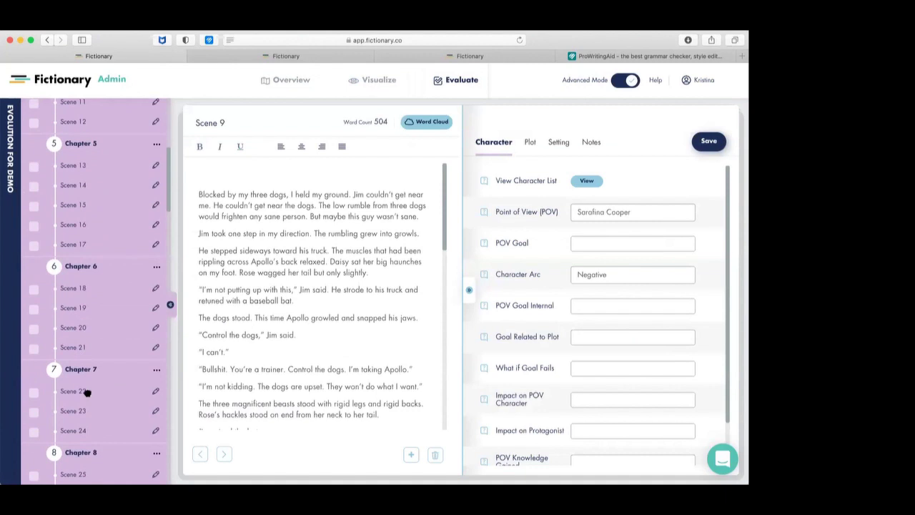
left_click(85, 391)
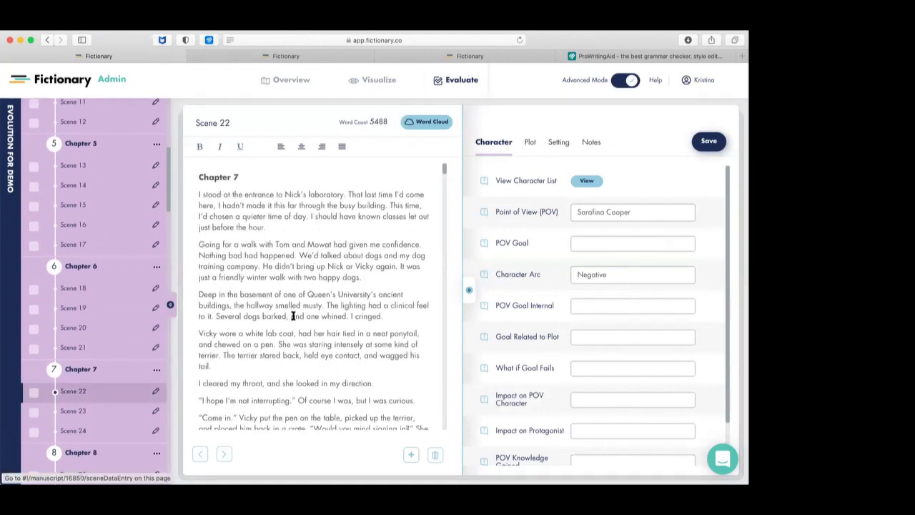
scroll(294, 314, "down", 3)
scroll(293, 315, "down", 20)
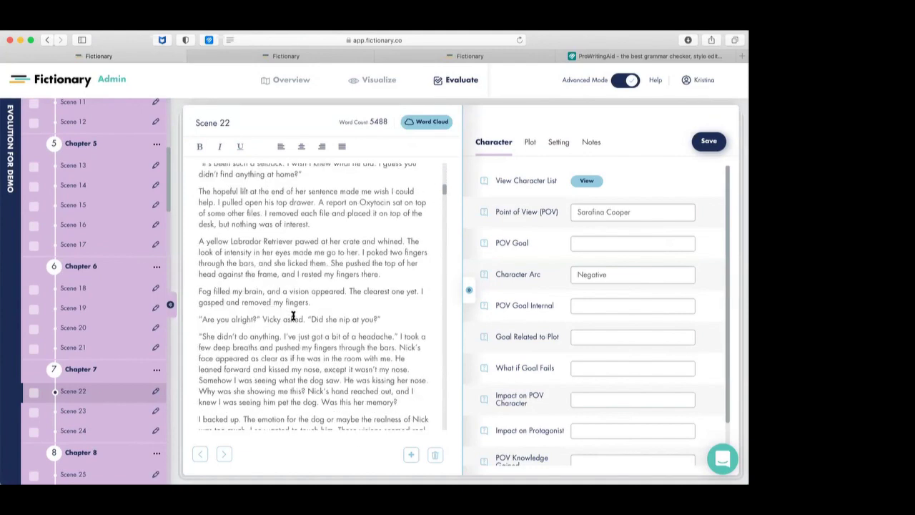
scroll(293, 316, "down", 20)
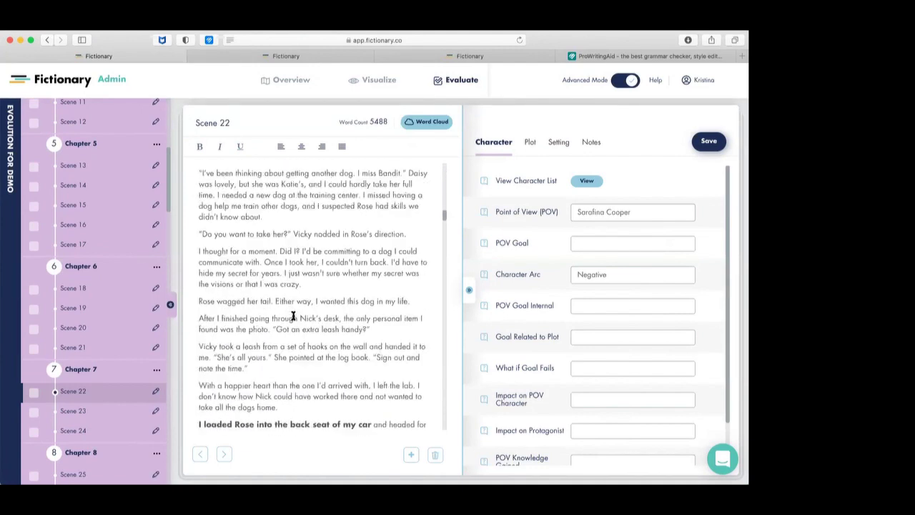
scroll(293, 315, "down", 2)
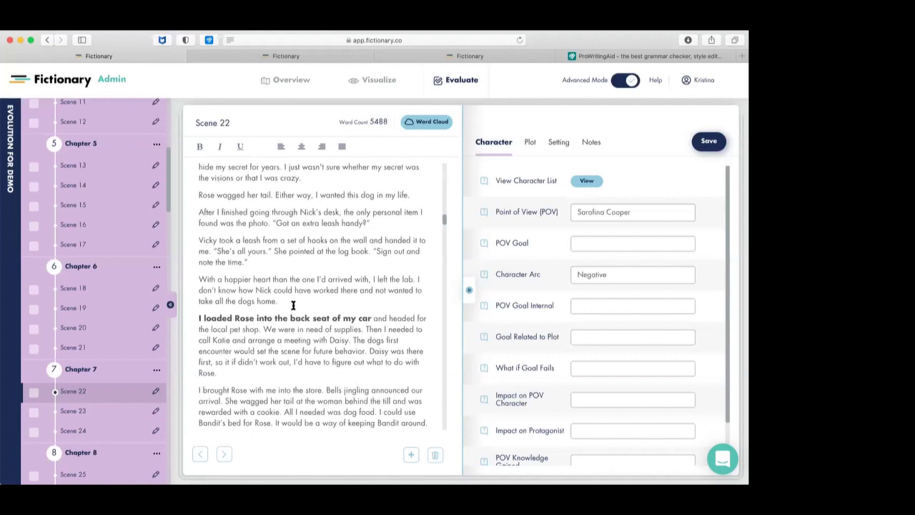
left_click(156, 393)
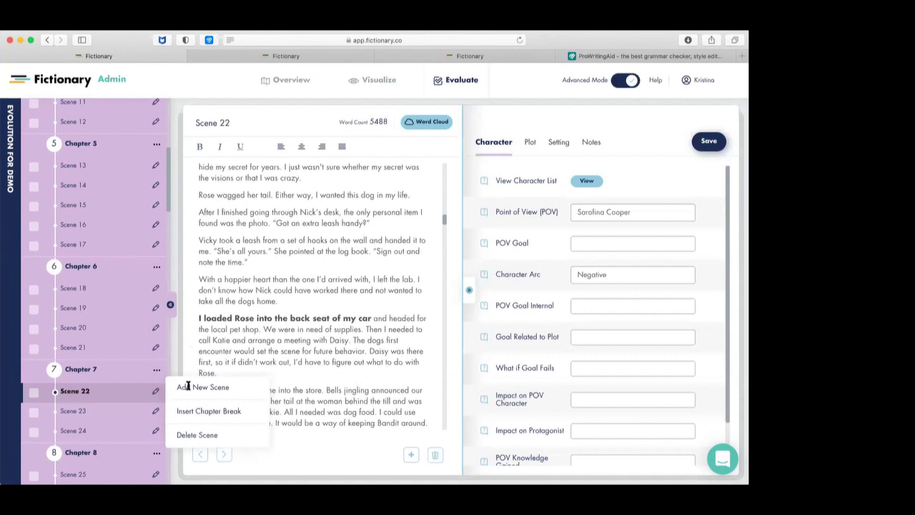
left_click(187, 386)
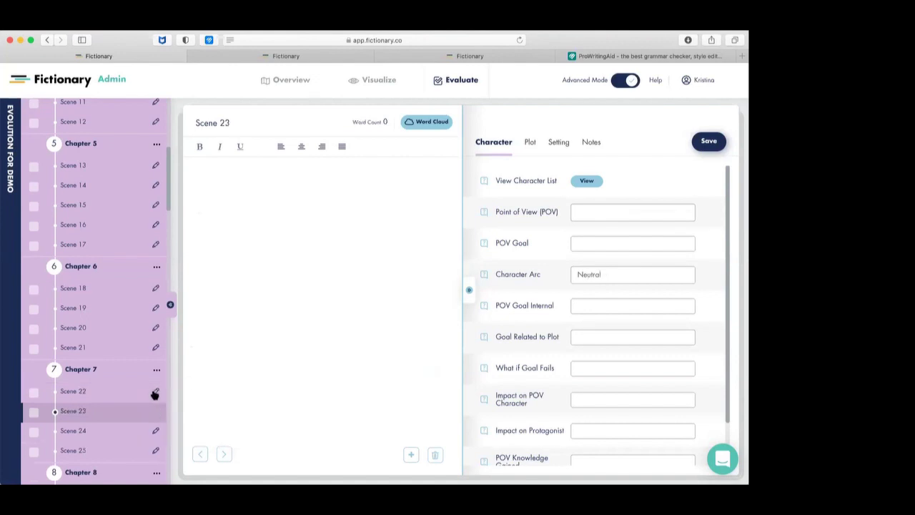
Move Scene 22's text from "I loaded Rose into the back seat of my car" to its end into the empty Scene 23 and save
left_click(124, 393)
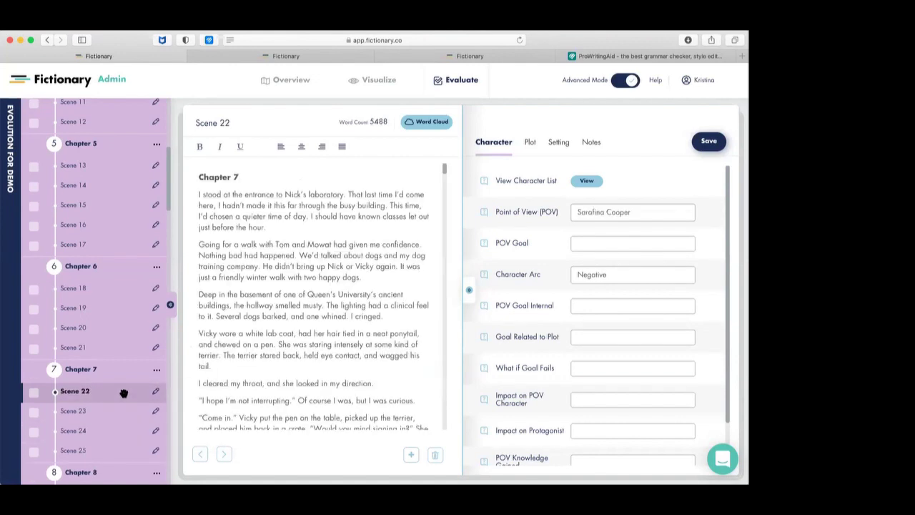
scroll(179, 386, "down", 3)
scroll(324, 374, "down", 10)
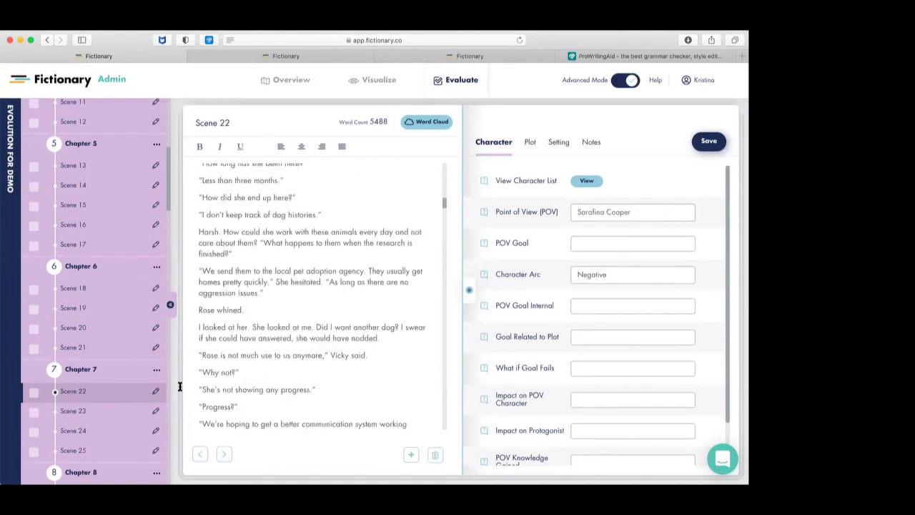
scroll(325, 374, "down", 3)
scroll(323, 376, "up", 3)
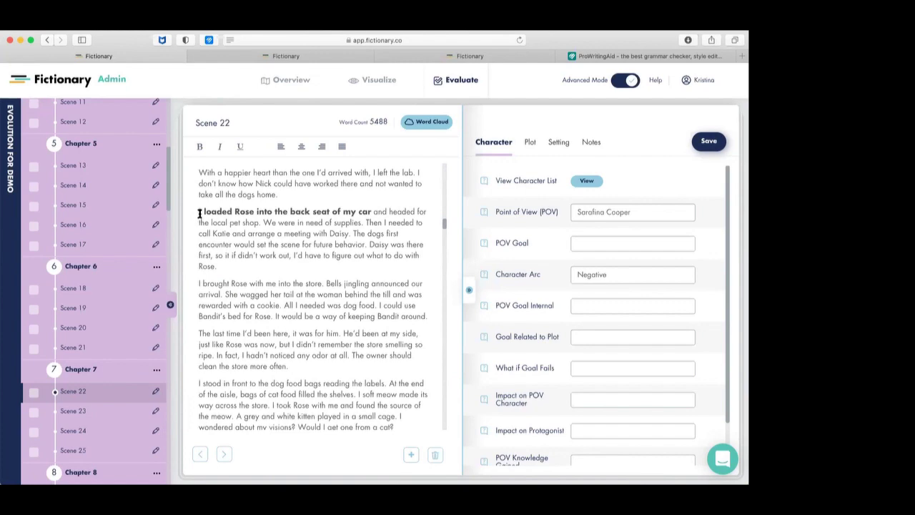
left_click_drag(199, 212, 394, 426)
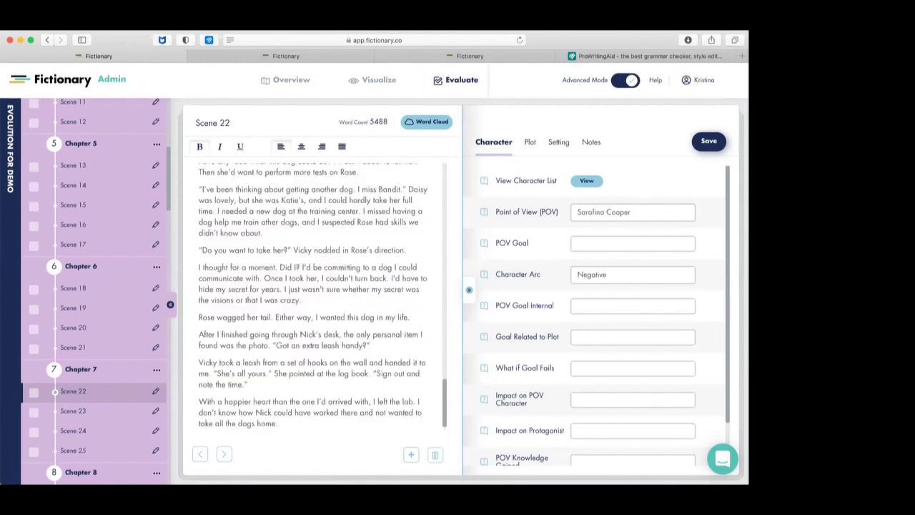
left_click(105, 410)
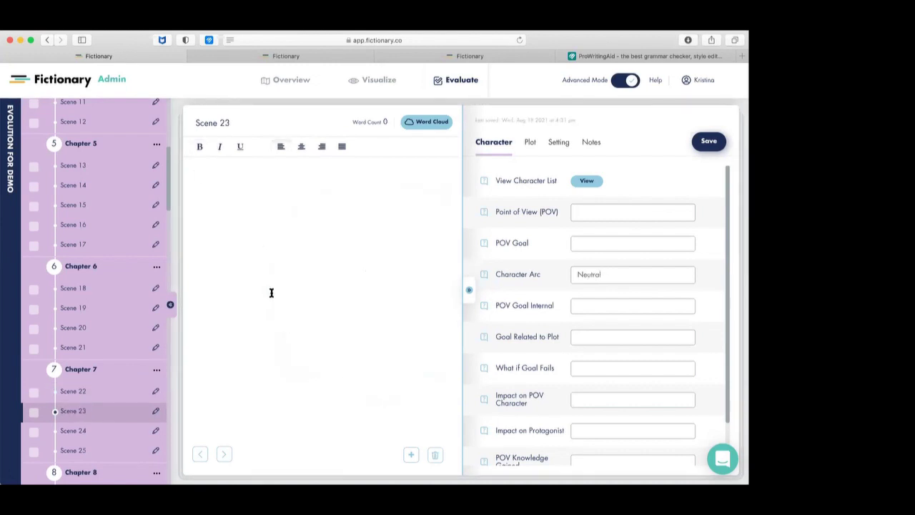
left_click(706, 143)
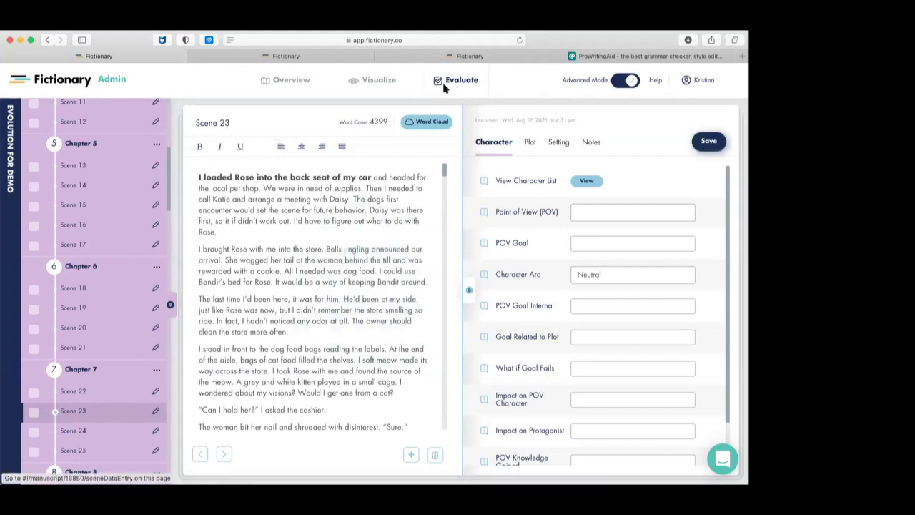
Check the split scenes on the Word Count per Scene chart, viewing the range of scenes 14 to 27
mouse_move(379, 80)
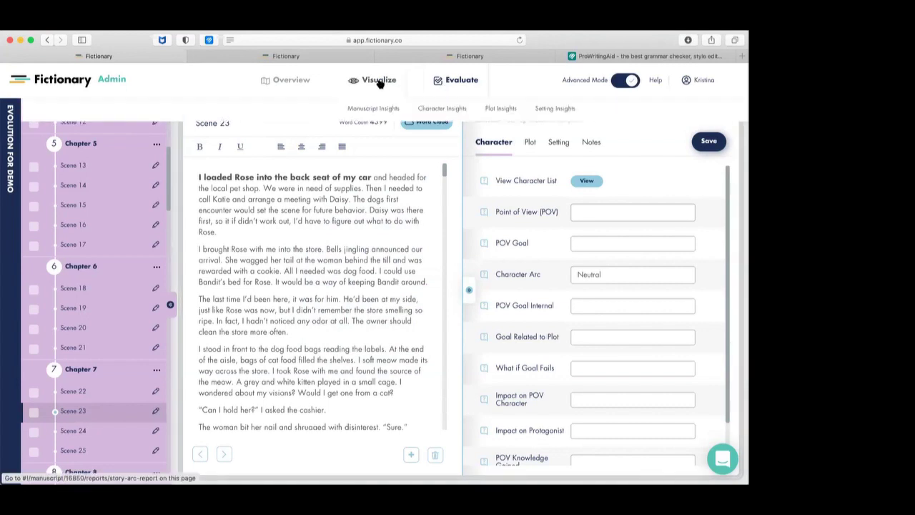
left_click(380, 82)
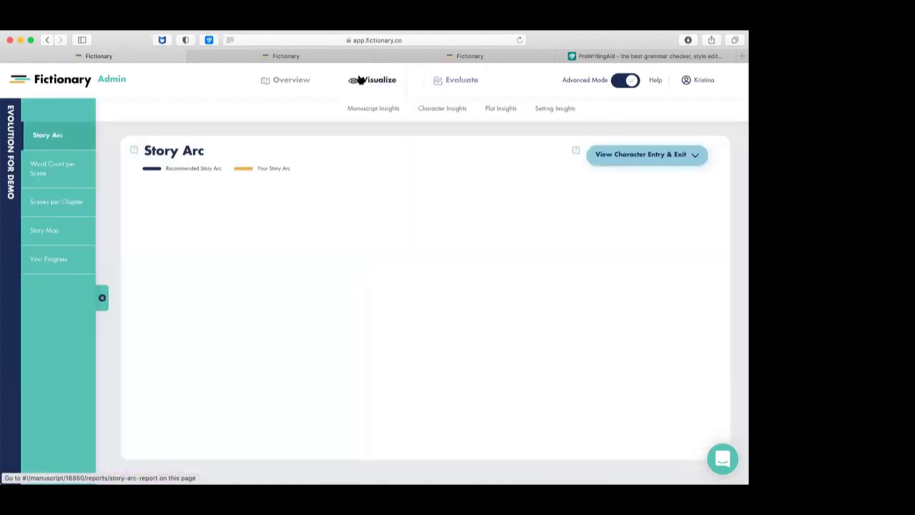
left_click(60, 169)
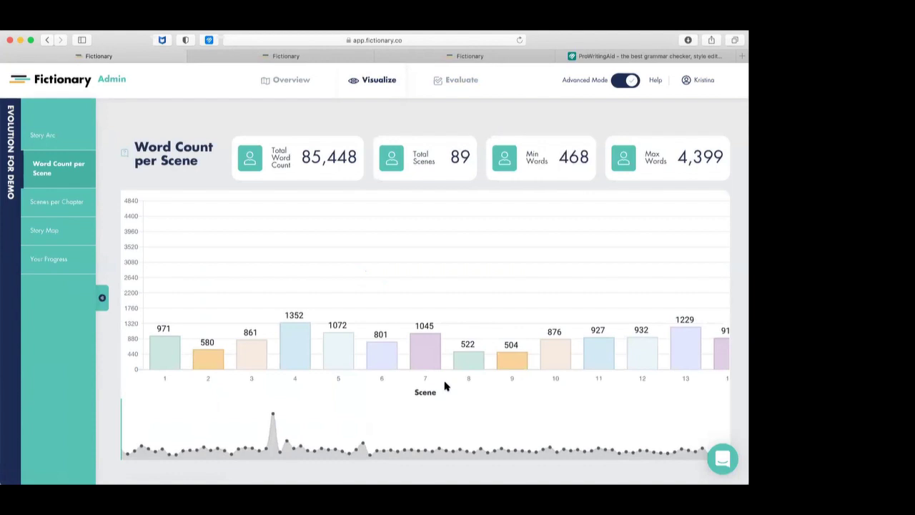
left_click_drag(188, 422, 278, 423)
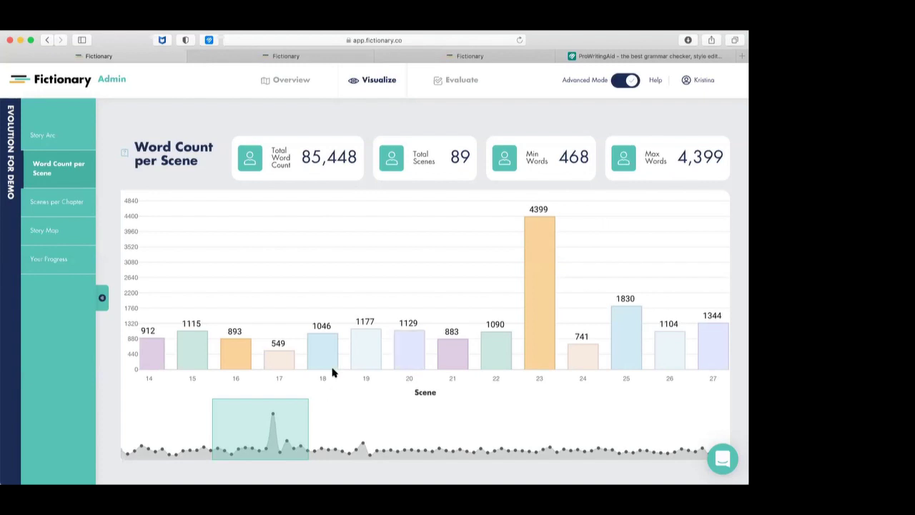
Add the Entry Hook and Exit Hook elements to the manuscript's Story Map
left_click(51, 228)
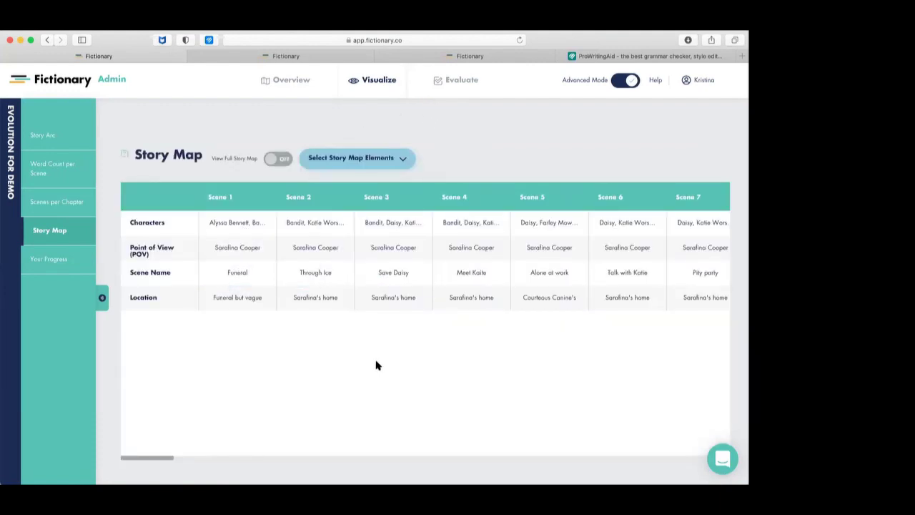
left_click(403, 160)
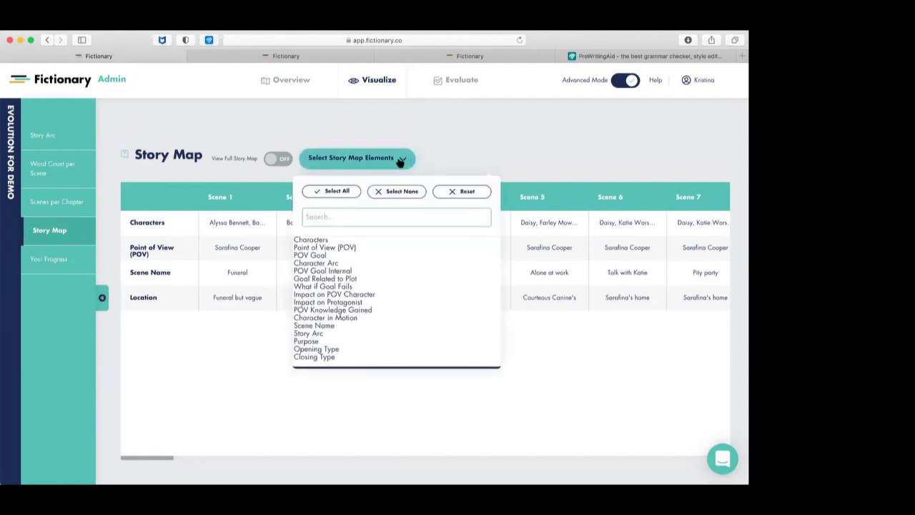
scroll(352, 307, "down", 5)
scroll(352, 307, "up", 5)
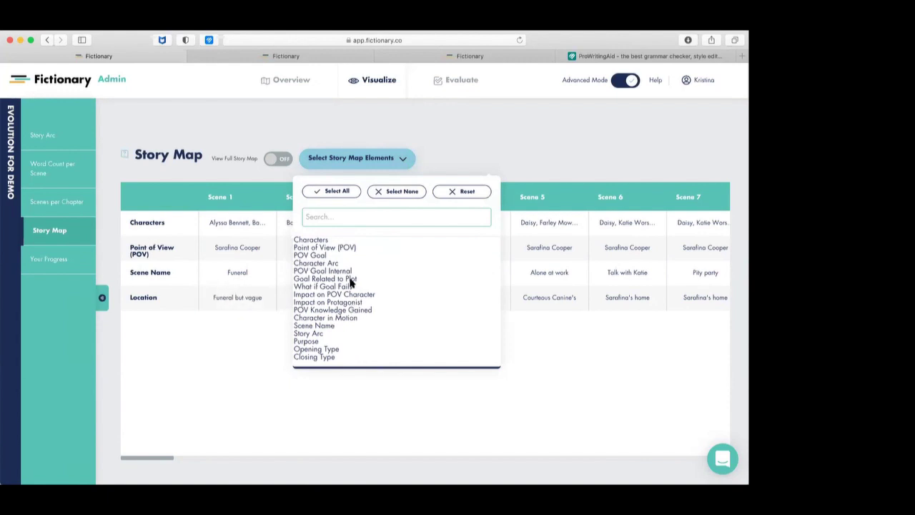
scroll(351, 283, "down", 3)
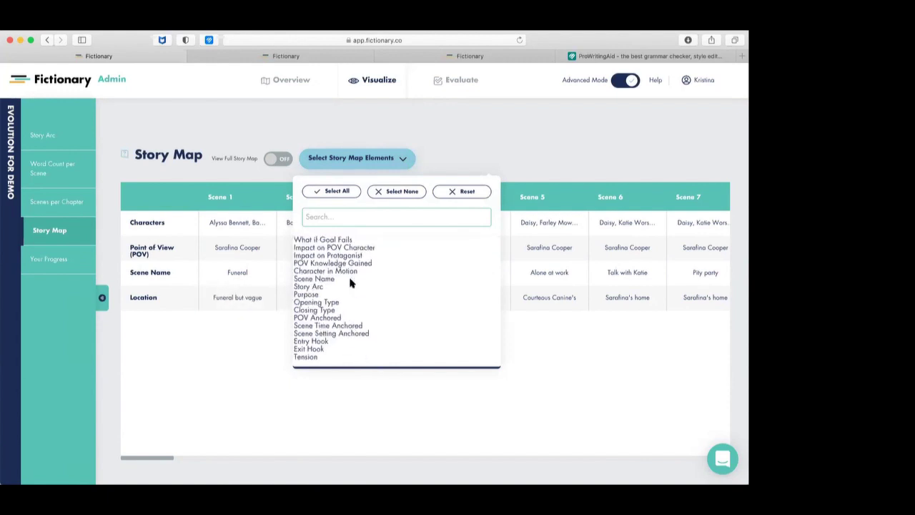
scroll(350, 283, "down", 3)
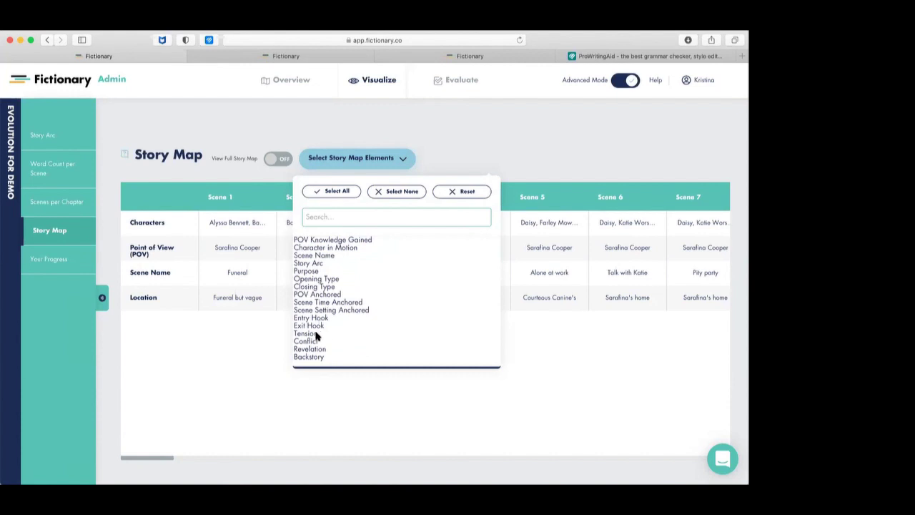
left_click(320, 319)
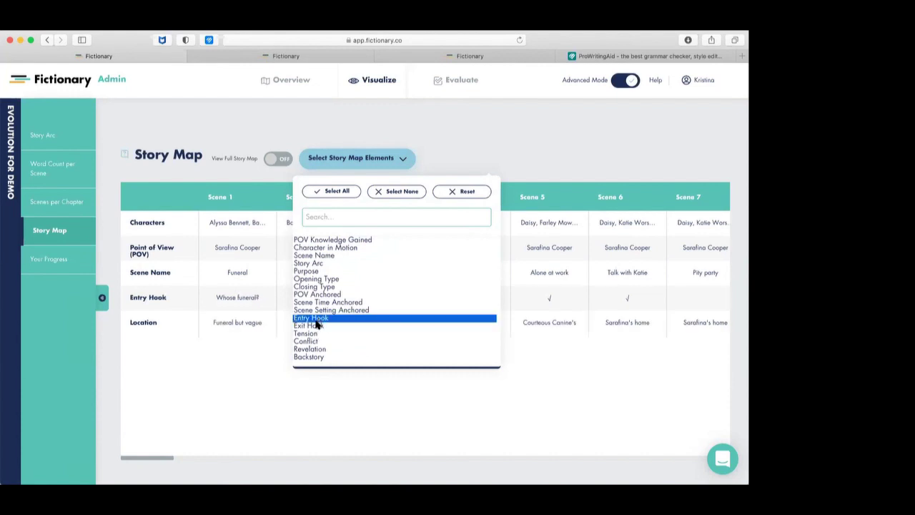
left_click(316, 326)
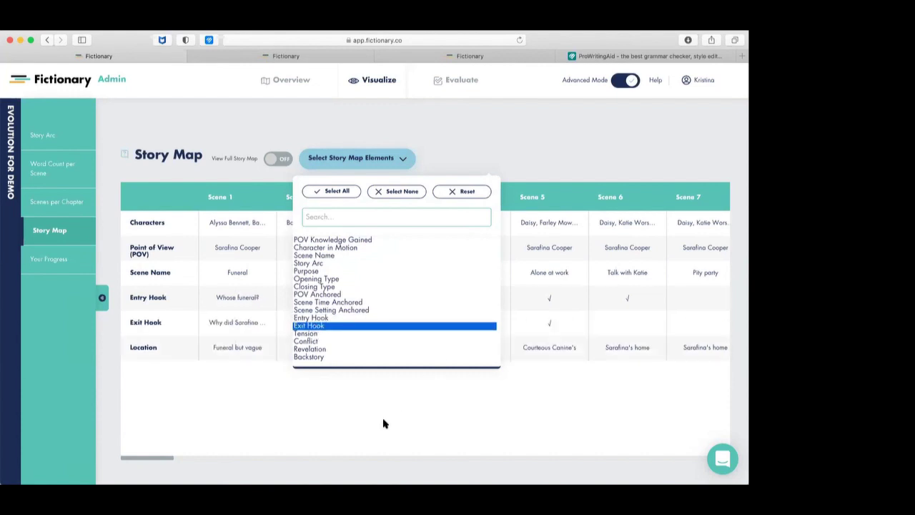
left_click(501, 157)
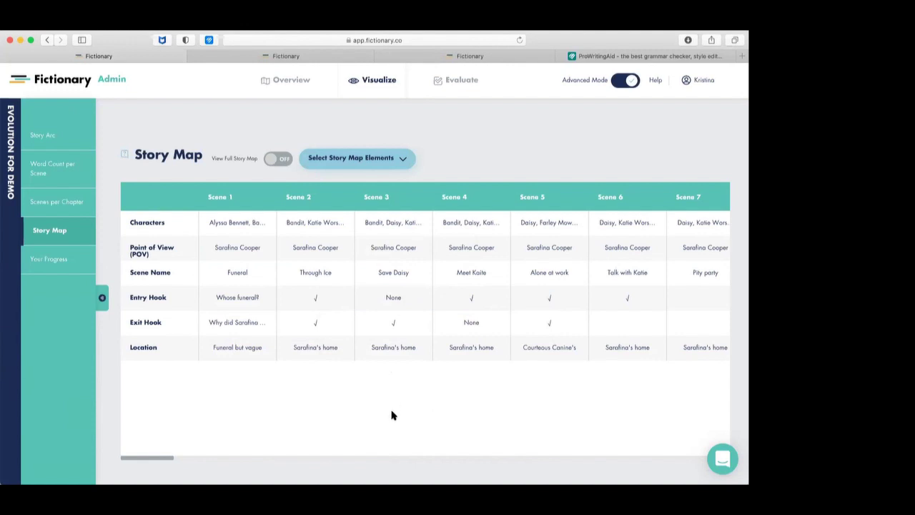
Browse the other elements available for the Story Map and close the element selection without changing it
left_click(395, 163)
scroll(337, 283, "down", 5)
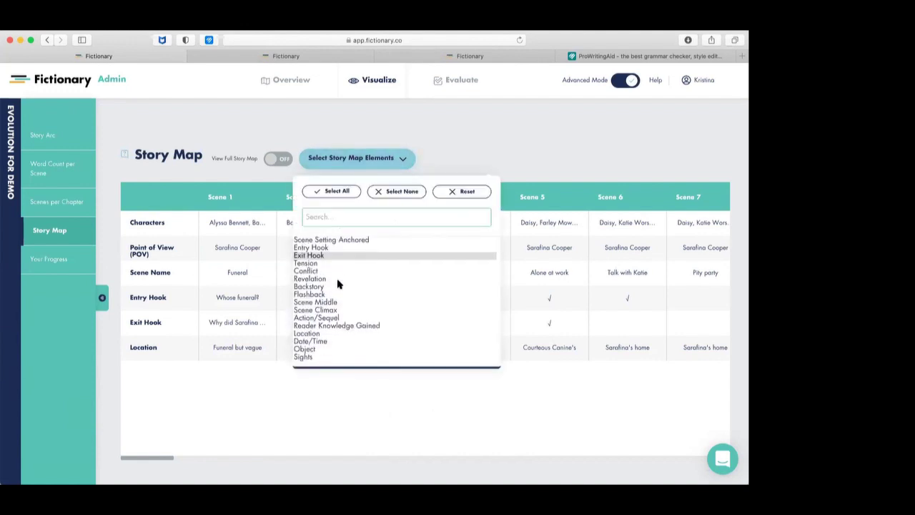
scroll(338, 284, "up", 5)
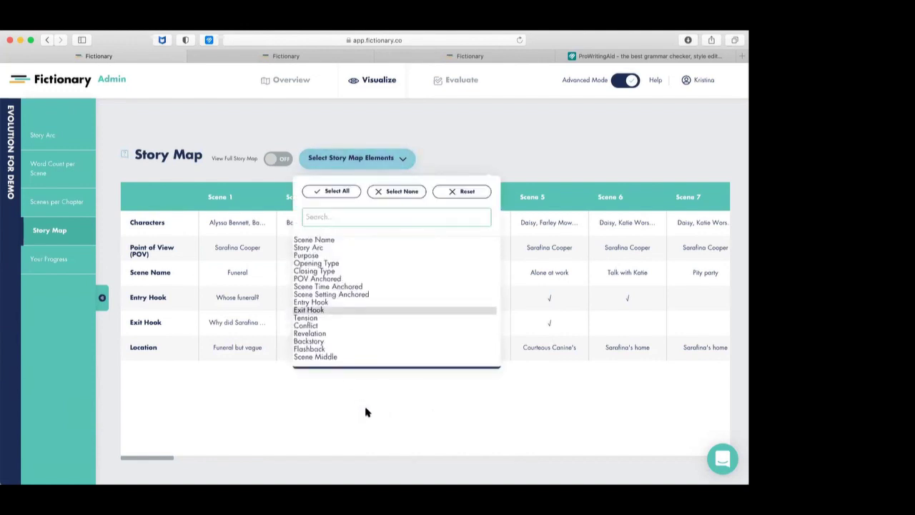
left_click(259, 145)
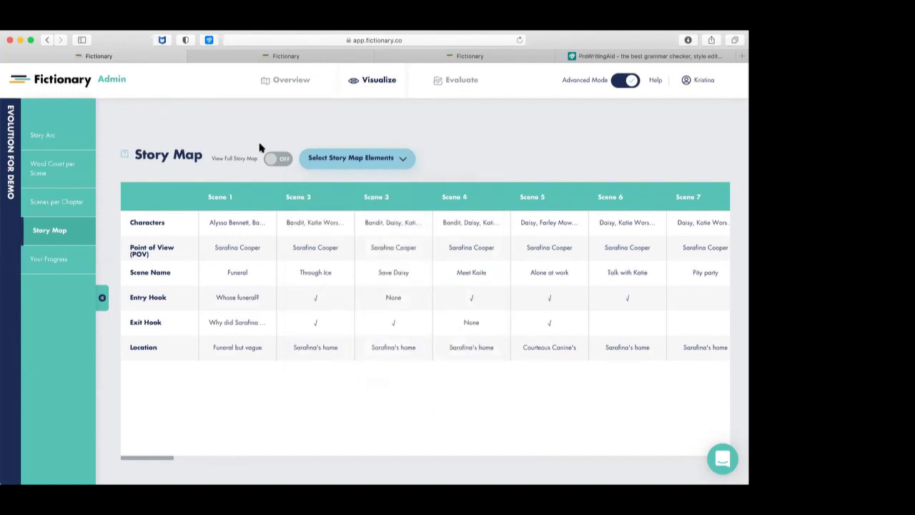
Open the scene evaluation and read the expanded help and writing advice for the Point of View (POV) element
left_click(459, 81)
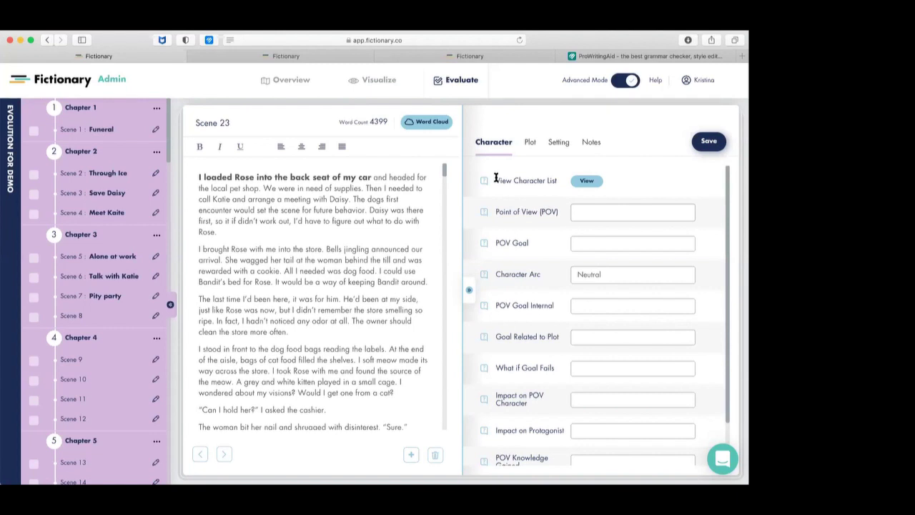
left_click(484, 212)
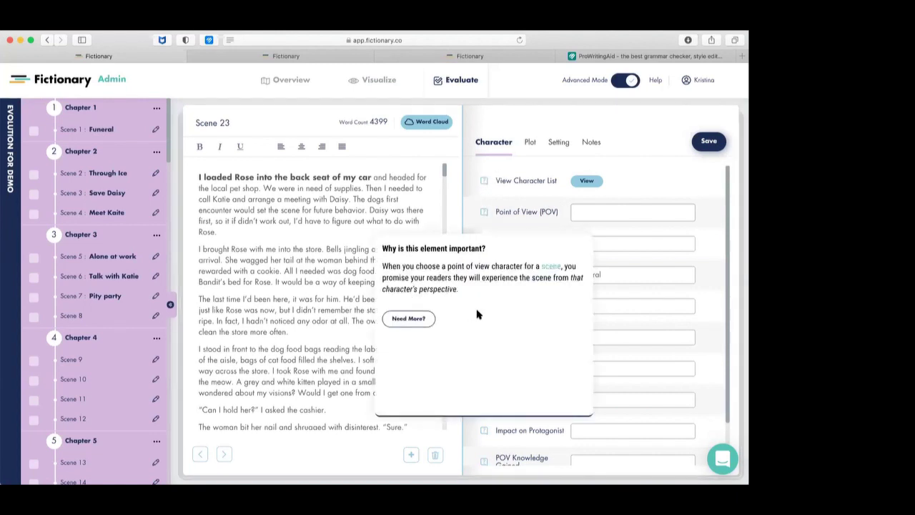
left_click(408, 319)
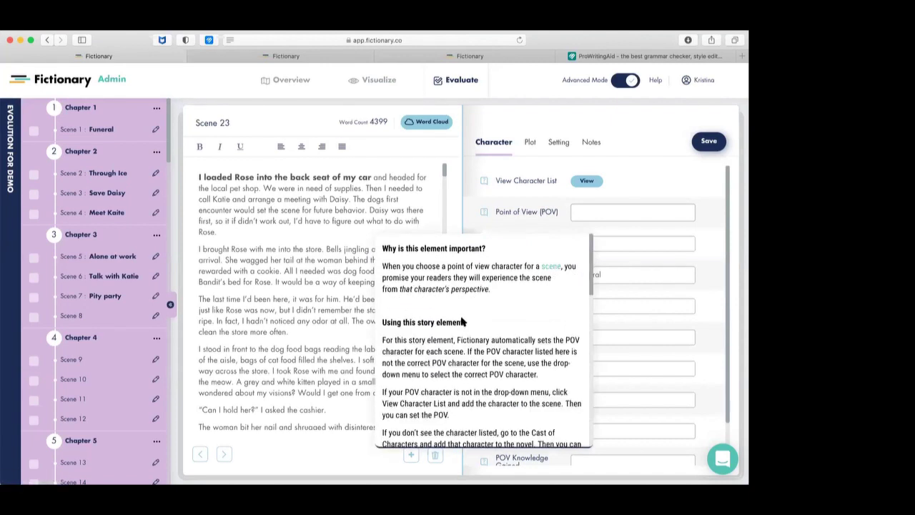
scroll(462, 321, "down", 5)
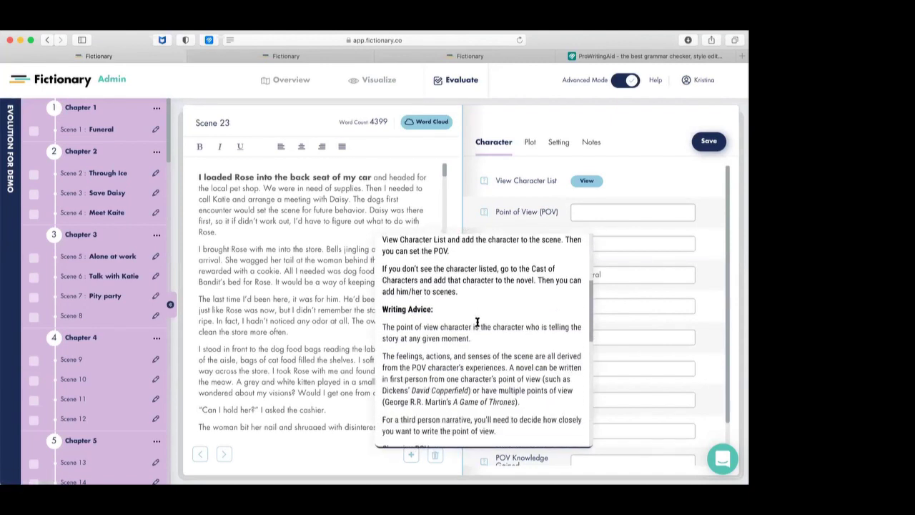
scroll(477, 323, "down", 1)
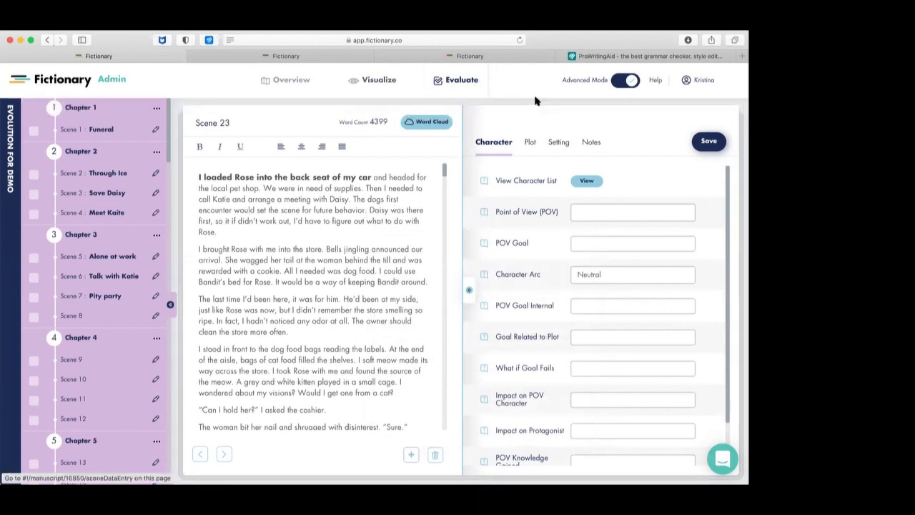
Examine the Purpose of Scenes plot insight, checking the purposes assigned across the manuscript's scene list
mouse_move(378, 79)
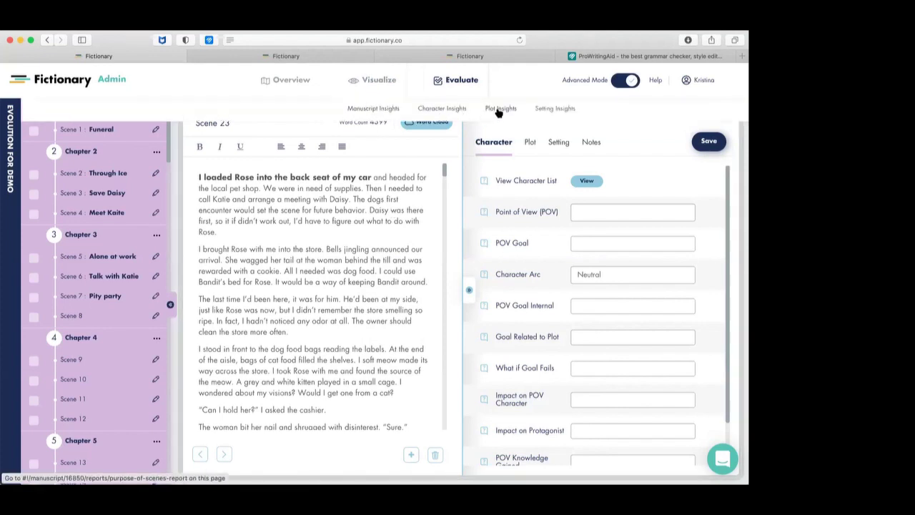
left_click(499, 109)
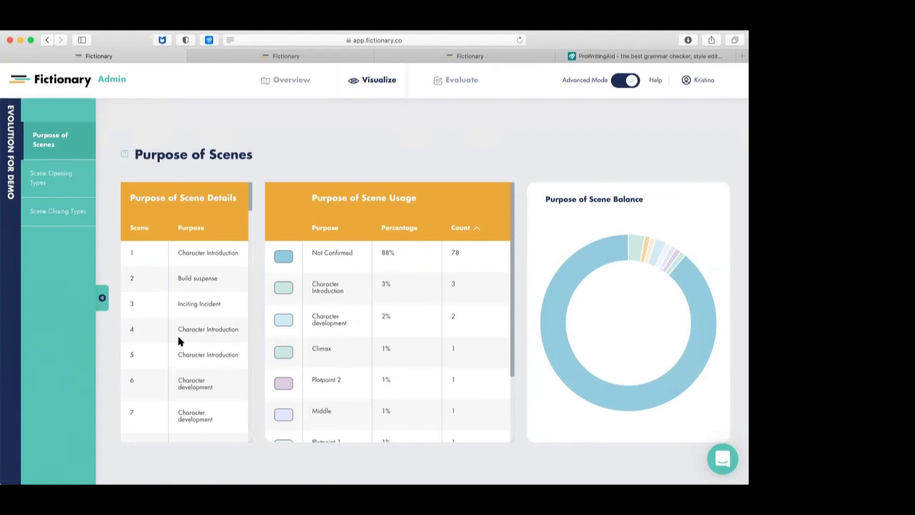
scroll(179, 343, "down", 20)
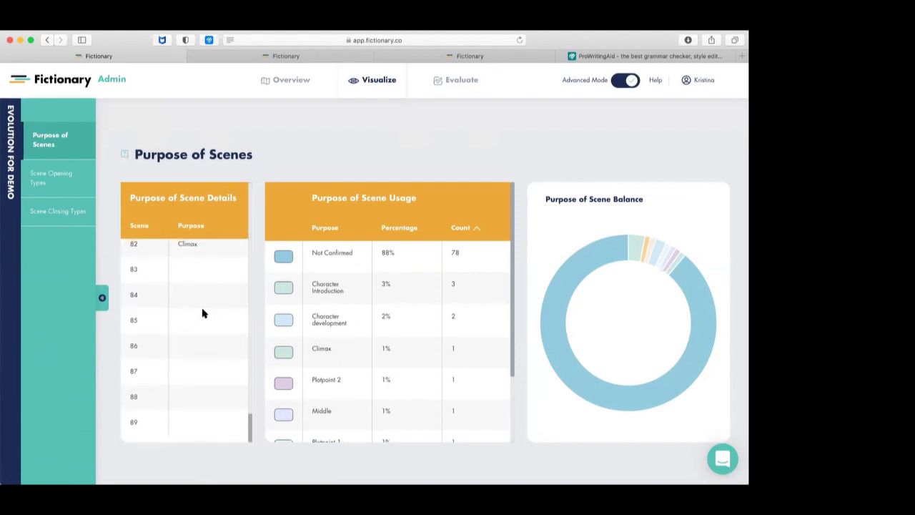
scroll(203, 315, "up", 4)
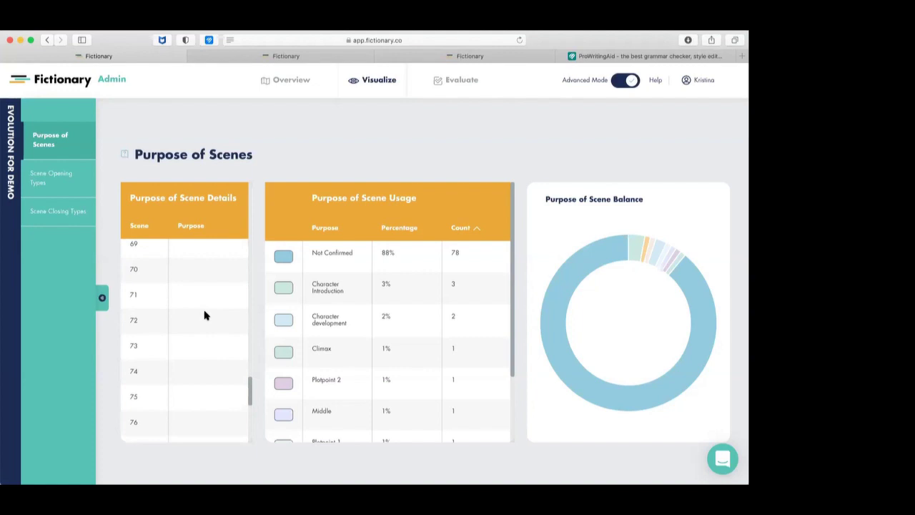
scroll(204, 315, "up", 1)
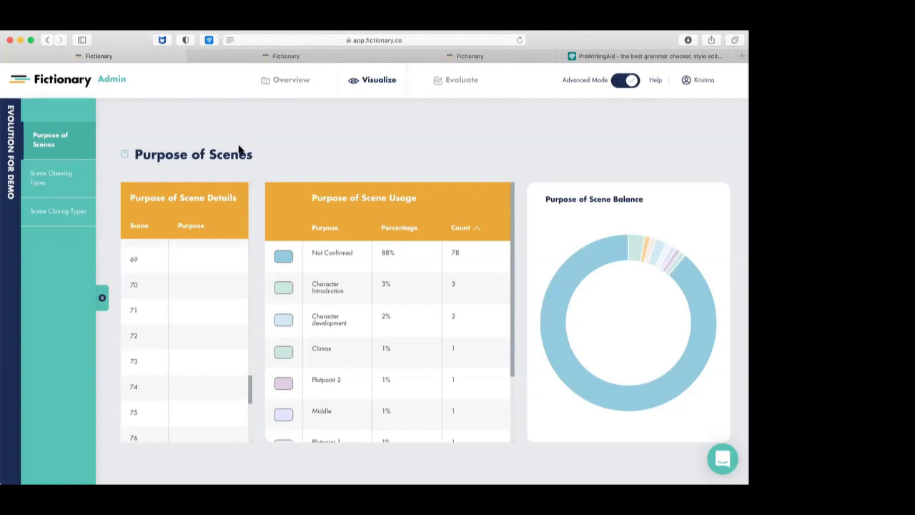
Review the Scene Opening Types and Scene Closing Types insights, including their bar charts
left_click(56, 176)
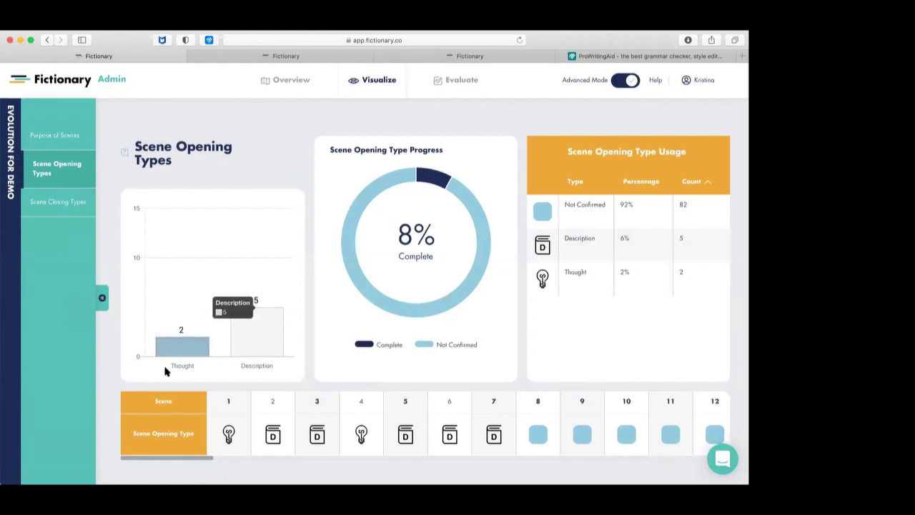
mouse_move(259, 346)
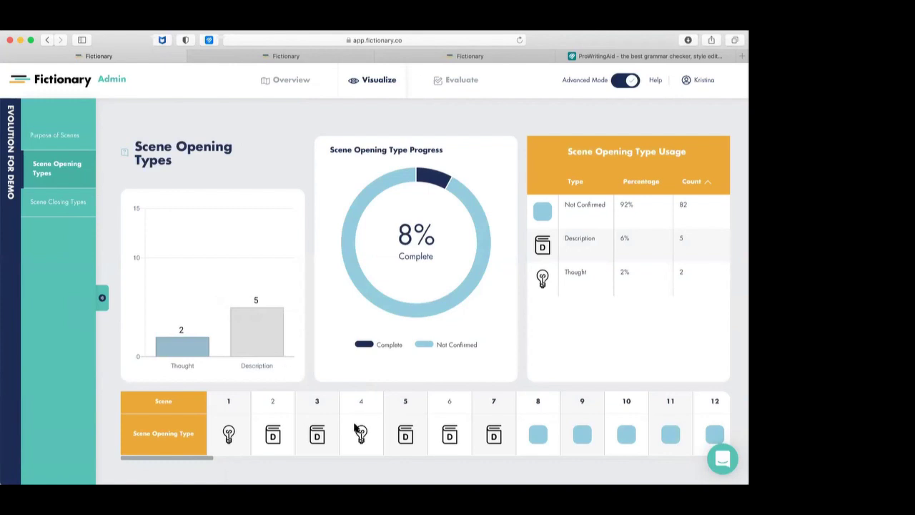
scroll(341, 425, "right", 2)
scroll(341, 425, "left", 2)
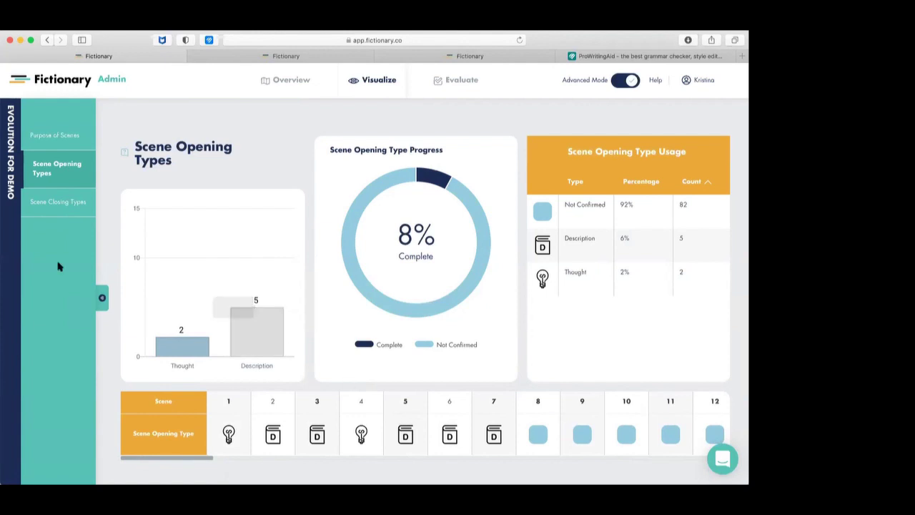
left_click(48, 203)
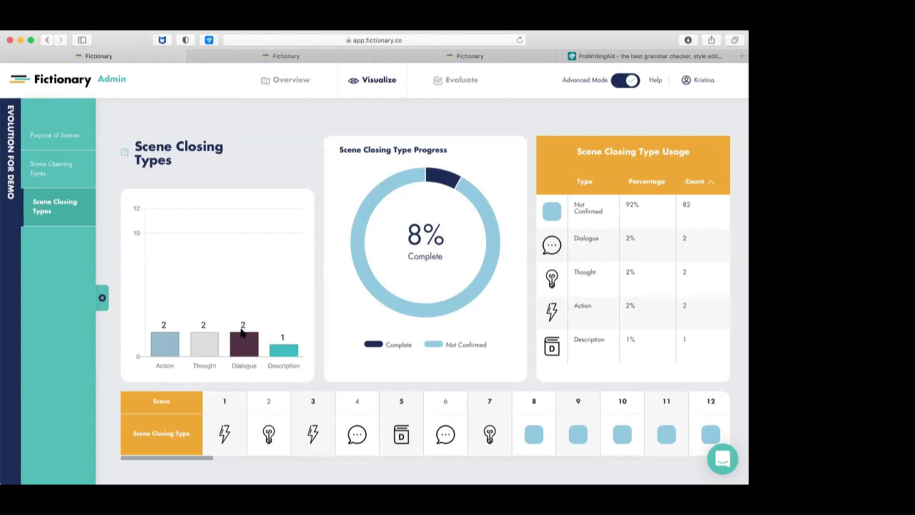
Open the Gone Girl project from the bookshelf and show the notes for Scene 1
left_click(287, 82)
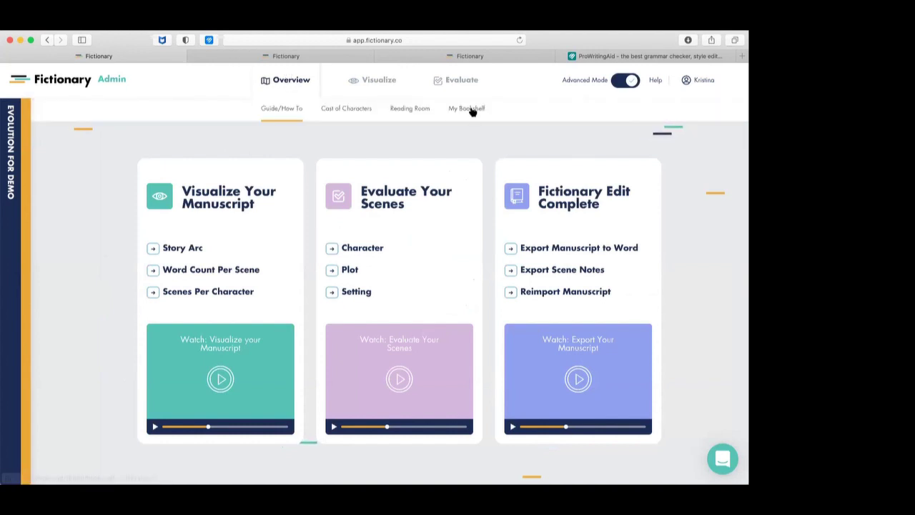
left_click(470, 109)
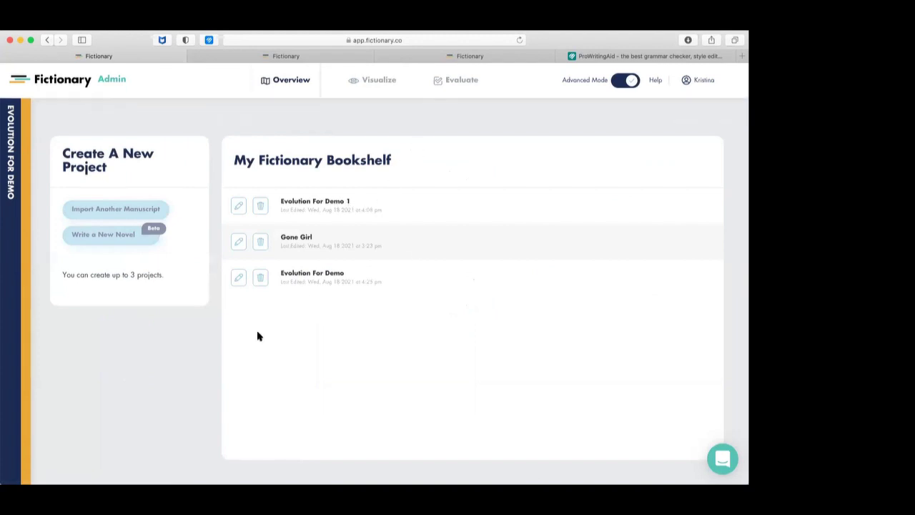
left_click(239, 242)
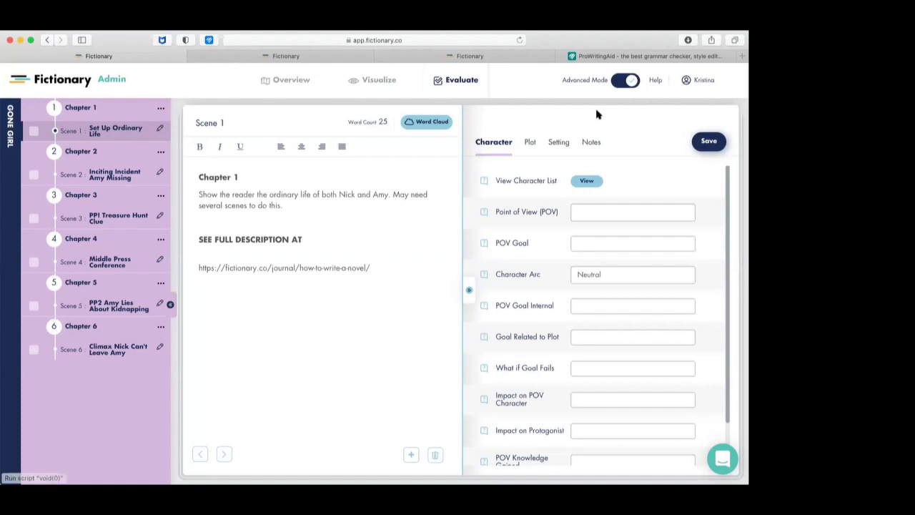
left_click(590, 142)
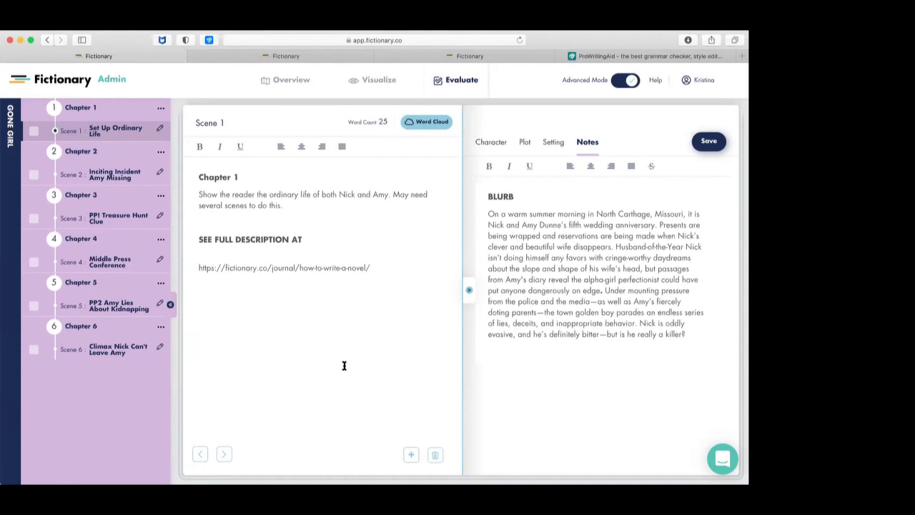
Open Scene 2 and inspect the options for adding or deleting chapters and scenes, closing them without a change
left_click(137, 314)
left_click(161, 153)
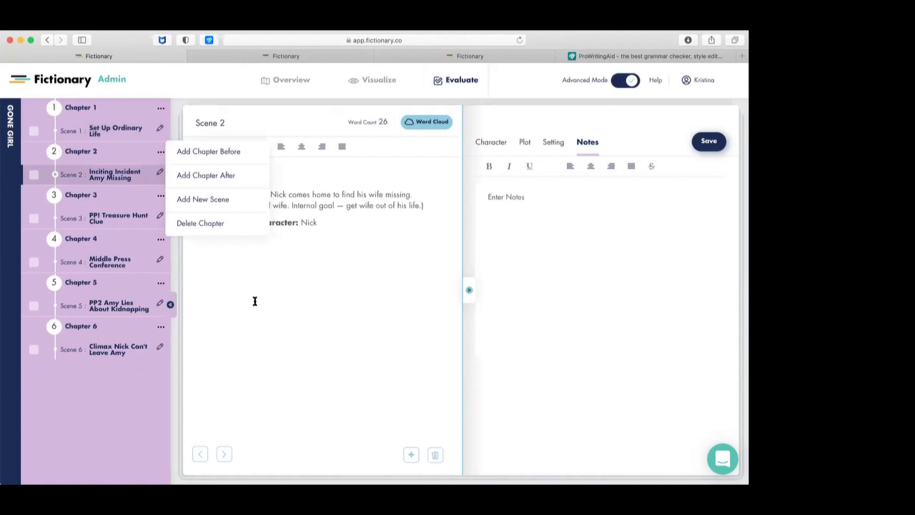
left_click(160, 174)
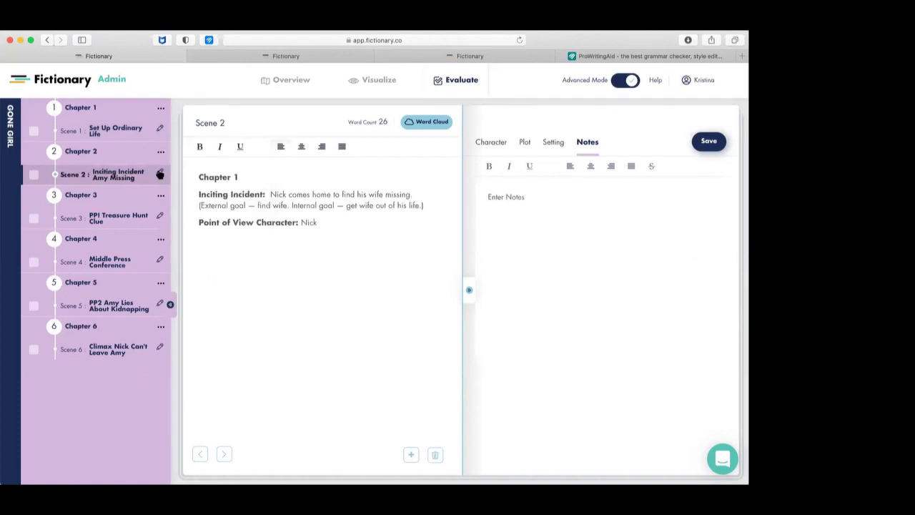
left_click(160, 174)
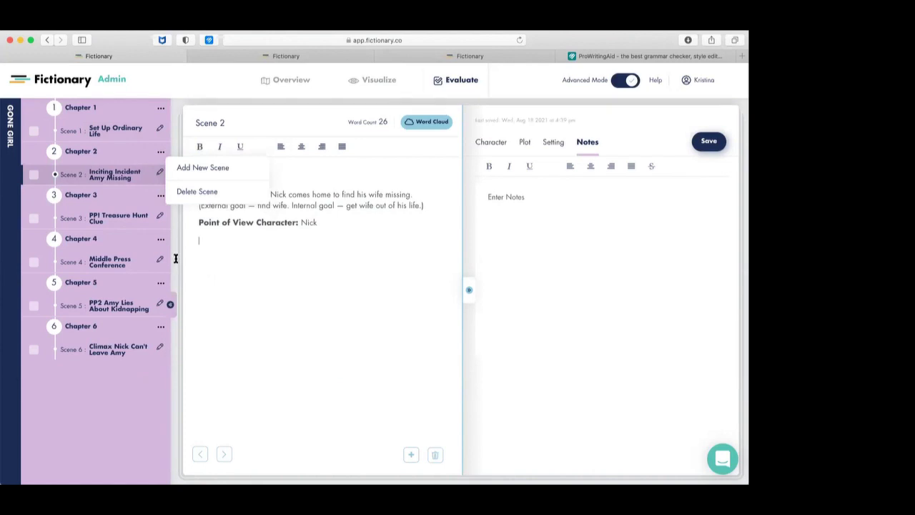
left_click(147, 286)
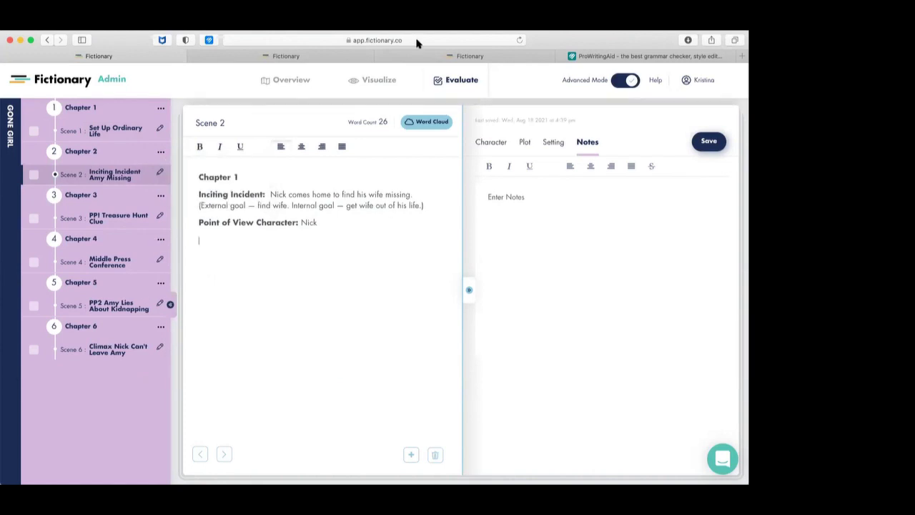
Add a character with the first name Nick to Gone Girl's Cast of Characters
mouse_move(376, 84)
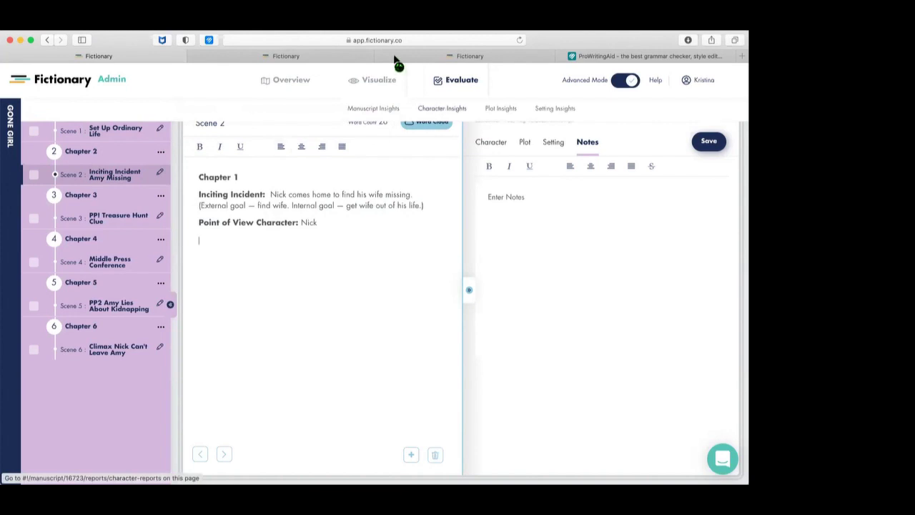
mouse_move(303, 80)
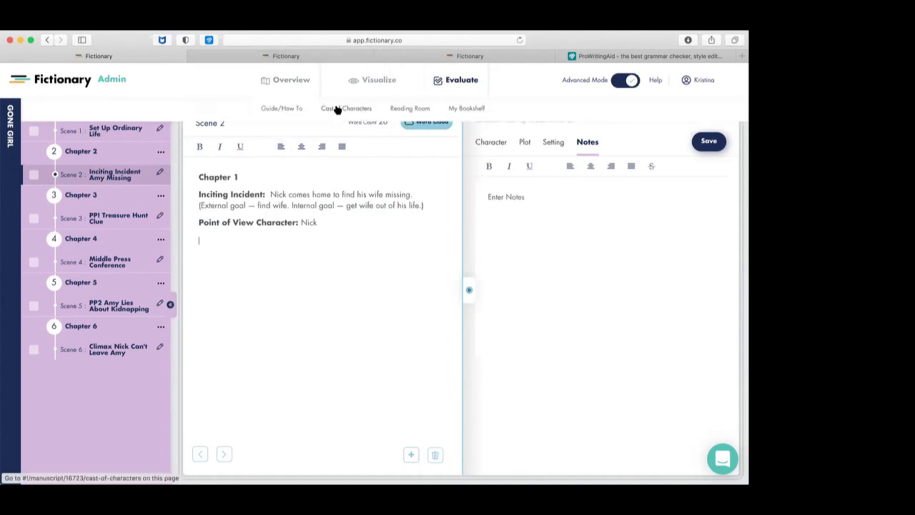
left_click(335, 108)
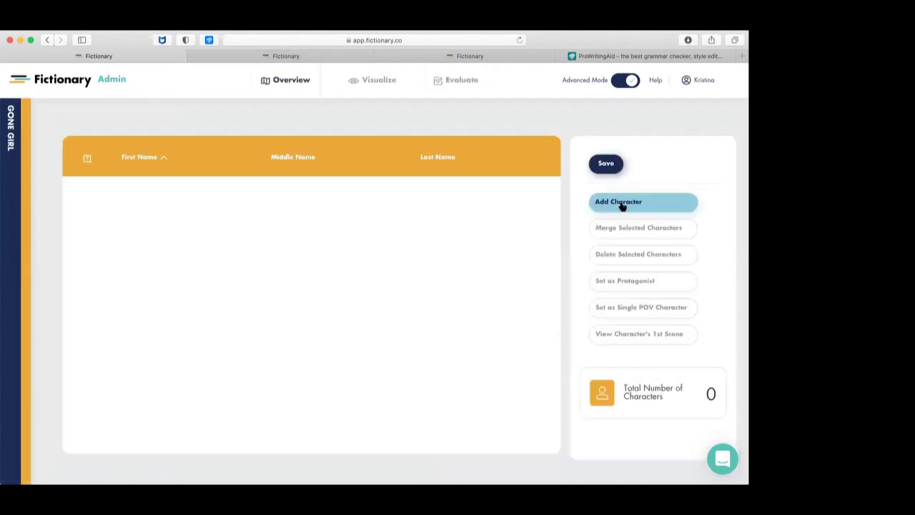
left_click(622, 204)
left_click(355, 228)
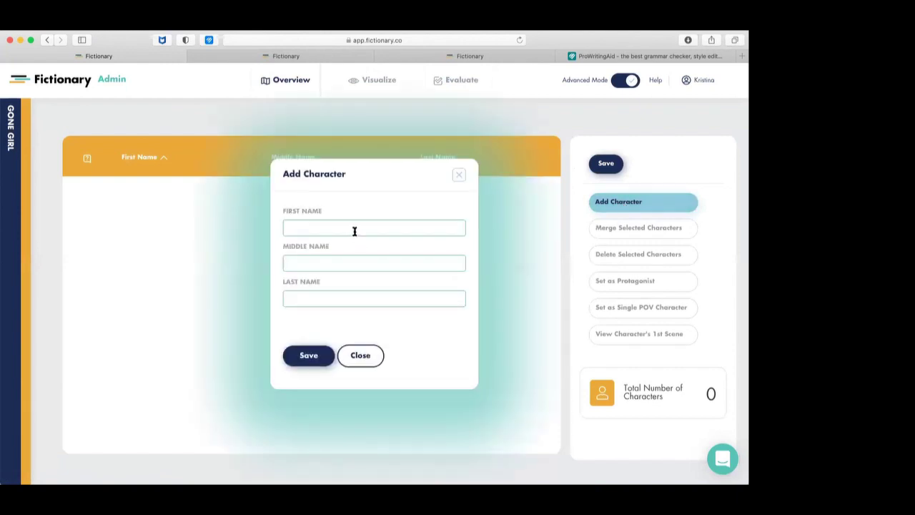
left_click(304, 356)
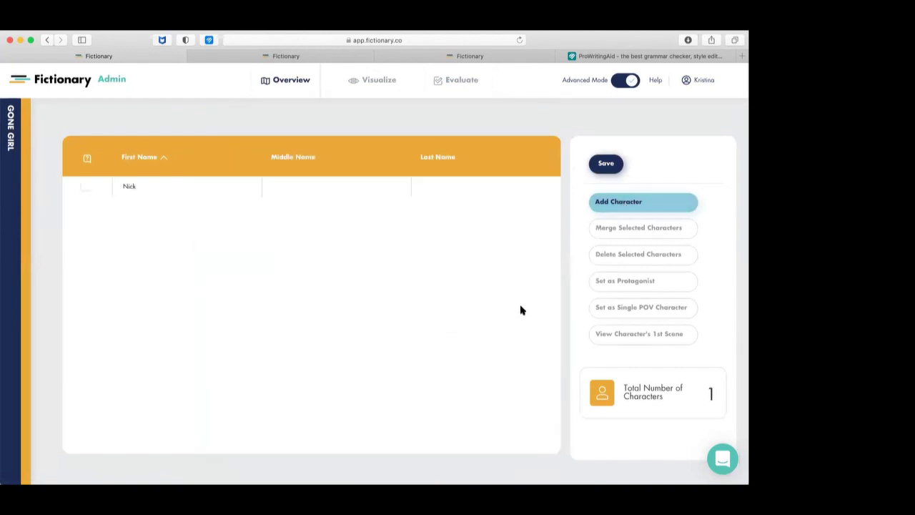
Add a second character with the first name Amy to the Cast of Characters
left_click(621, 203)
left_click(369, 227)
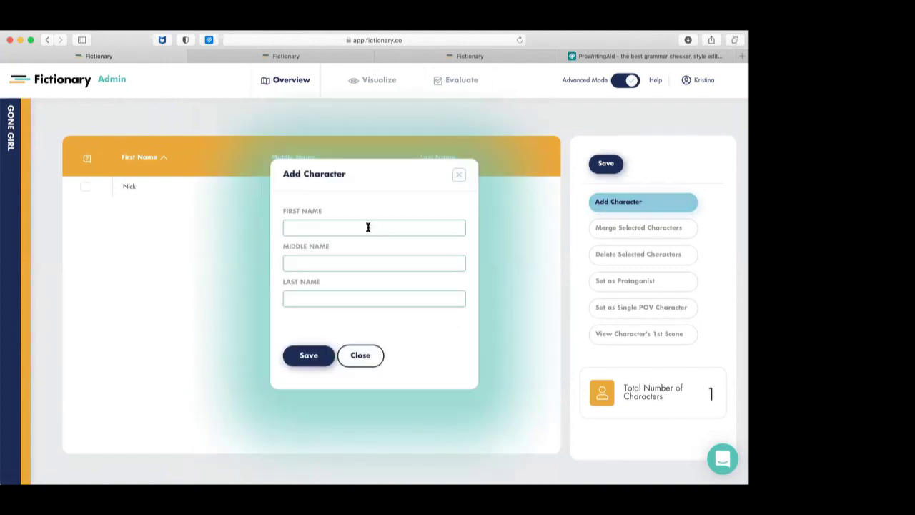
type("Amy")
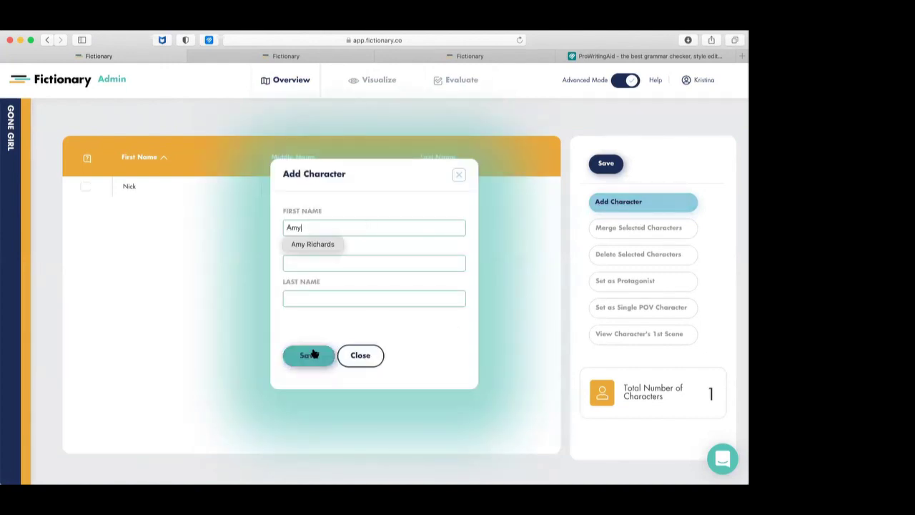
left_click(308, 355)
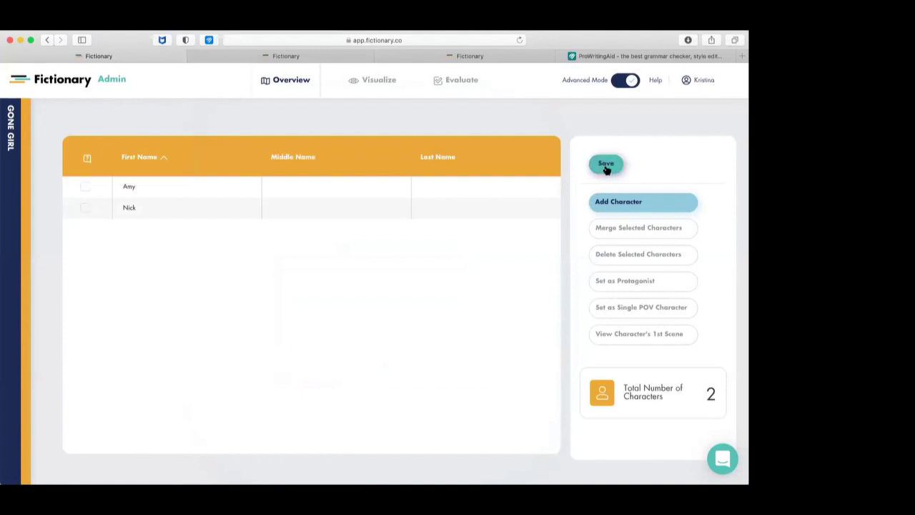
Open Scene 2's character list and check which cast members can be added to the scene, selecting none
left_click(461, 80)
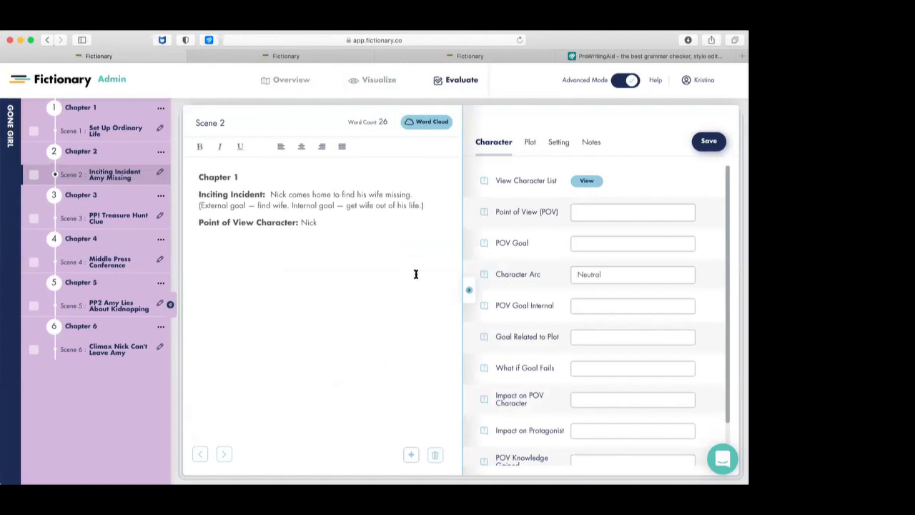
left_click(585, 182)
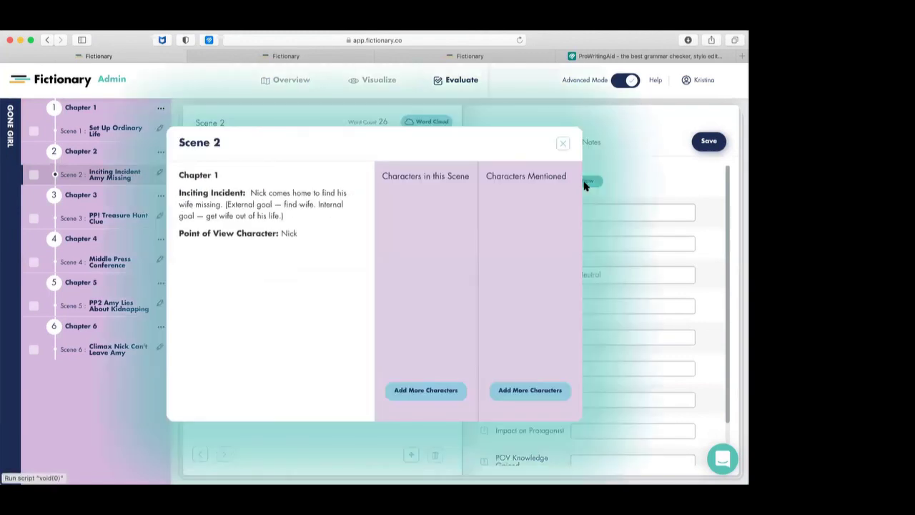
left_click(423, 390)
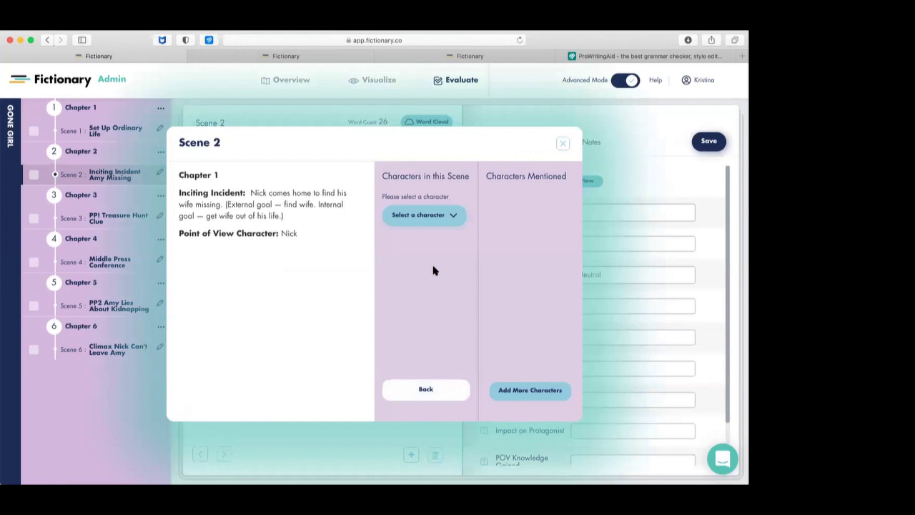
left_click(435, 220)
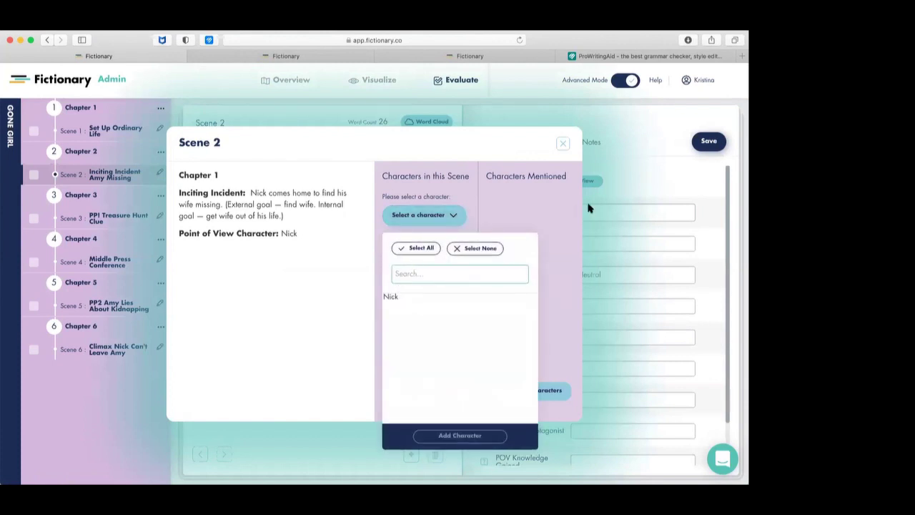
left_click(486, 370)
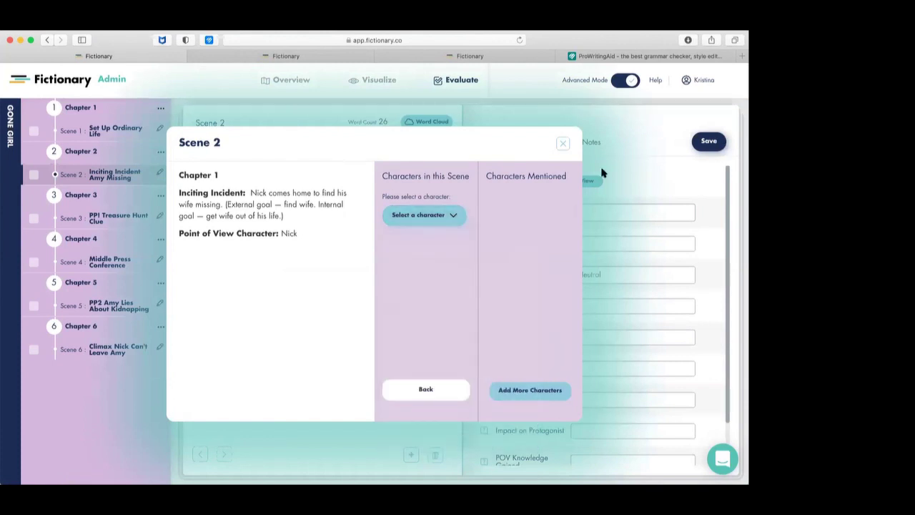
Close Scene 2's character list and enable ProWritingAid checking for app.fictionary.co on the Evolution manuscript's Scene 1
left_click(562, 142)
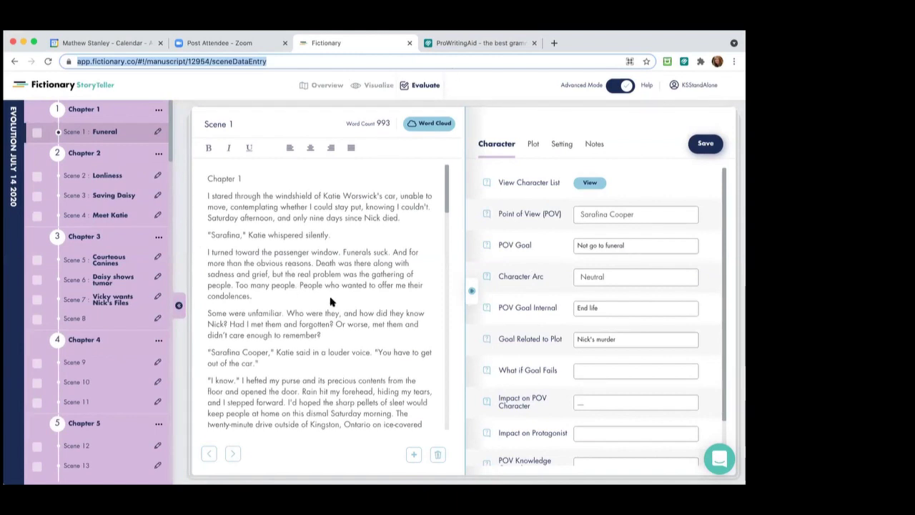
left_click(683, 63)
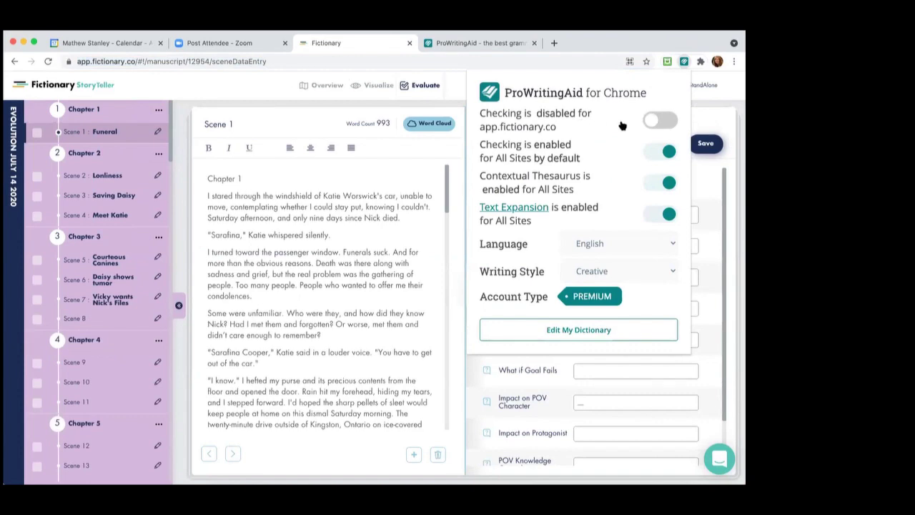
left_click(652, 123)
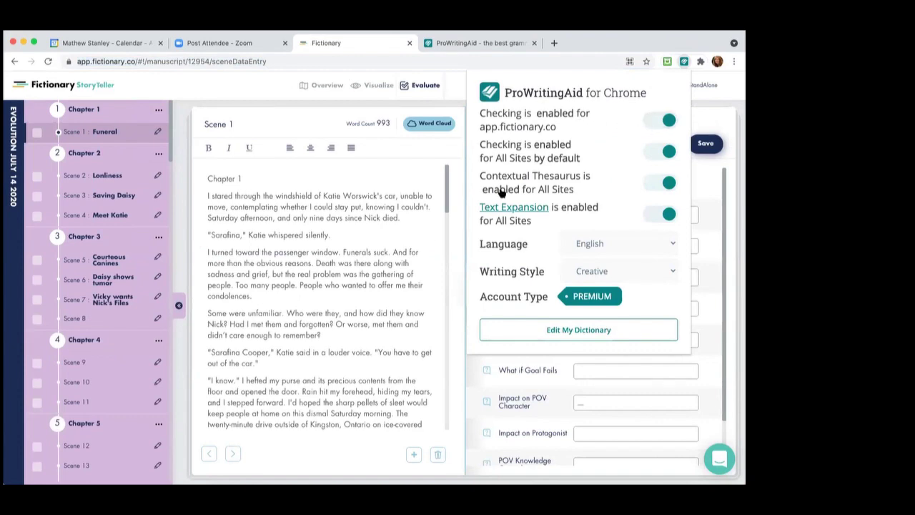
scroll(407, 269, "down", 2)
scroll(407, 271, "down", 5)
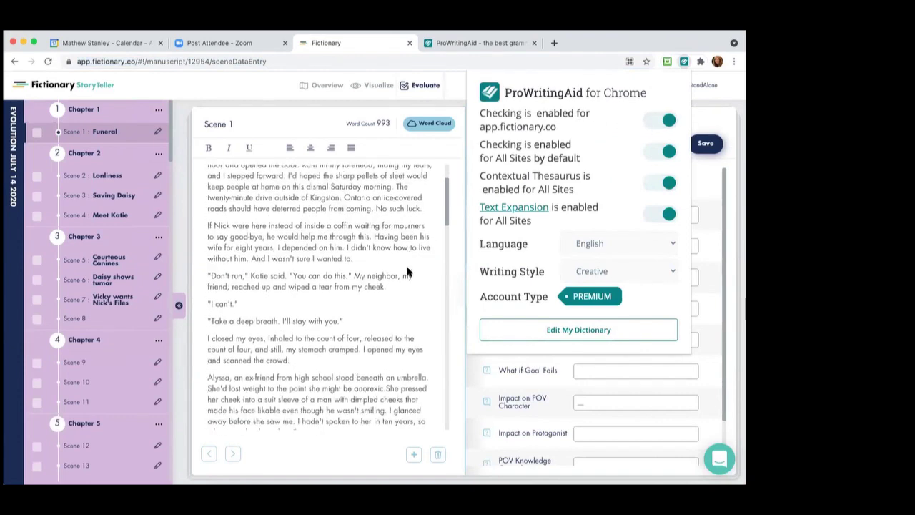
scroll(408, 270, "up", 6)
scroll(409, 270, "down", 5)
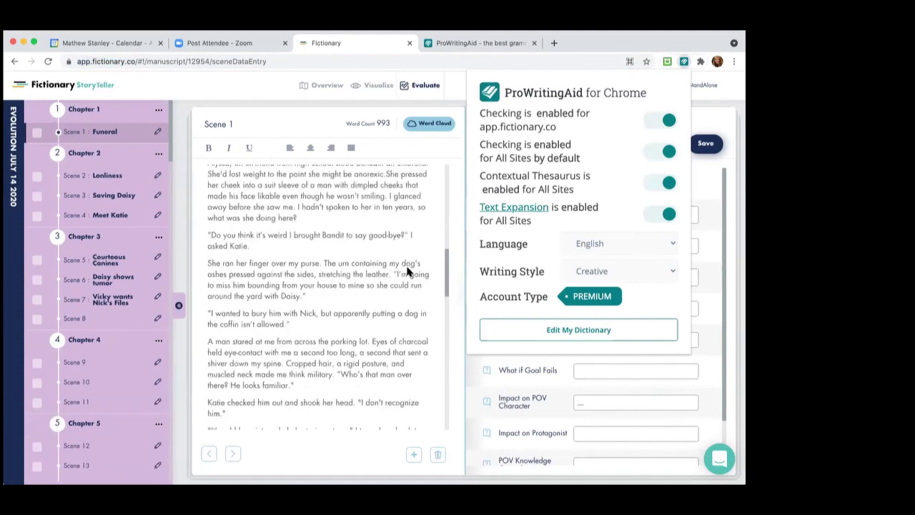
scroll(409, 270, "up", 6)
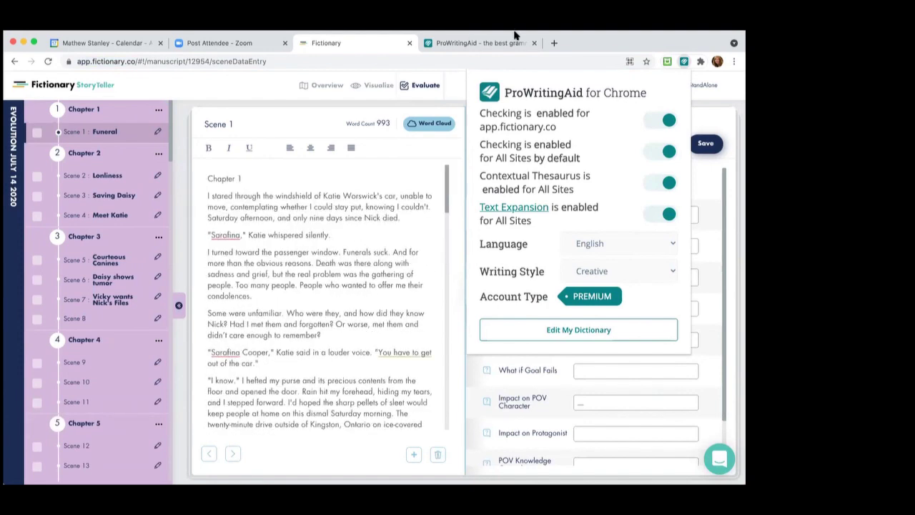
left_click(229, 61)
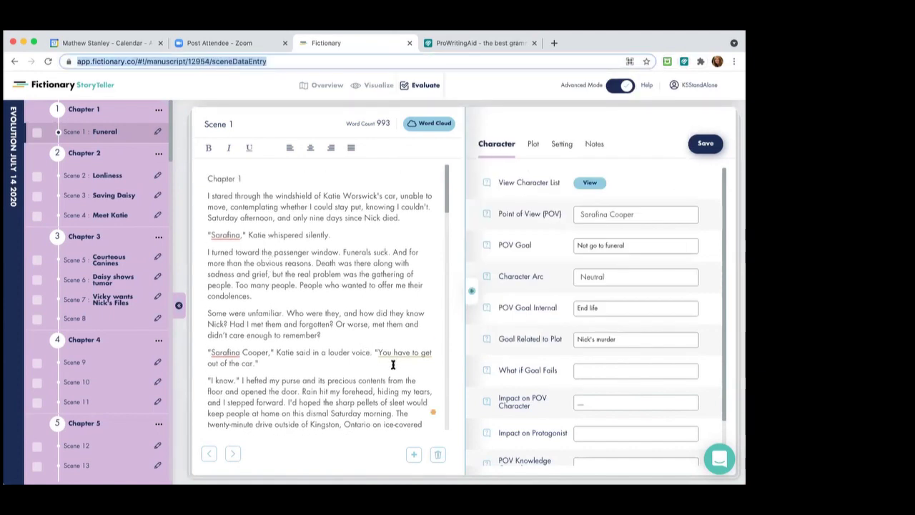
Open ProWritingAid's Mystery goals for Scene 1 and review the grammar, sentence length, glue index and other goal ratings
mouse_move(399, 353)
scroll(438, 306, "down", 1)
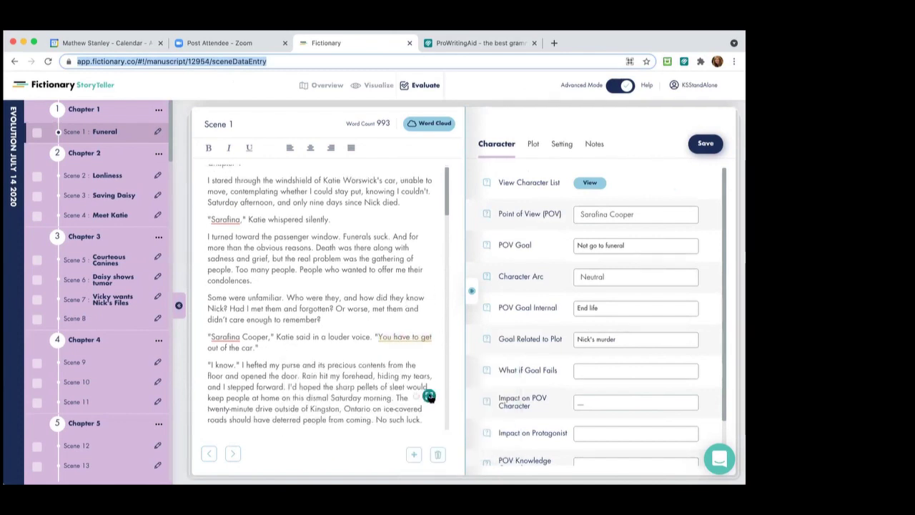
left_click(429, 396)
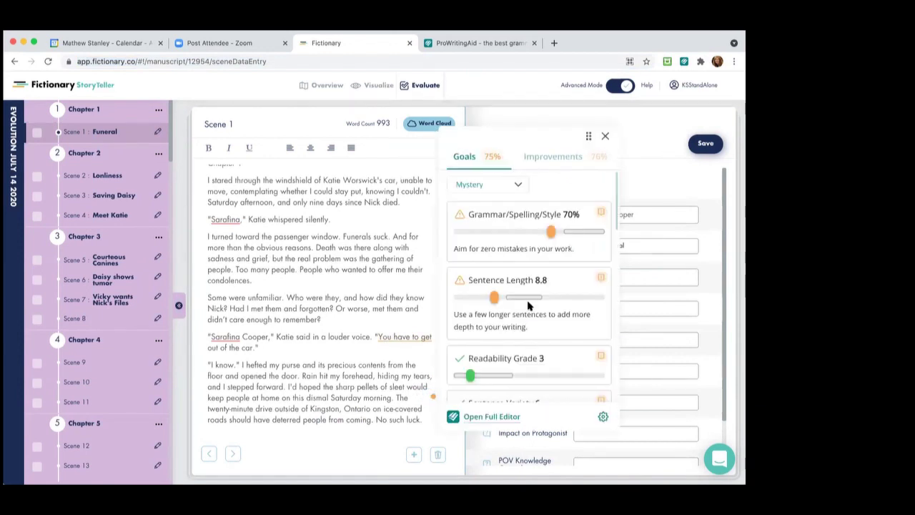
scroll(528, 303, "down", 8)
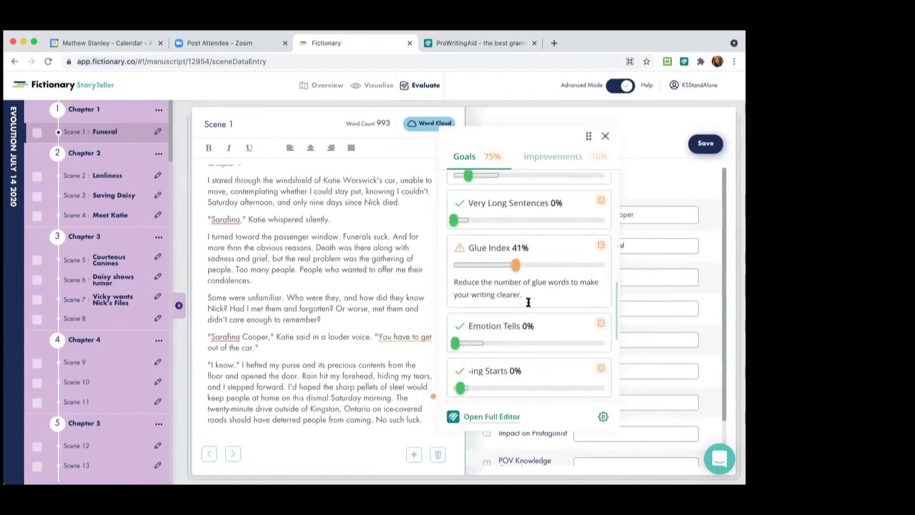
scroll(528, 304, "down", 4)
scroll(528, 305, "up", 12)
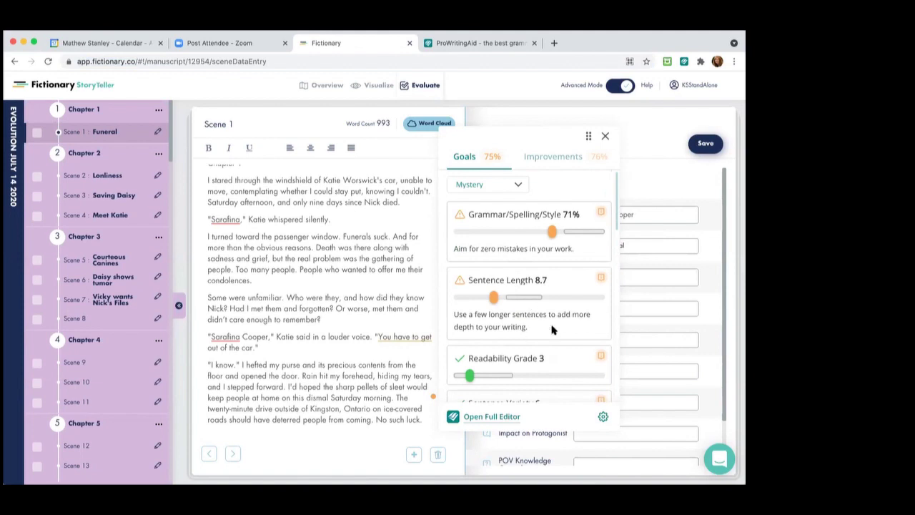
Read the Sentence Length goal's explanation with its chart by genre, close it and look over the neighbouring goals
left_click(600, 279)
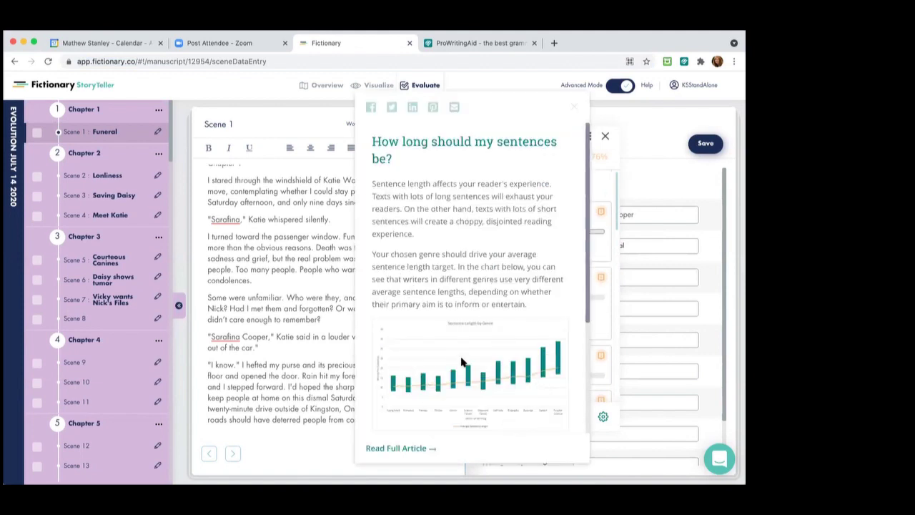
scroll(438, 299, "down", 2)
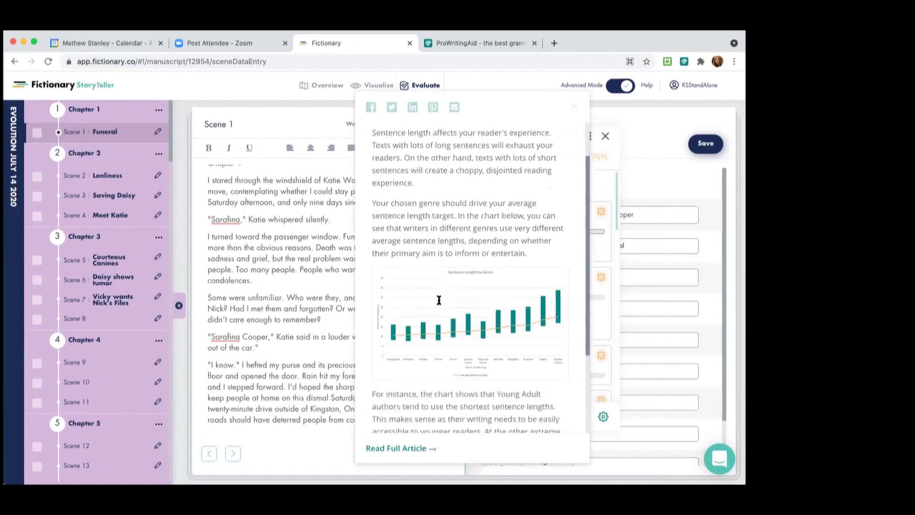
scroll(438, 302, "down", 3)
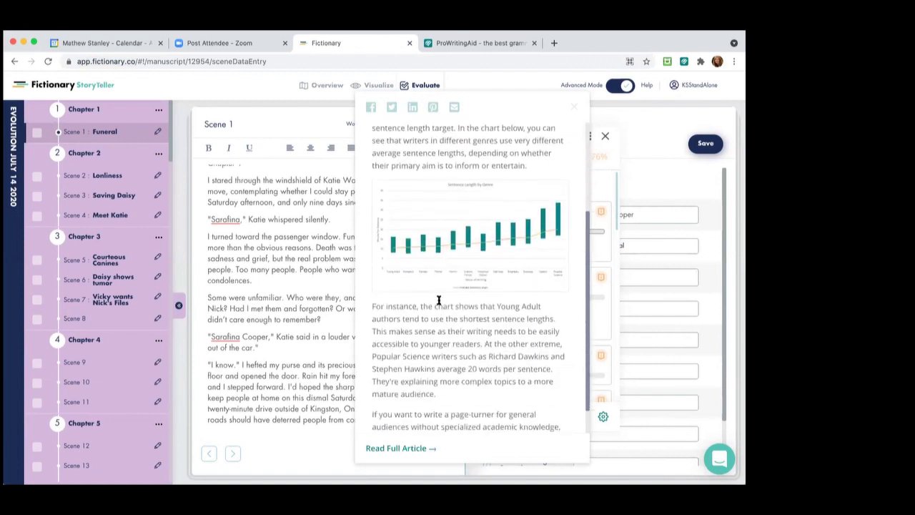
left_click(573, 107)
scroll(499, 269, "down", 2)
scroll(499, 269, "down", 1)
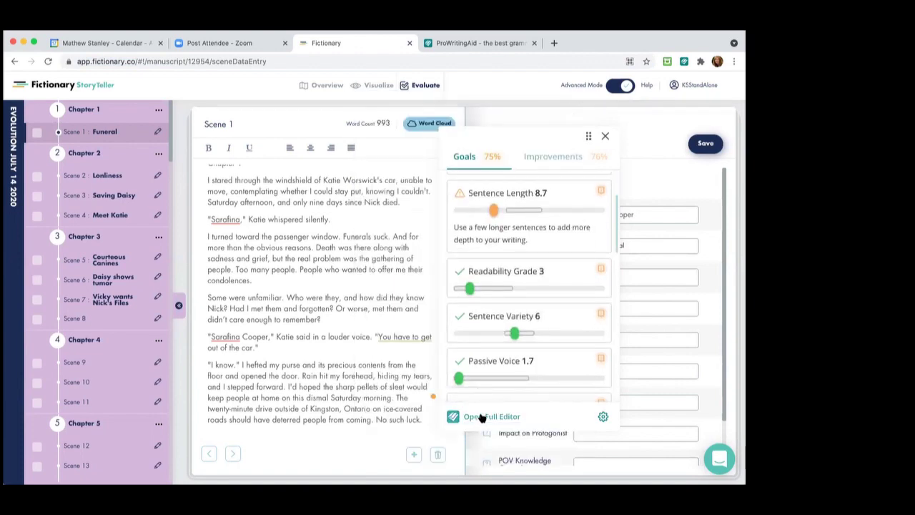
Open Scene 1 in ProWritingAid's full editor and run the Grammar report
left_click(481, 418)
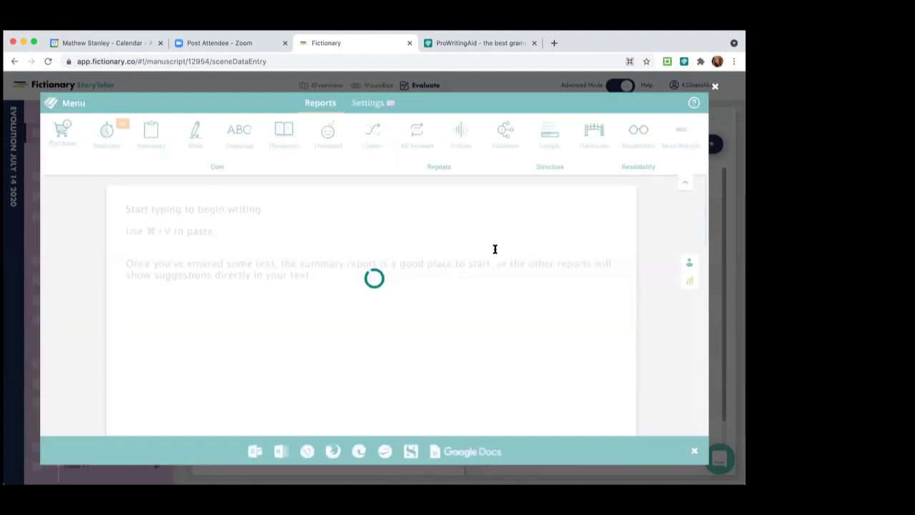
scroll(470, 363, "down", 3)
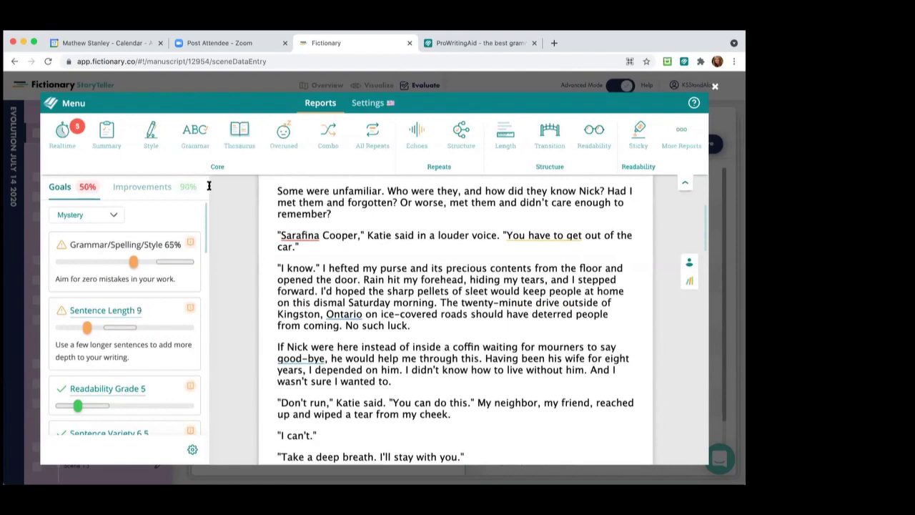
left_click(190, 136)
left_click(190, 137)
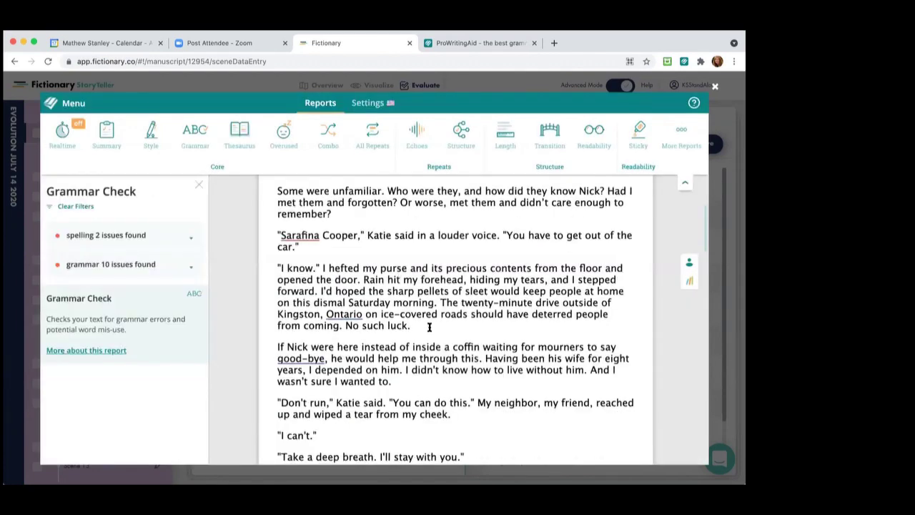
Accept the suggested missing comma after "Ontario", close the full editor and goals, and review the corrected passage in Scene 1
left_click(346, 314)
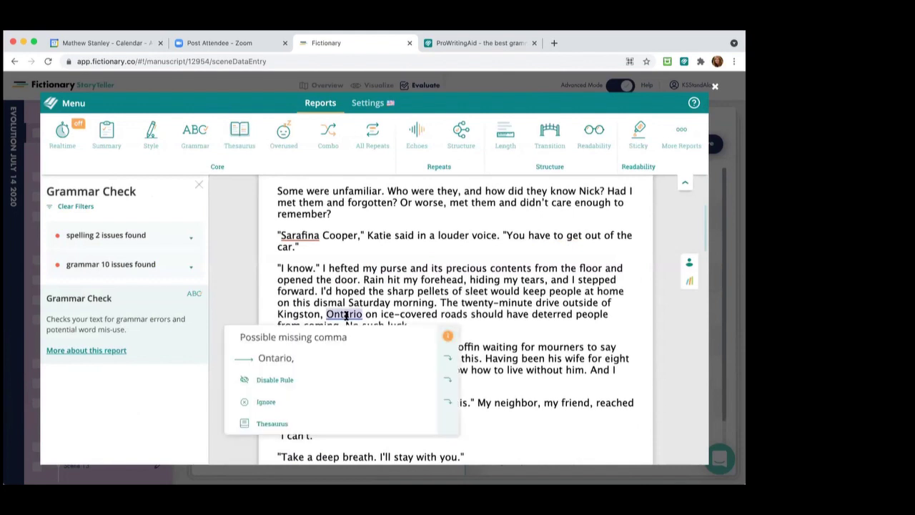
left_click(320, 361)
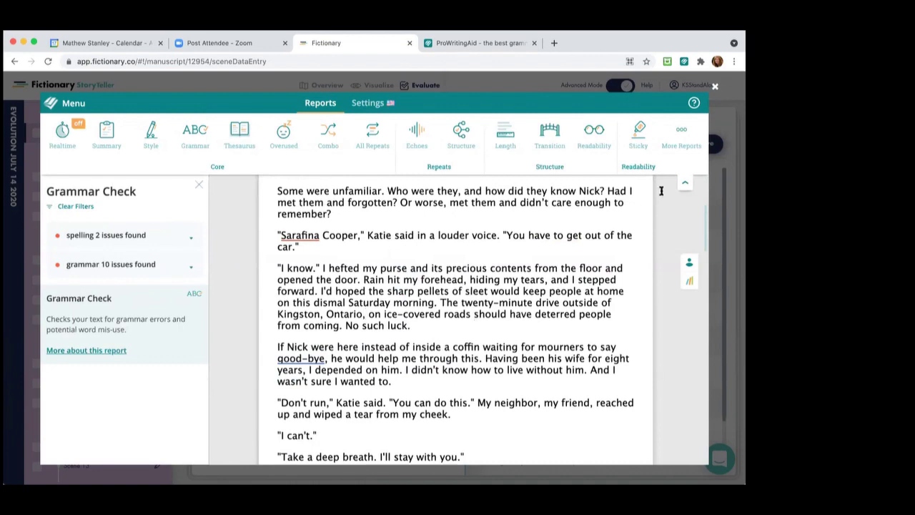
left_click(715, 87)
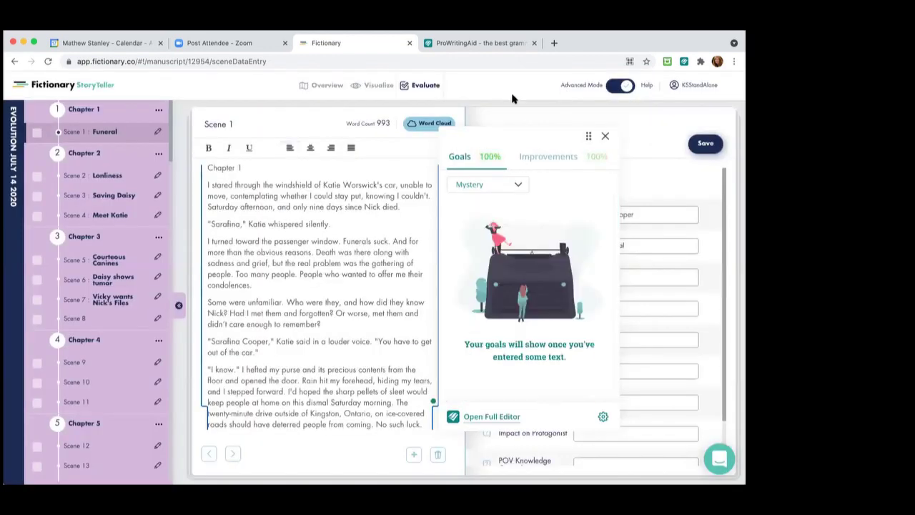
left_click(605, 137)
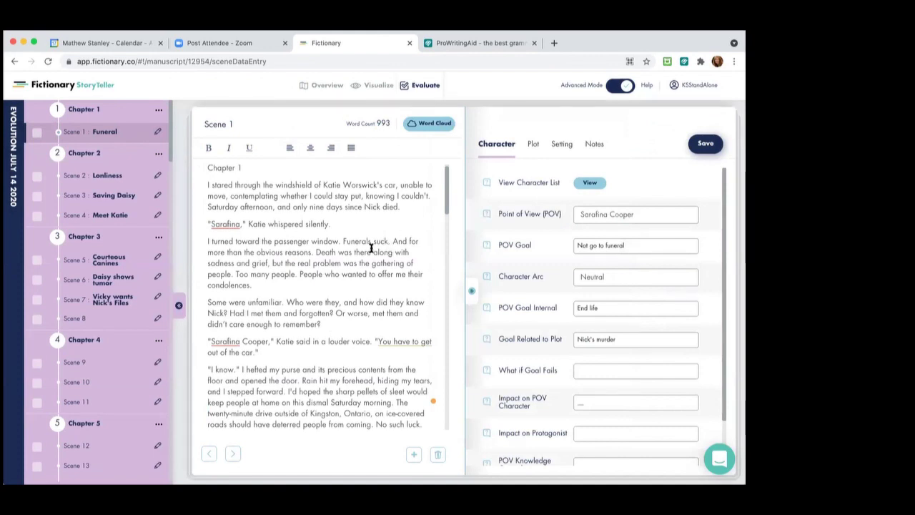
scroll(323, 285, "down", 1)
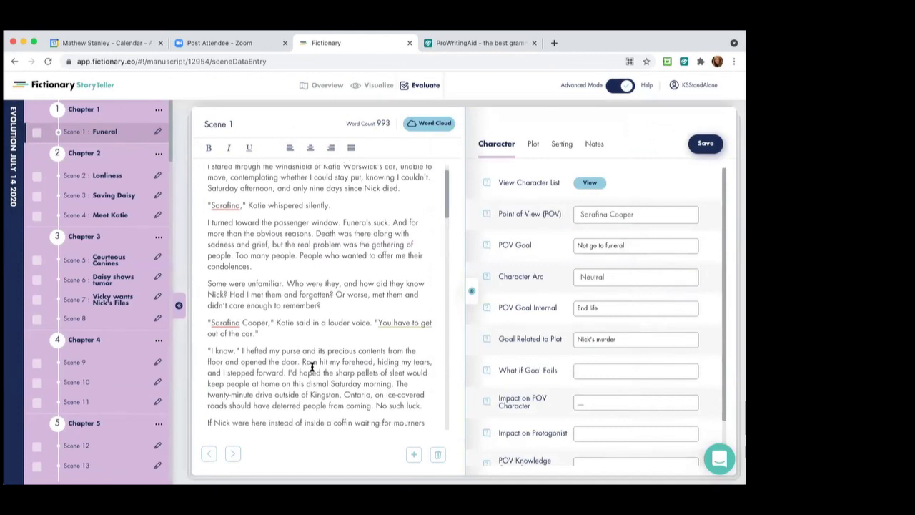
scroll(314, 419, "down", 1)
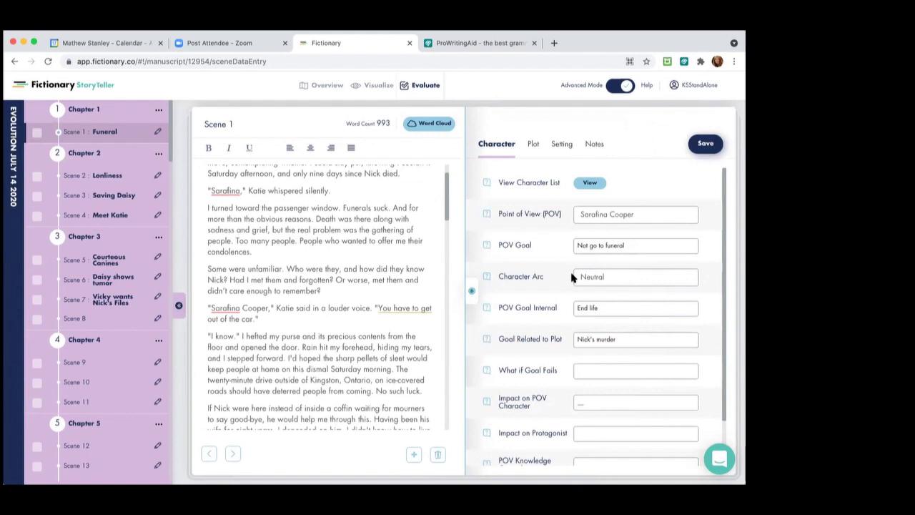
Open the account's subscription management and view the StoryTeller plans available to choose
left_click(697, 86)
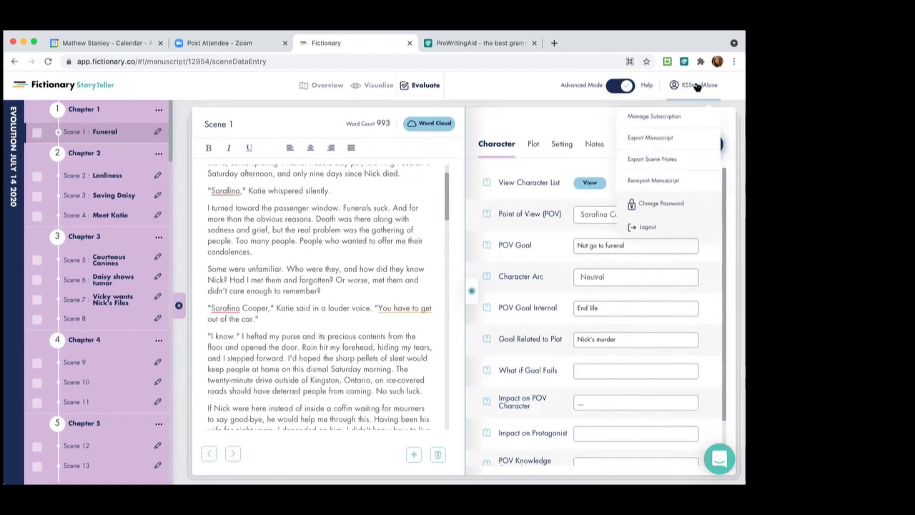
left_click(674, 118)
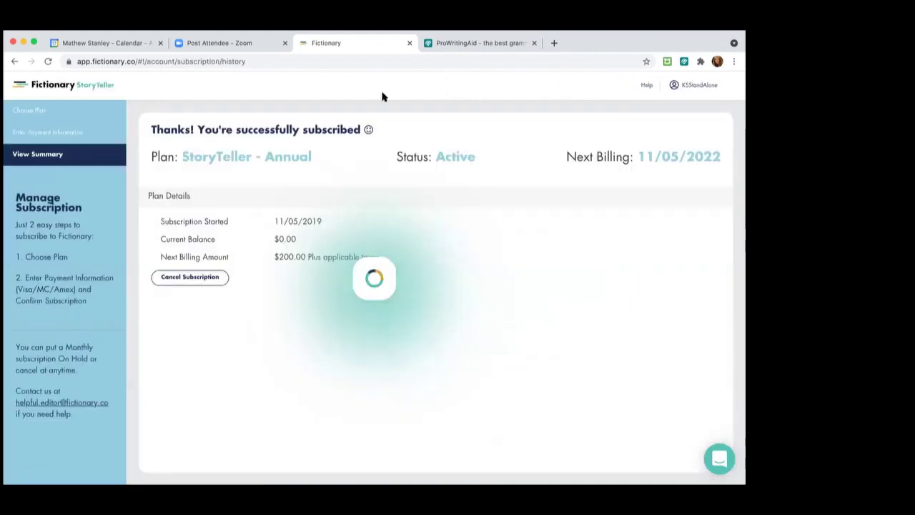
left_click(32, 111)
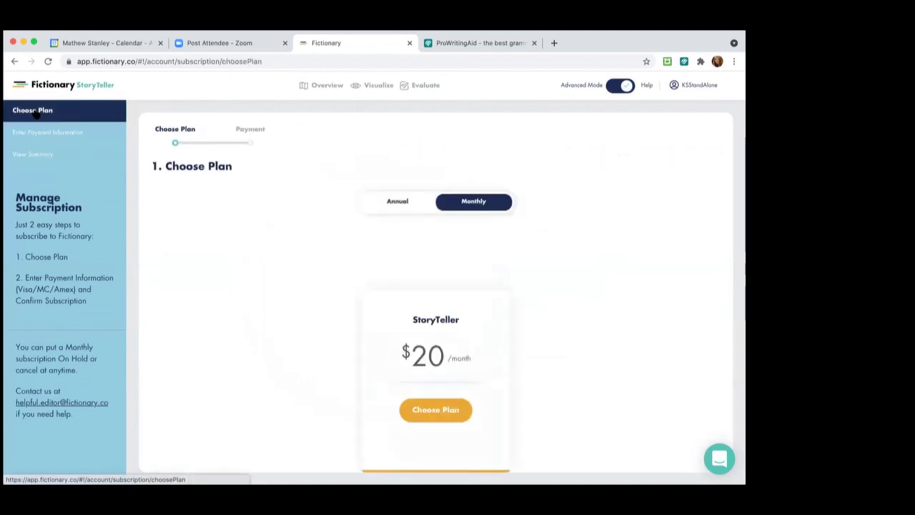